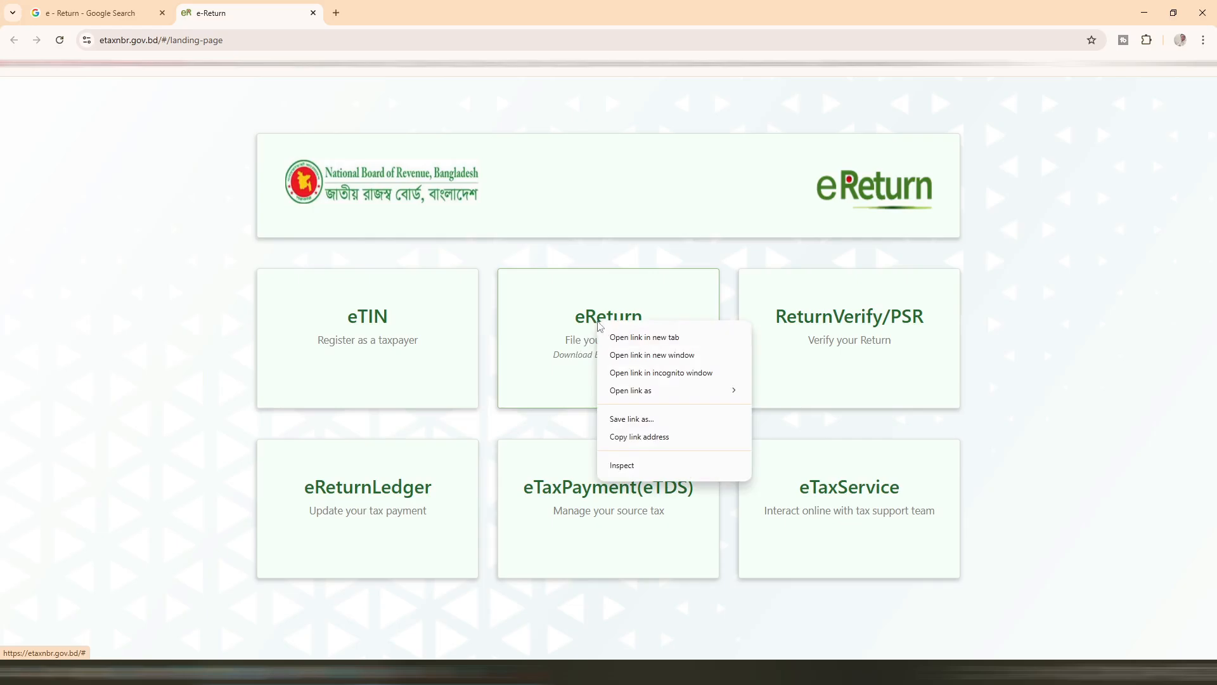
# Step: Start an eReturn registration as a not-yet-registered taxpayer, then read and accept the biometric mobile number notice
pyautogui.click(588, 320)
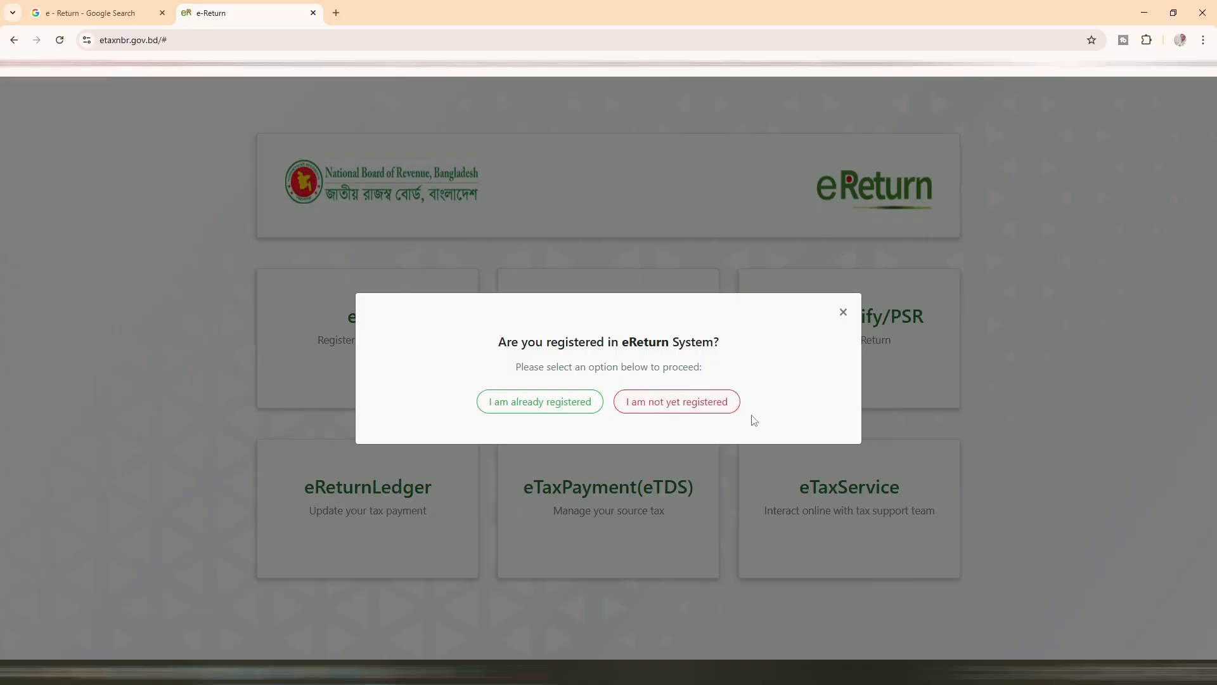
pyautogui.click(699, 406)
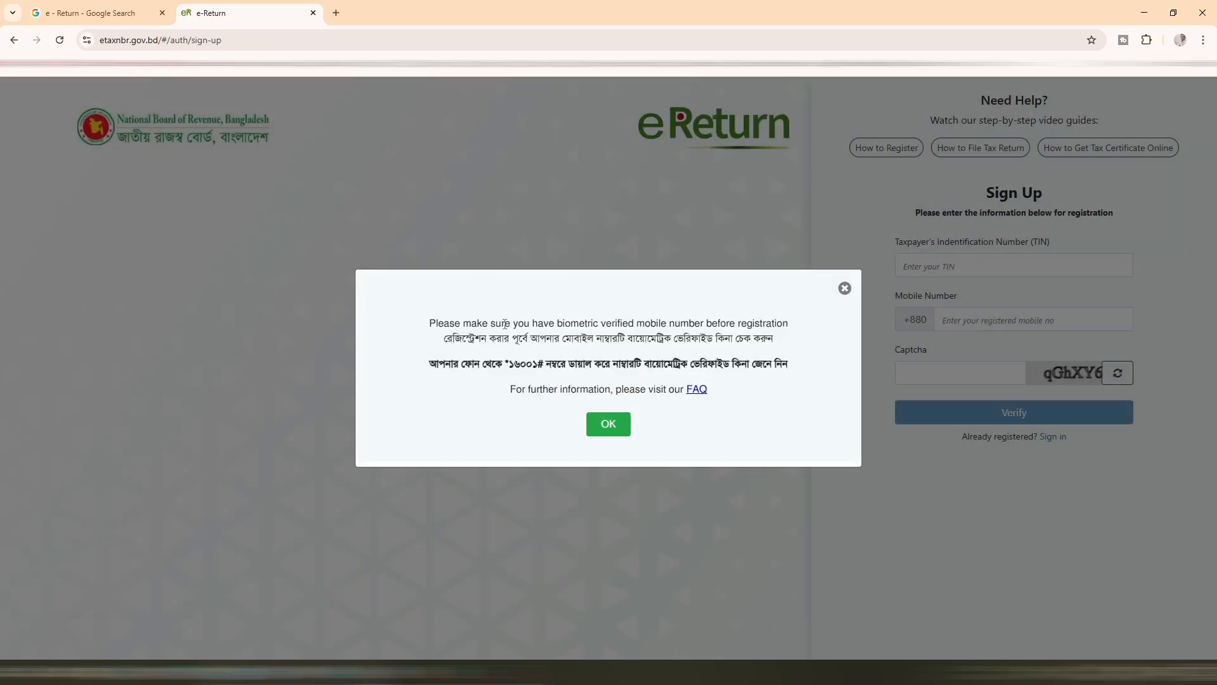
pyautogui.moveTo(456, 343); pyautogui.dragTo(784, 345)
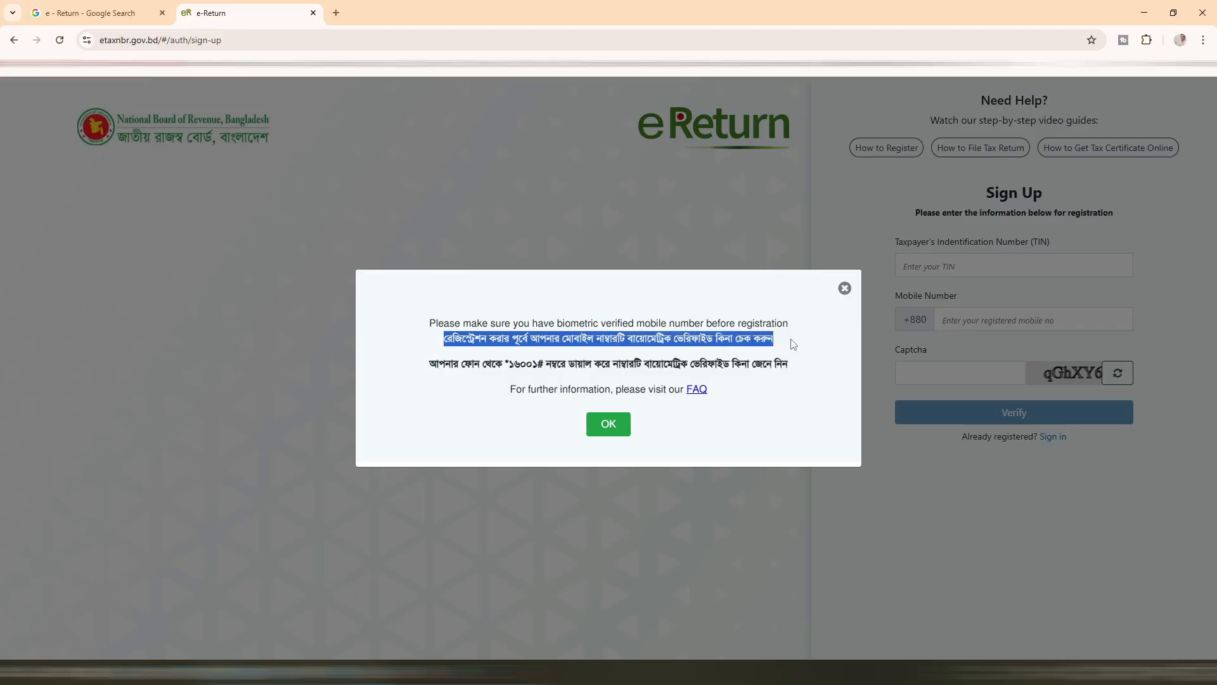
pyautogui.click(790, 343)
pyautogui.moveTo(426, 365); pyautogui.dragTo(799, 366)
pyautogui.click(799, 366)
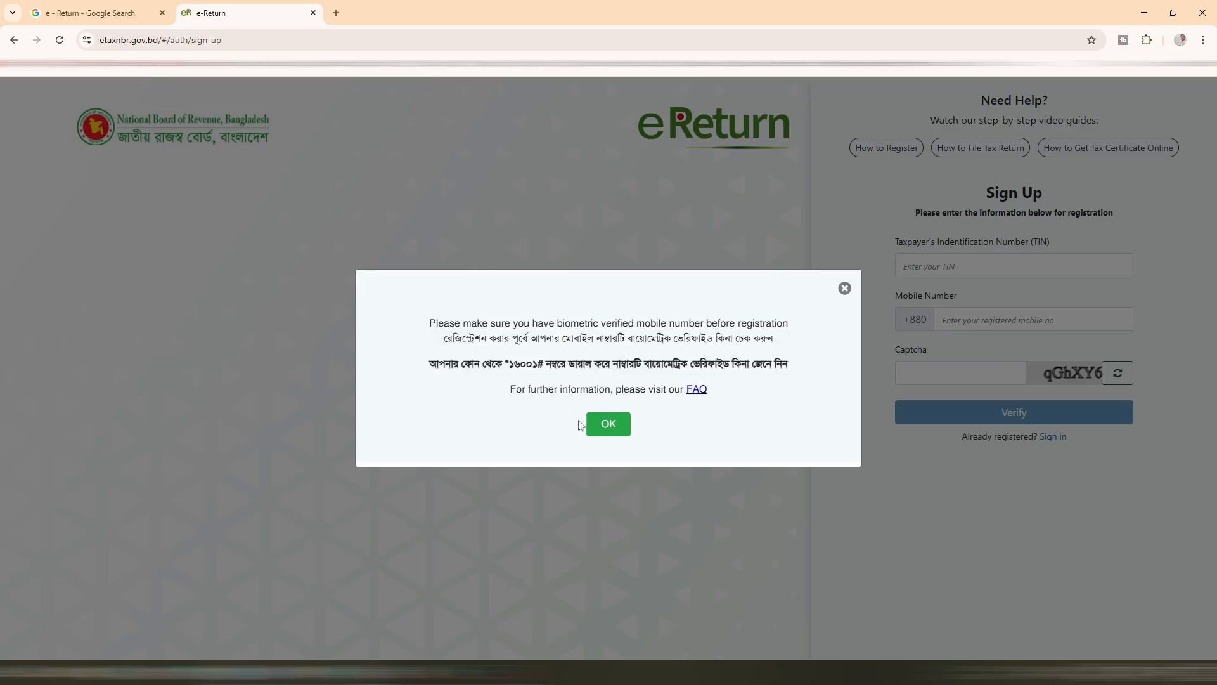
pyautogui.click(614, 431)
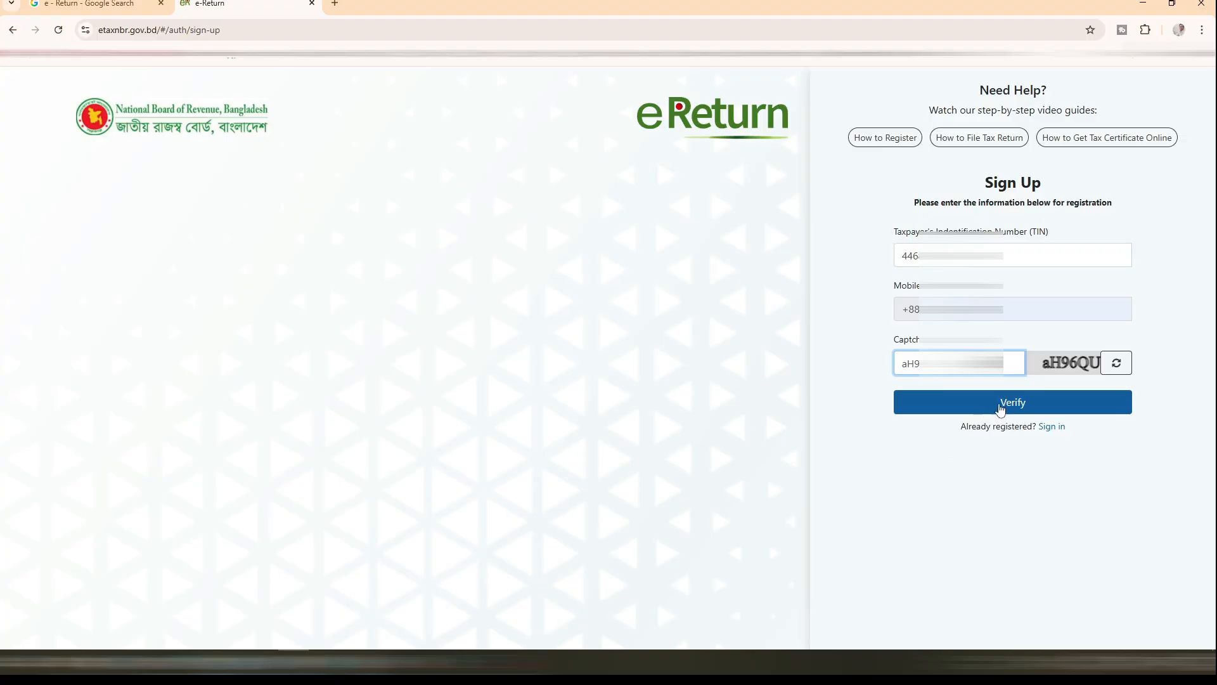
# Step: Submit the completed sign-up details for verification to reach the OTP and new password form
pyautogui.click(1011, 404)
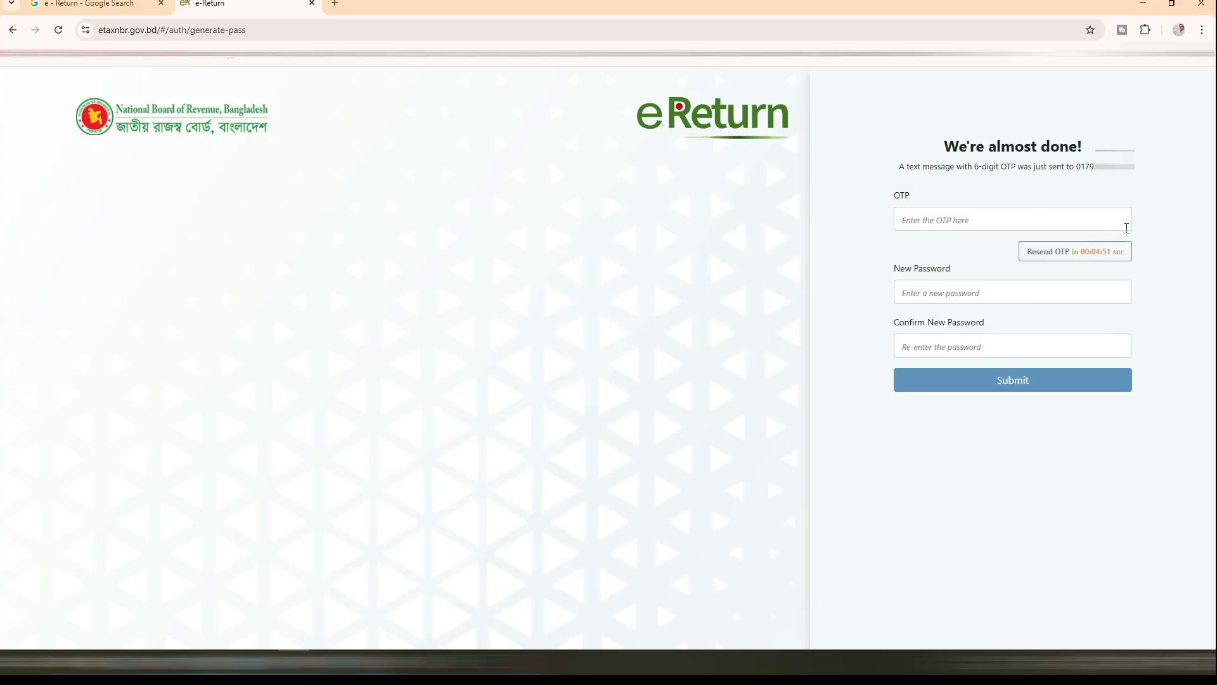
pyautogui.moveTo(920, 285)
pyautogui.moveTo(999, 282)
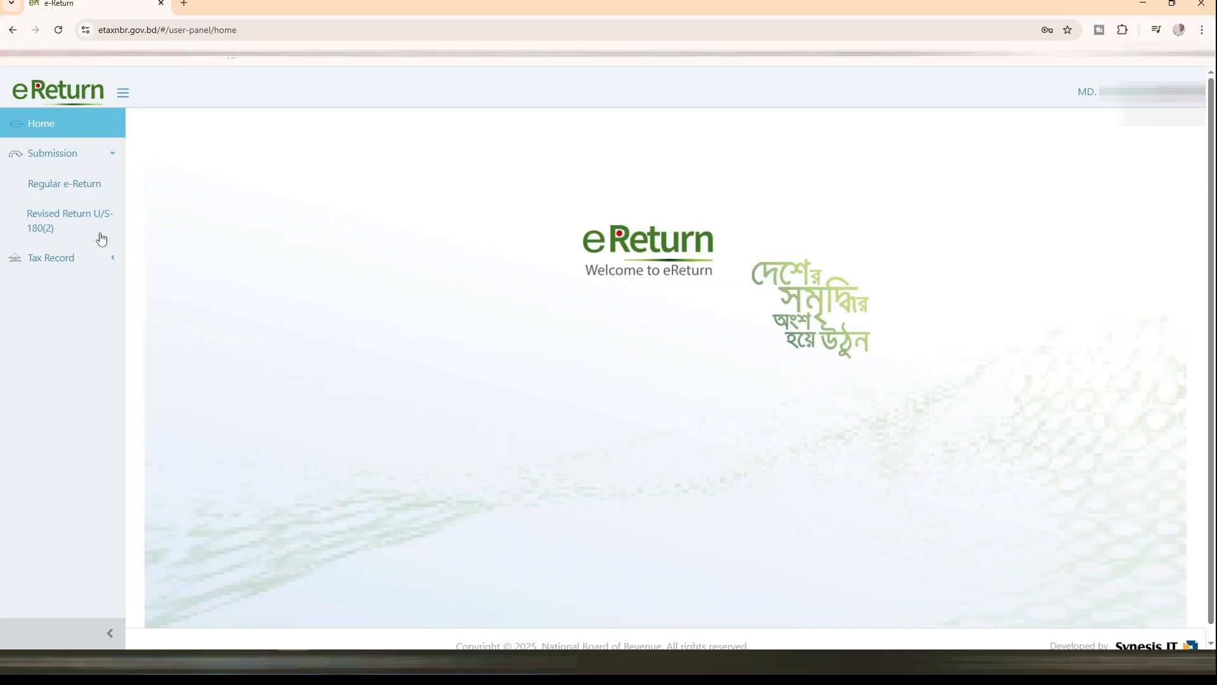
# Step: Open the Regular e-Return form and review its return scheme, assessment year and income year
pyautogui.click(60, 187)
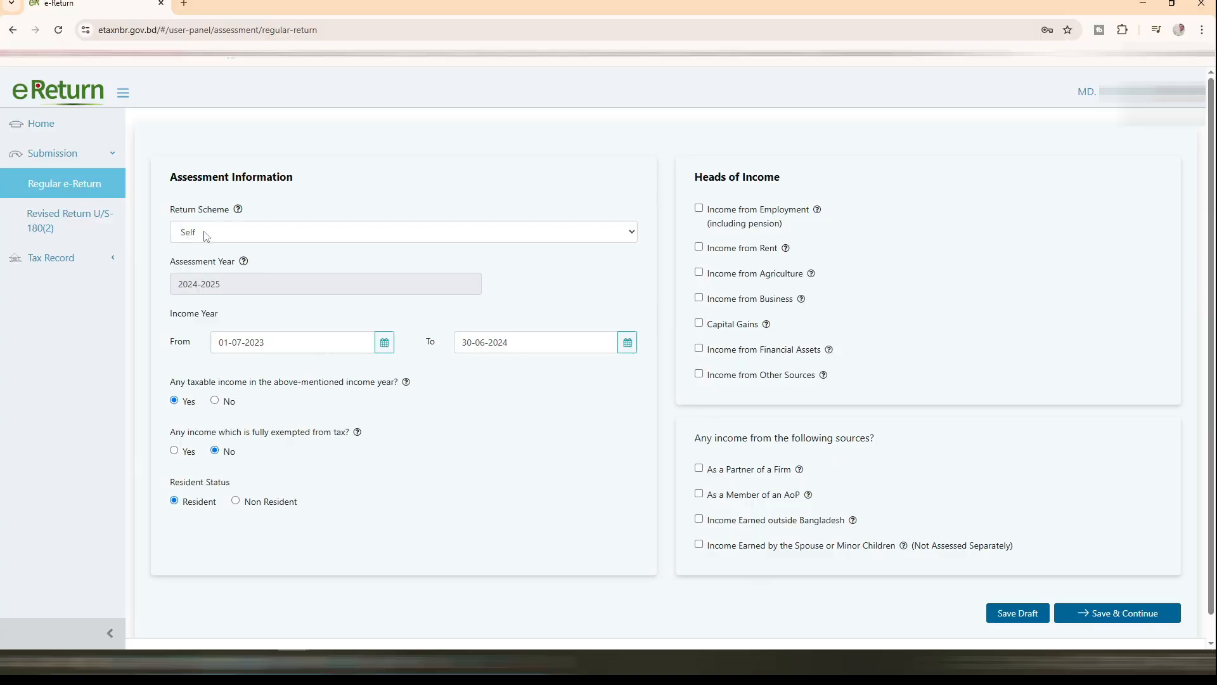
pyautogui.click(632, 238)
pyautogui.click(633, 241)
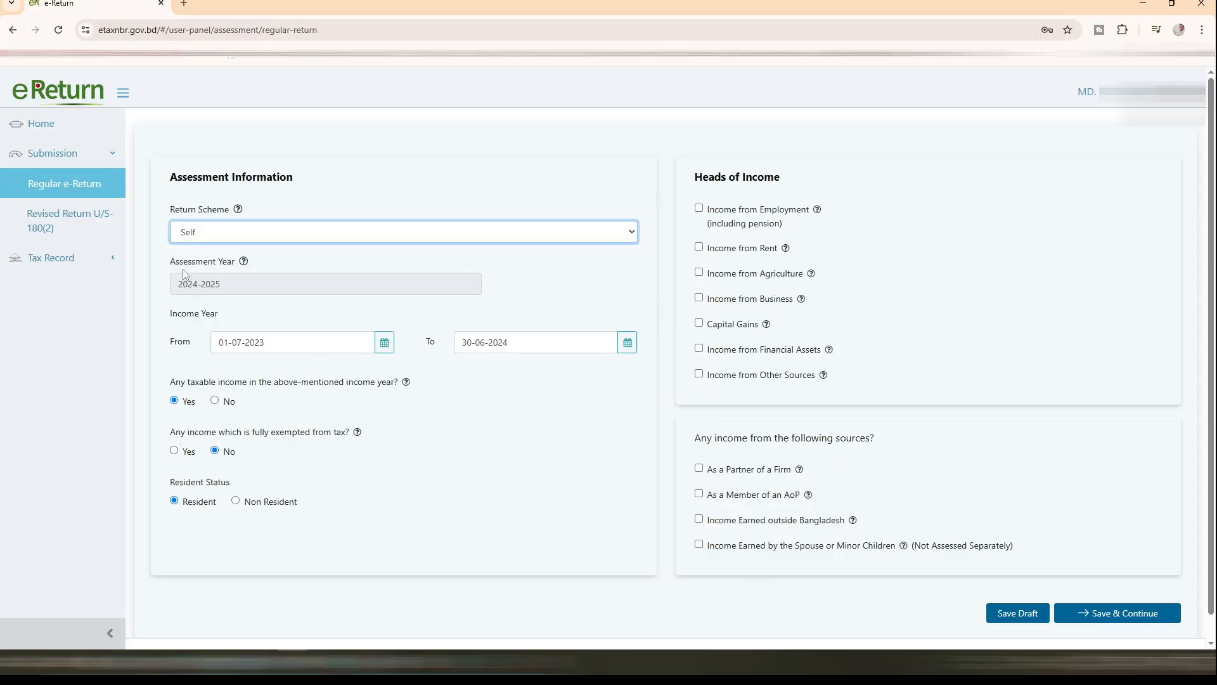
pyautogui.moveTo(166, 265); pyautogui.dragTo(234, 267)
pyautogui.click(272, 263)
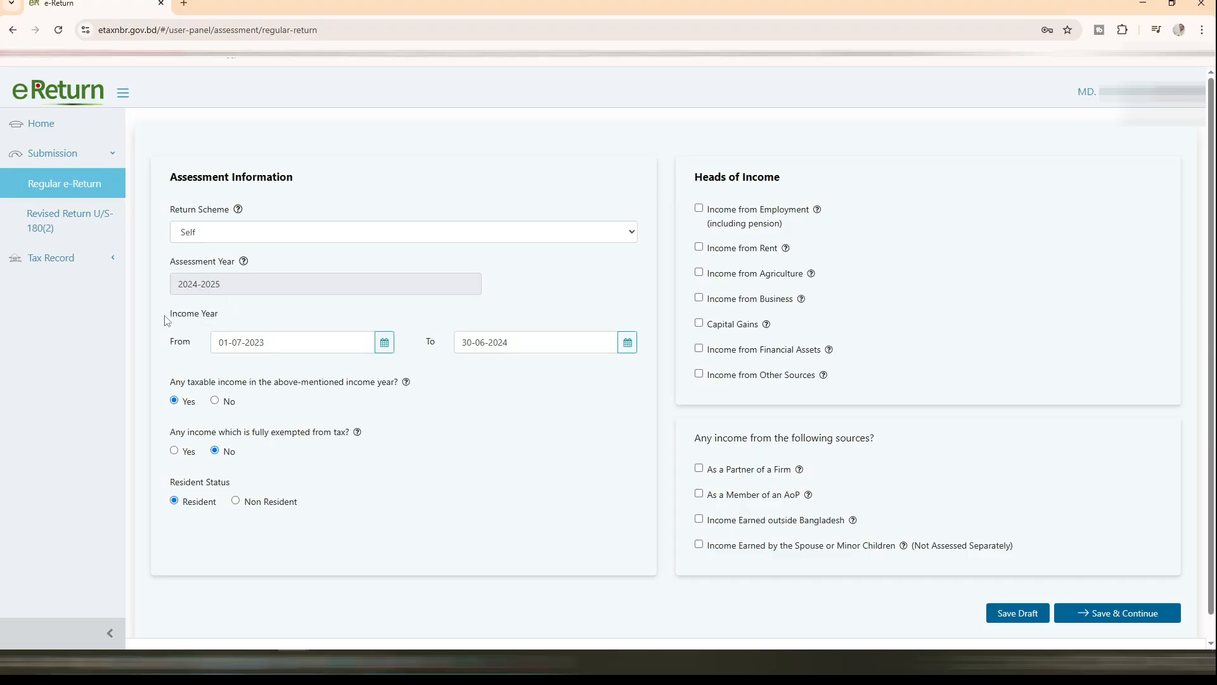
pyautogui.moveTo(166, 320); pyautogui.dragTo(228, 316)
pyautogui.click(593, 319)
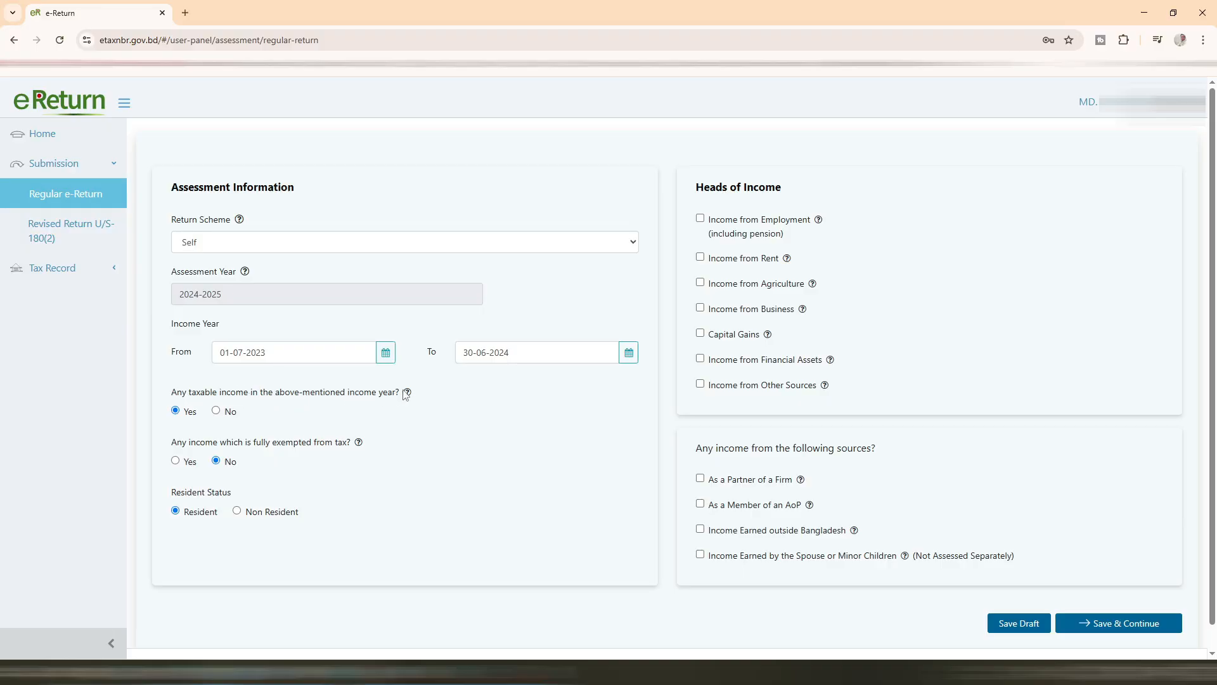
# Step: Declare no taxable income for the income year, accept disabling the income sections, and save the assessment information to continue
pyautogui.moveTo(410, 392)
pyautogui.click(216, 410)
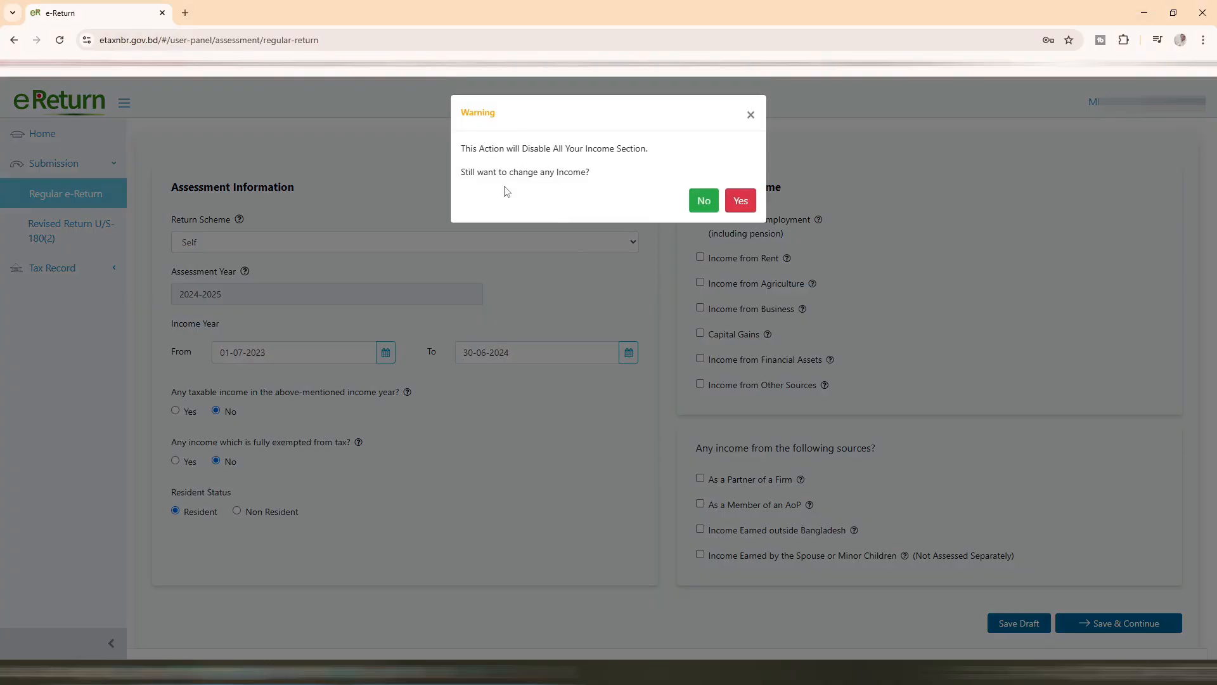
pyautogui.click(740, 201)
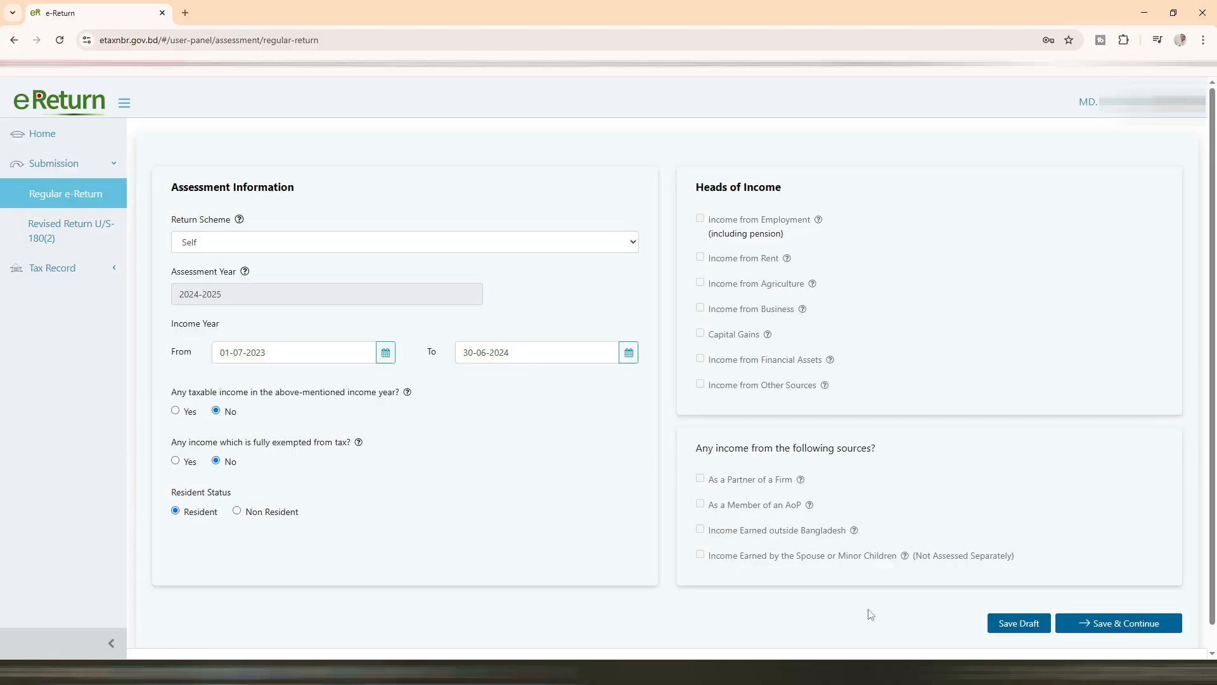
pyautogui.click(1120, 622)
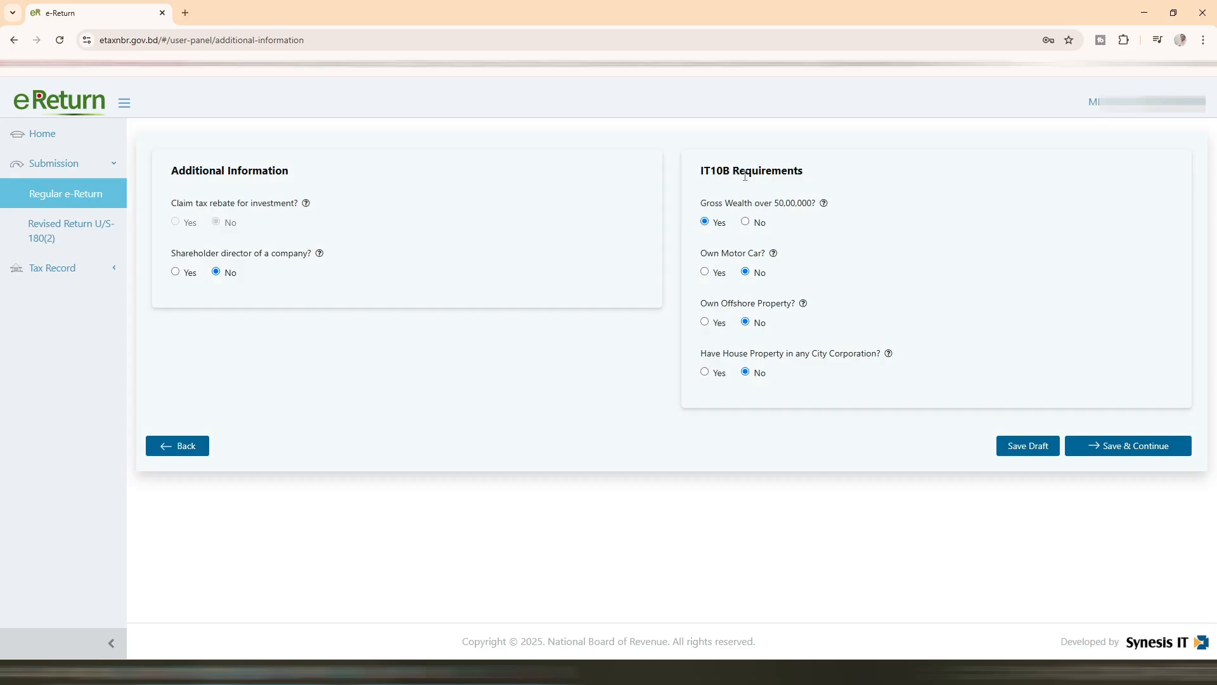
# Step: Answer No to gross wealth over 50,00,000 in the IT10B requirements, and save the additional information to continue
pyautogui.click(703, 221)
pyautogui.click(746, 222)
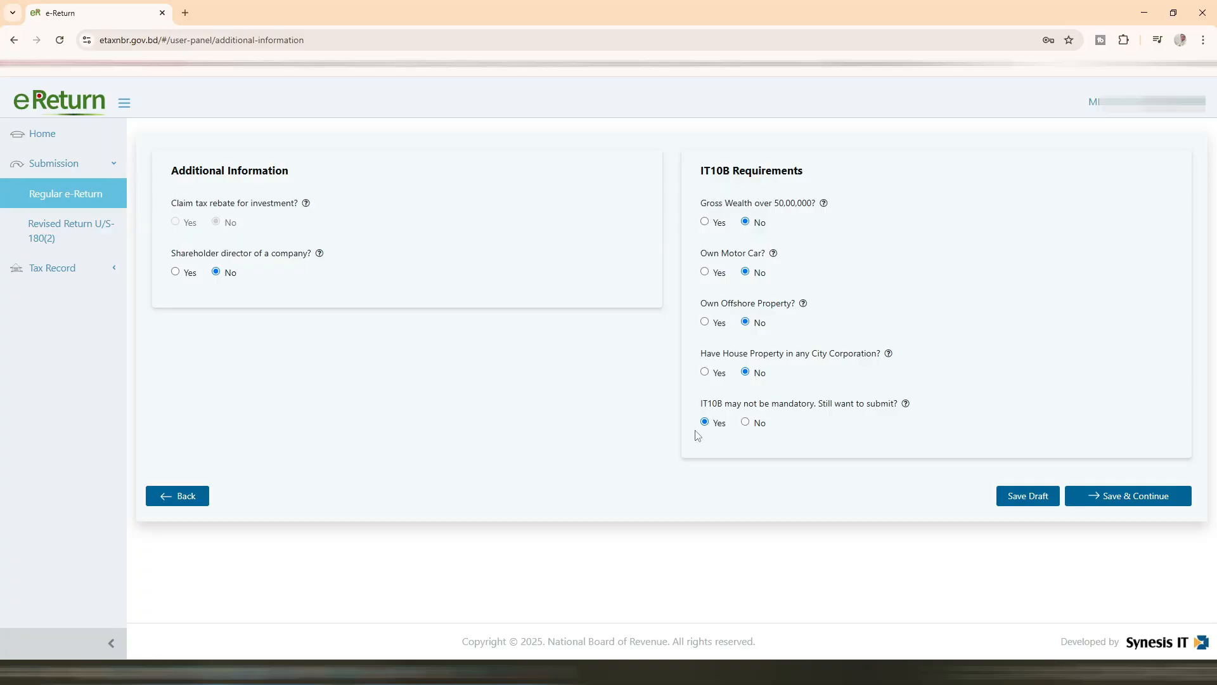
pyautogui.click(1163, 505)
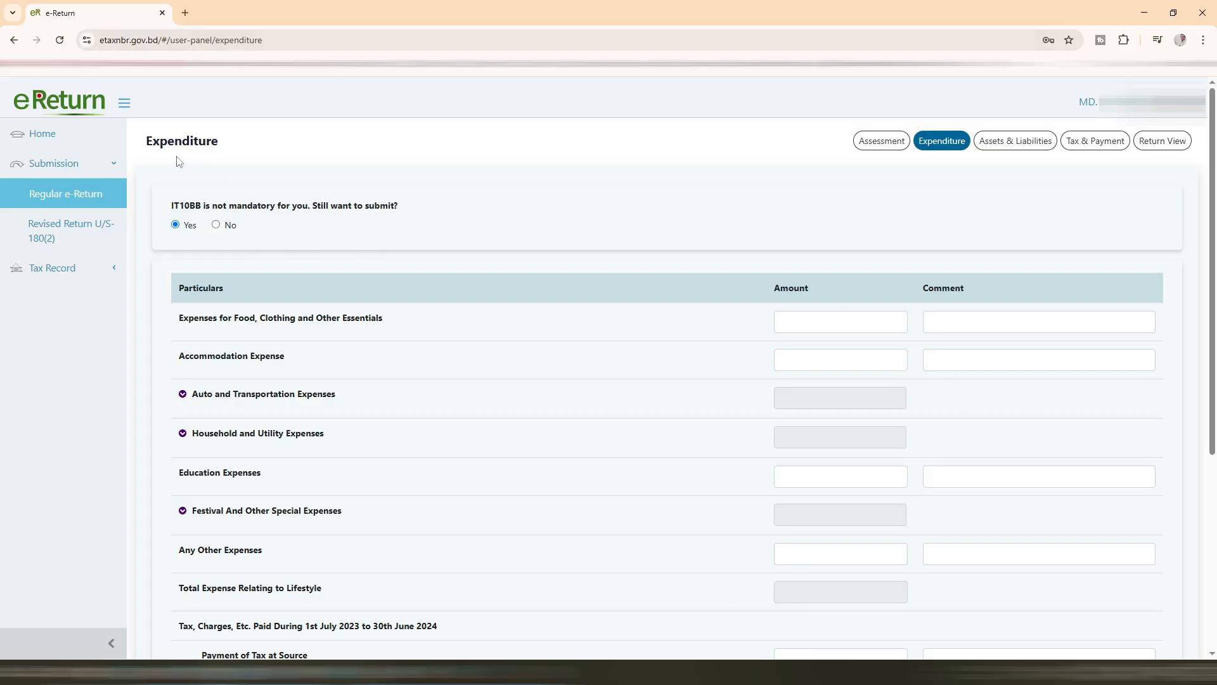
pyautogui.scroll(-3, 526, 397)
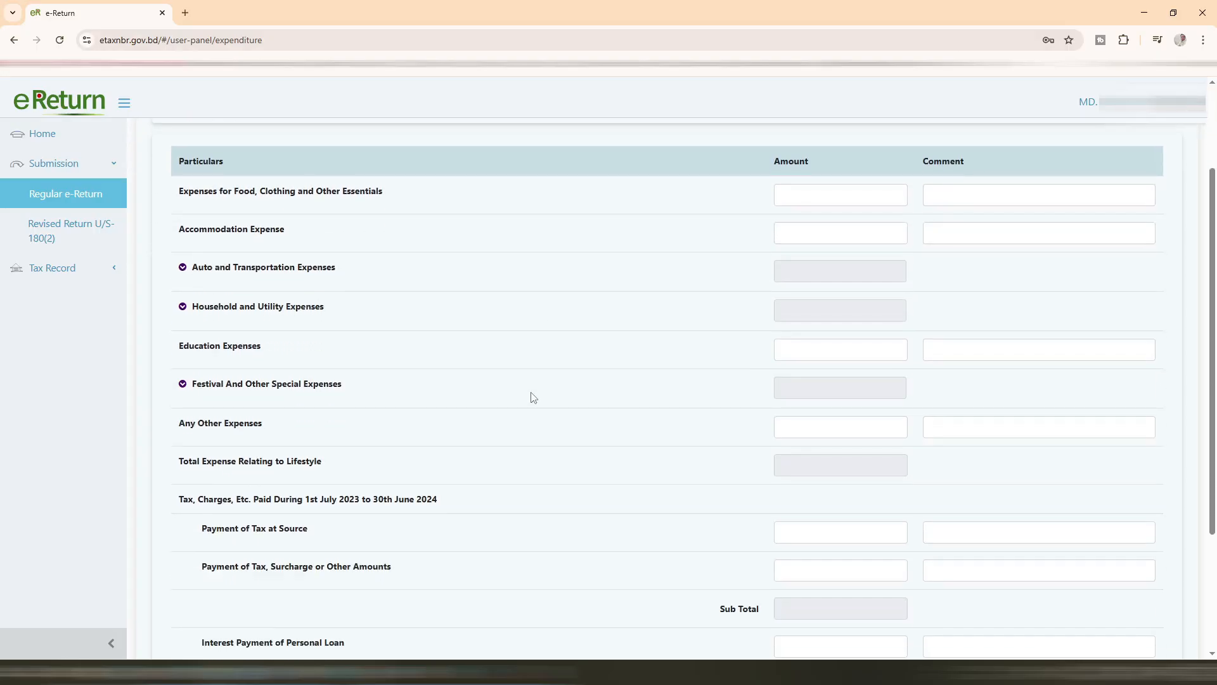
pyautogui.scroll(3, 532, 398)
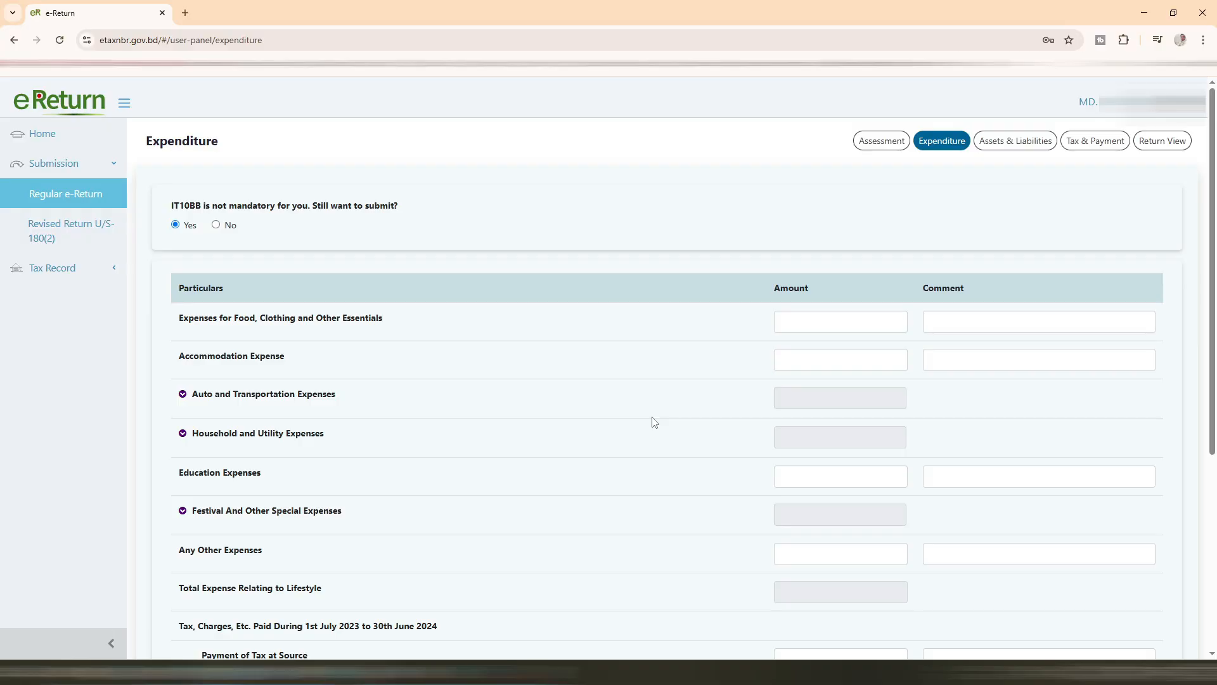
pyautogui.click(216, 226)
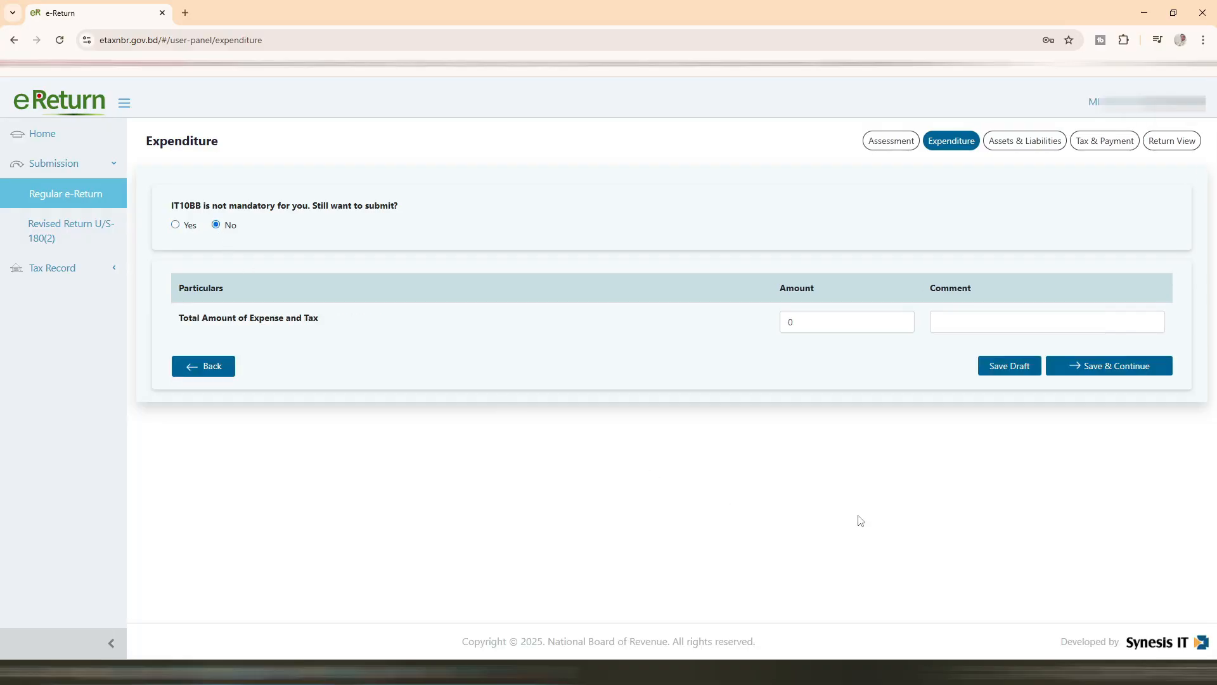
pyautogui.click(808, 319)
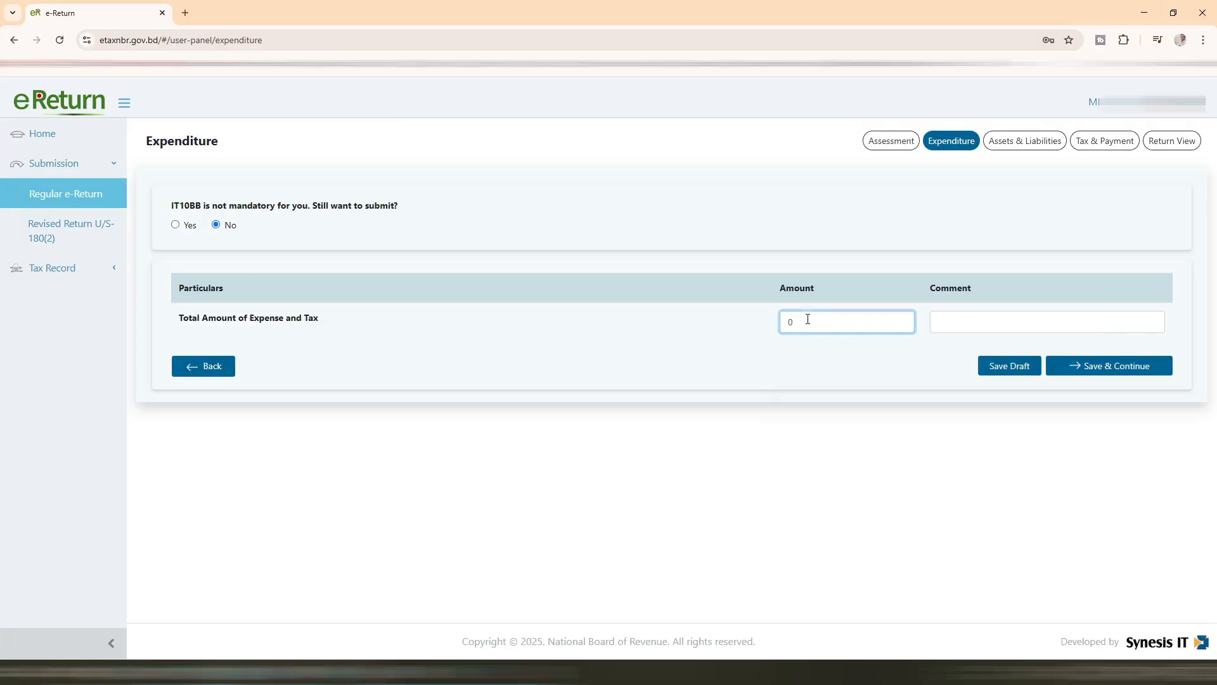
pyautogui.click(175, 225)
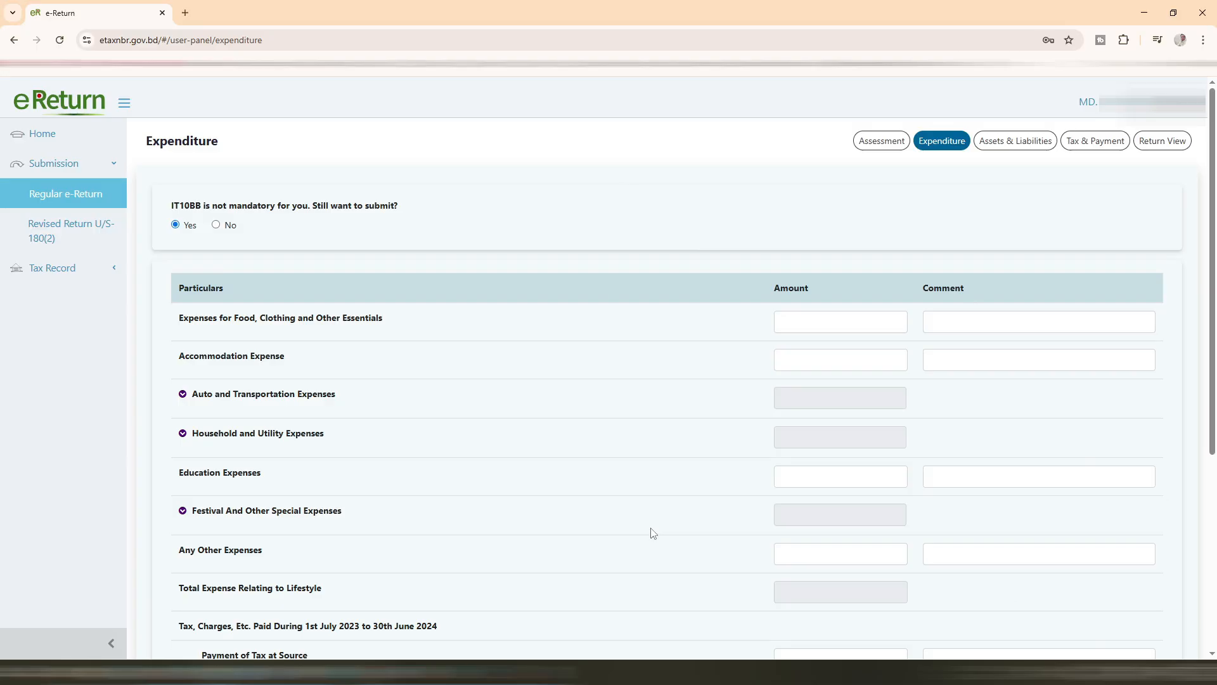
# Step: Enter expenses of 45,000 for food, clothing and other essentials and 30,000 for education
pyautogui.scroll(-1, 651, 534)
pyautogui.scroll(1, 652, 534)
pyautogui.scroll(-3, 356, 362)
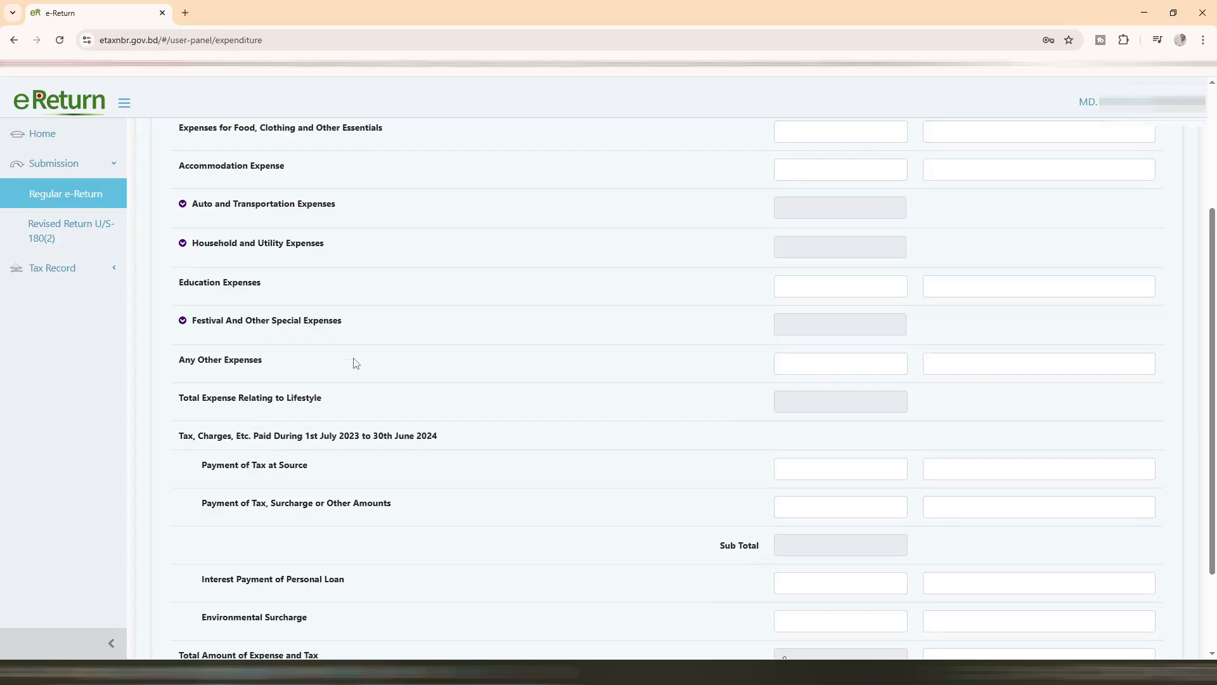
pyautogui.scroll(3, 356, 363)
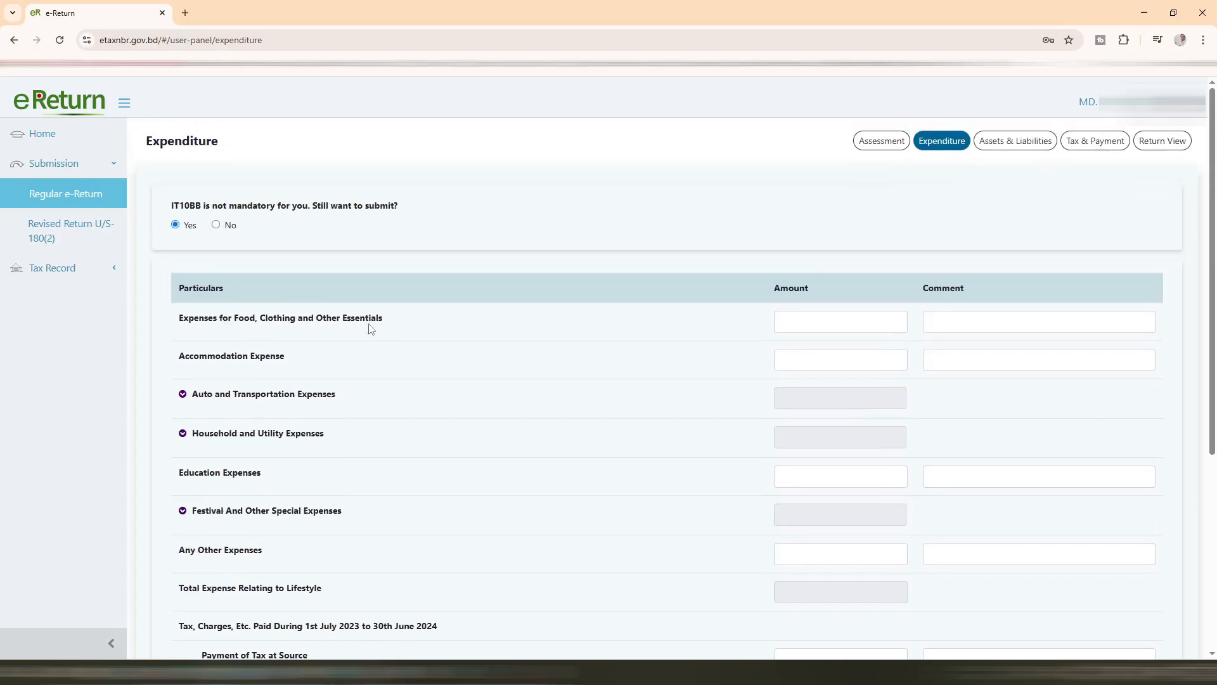
pyautogui.scroll(-2, 412, 413)
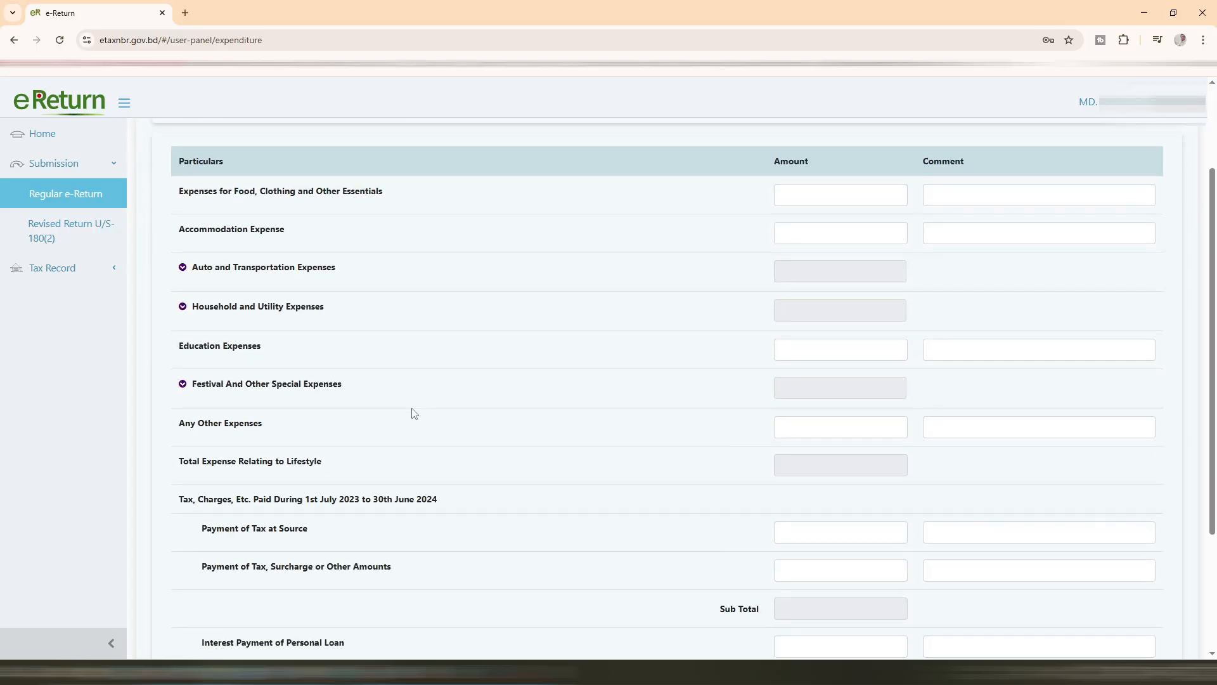
pyautogui.scroll(2, 414, 413)
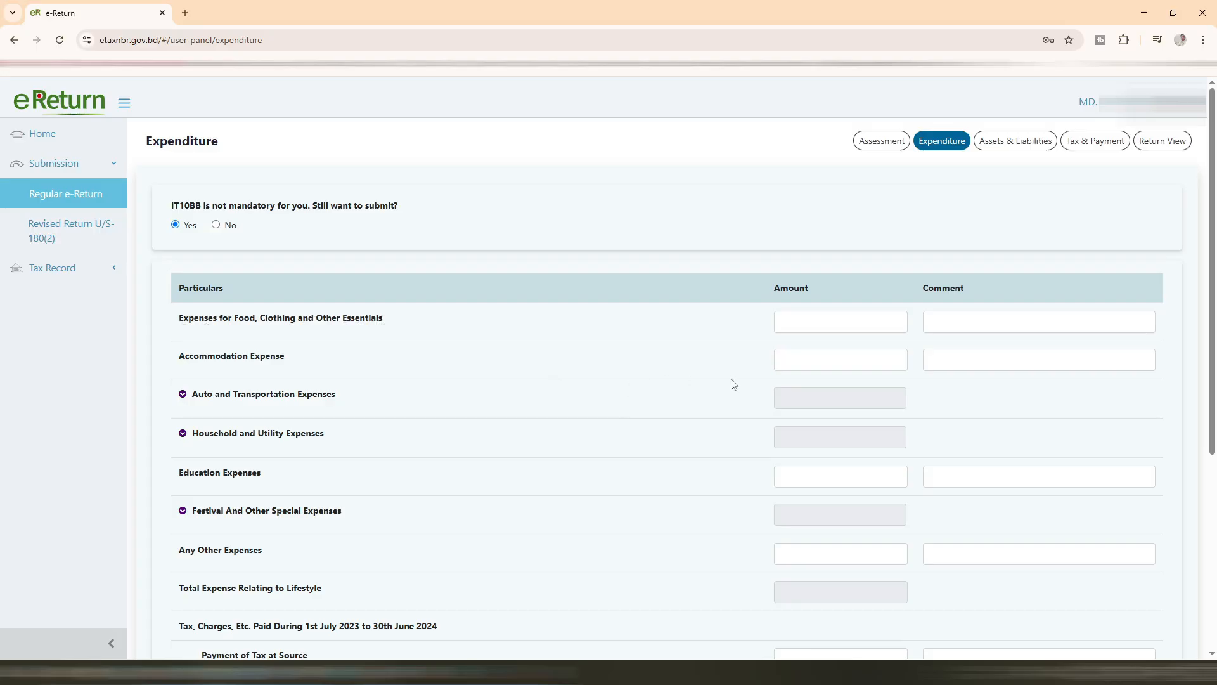
pyautogui.click(844, 324)
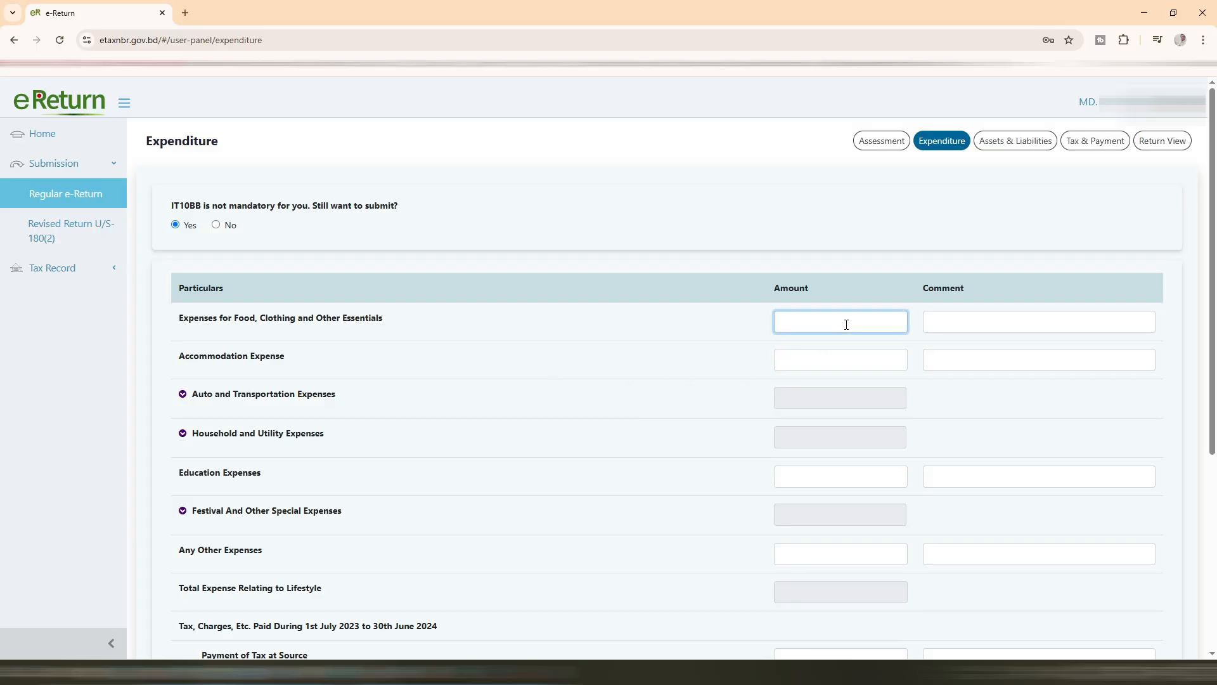
pyautogui.write('45,000')
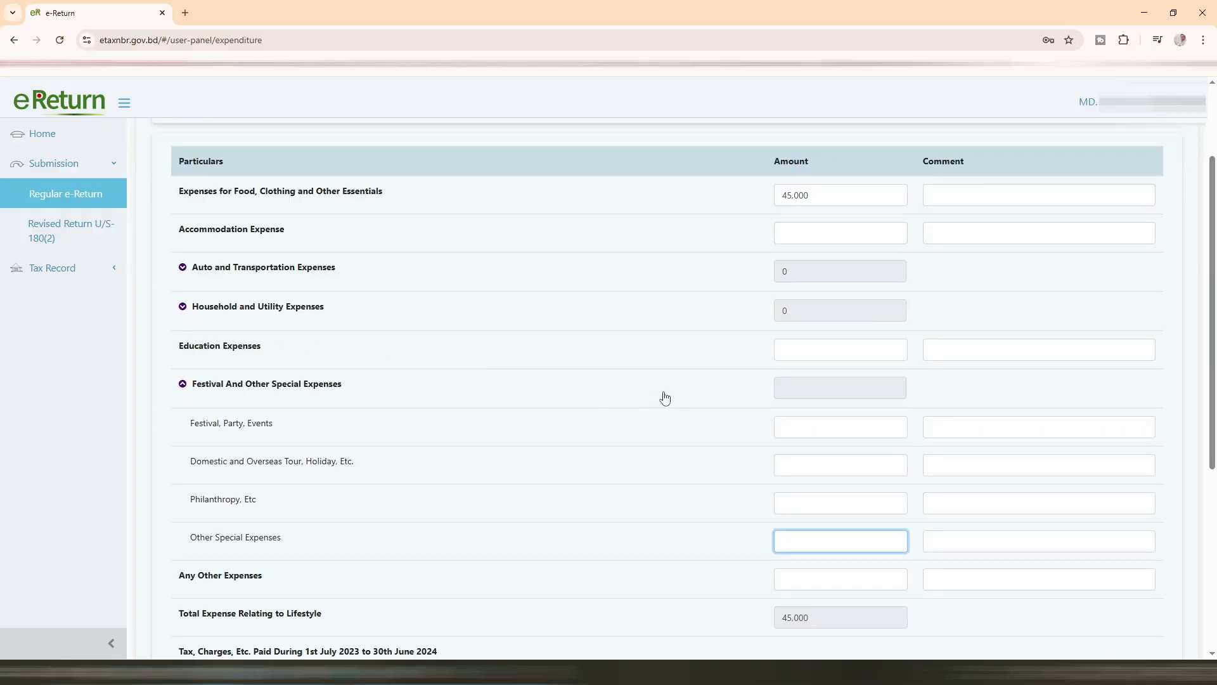
pyautogui.click(806, 351)
pyautogui.write('30,000')
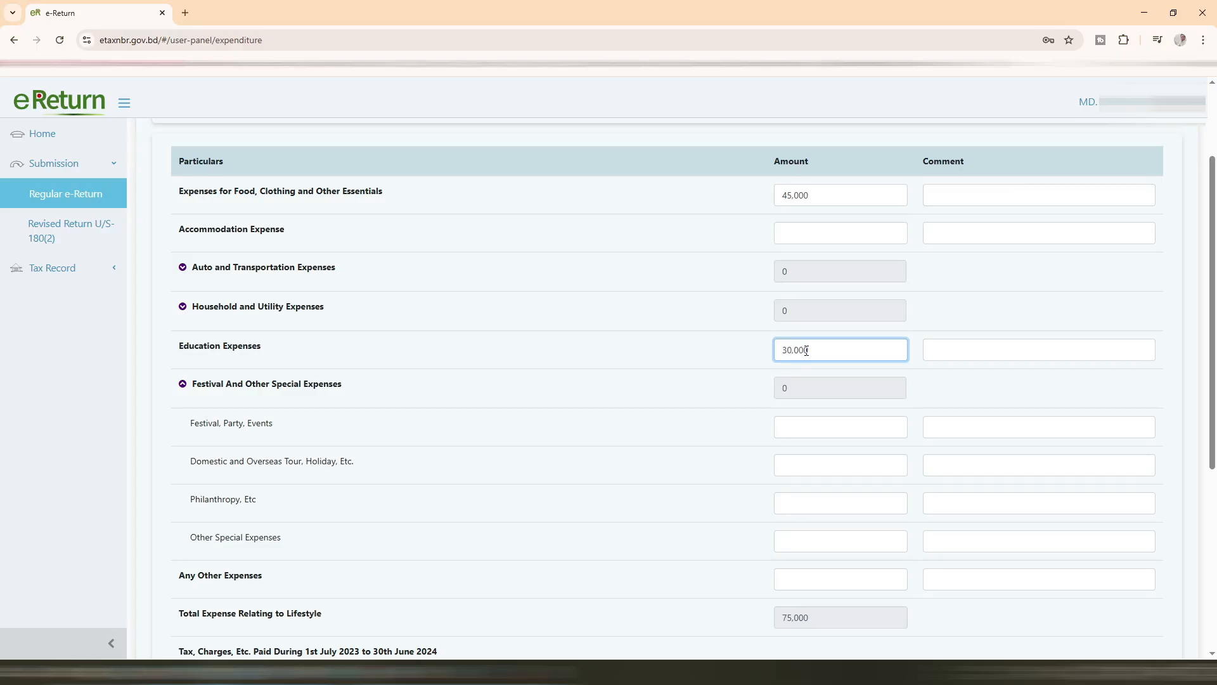
# Step: Enter 10,000 as Other Special Expenses under Festival And Other Special Expenses
pyautogui.scroll(-2, 587, 371)
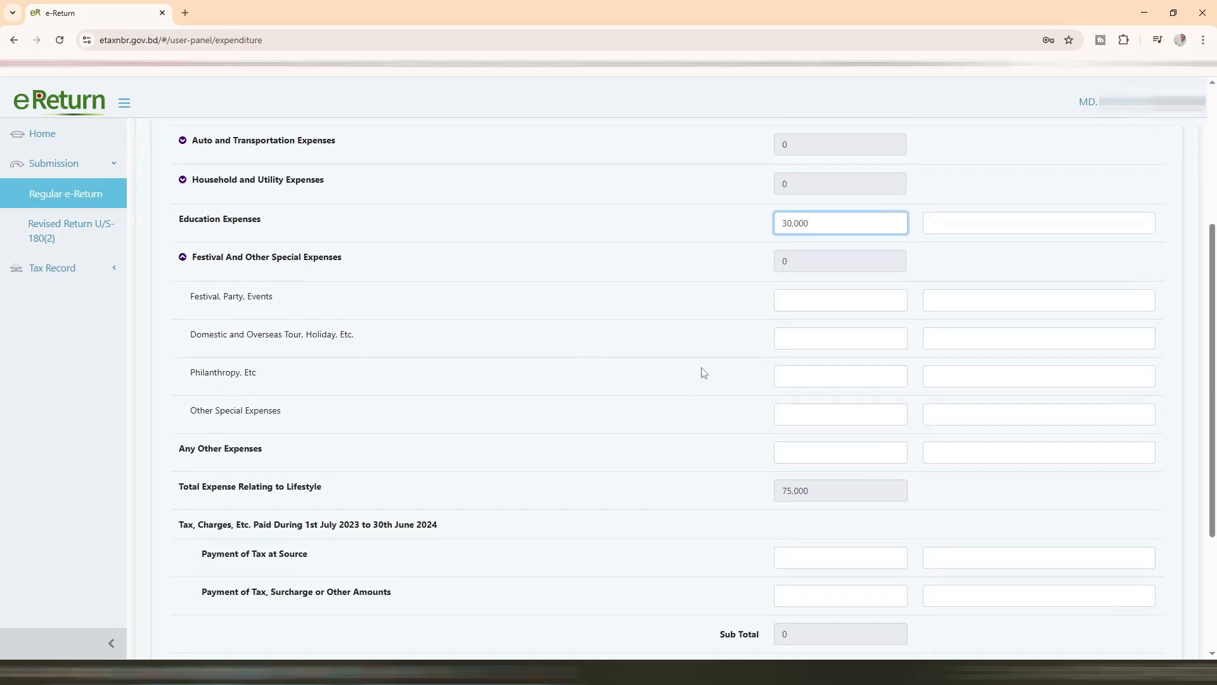
pyautogui.click(184, 260)
pyautogui.click(184, 260)
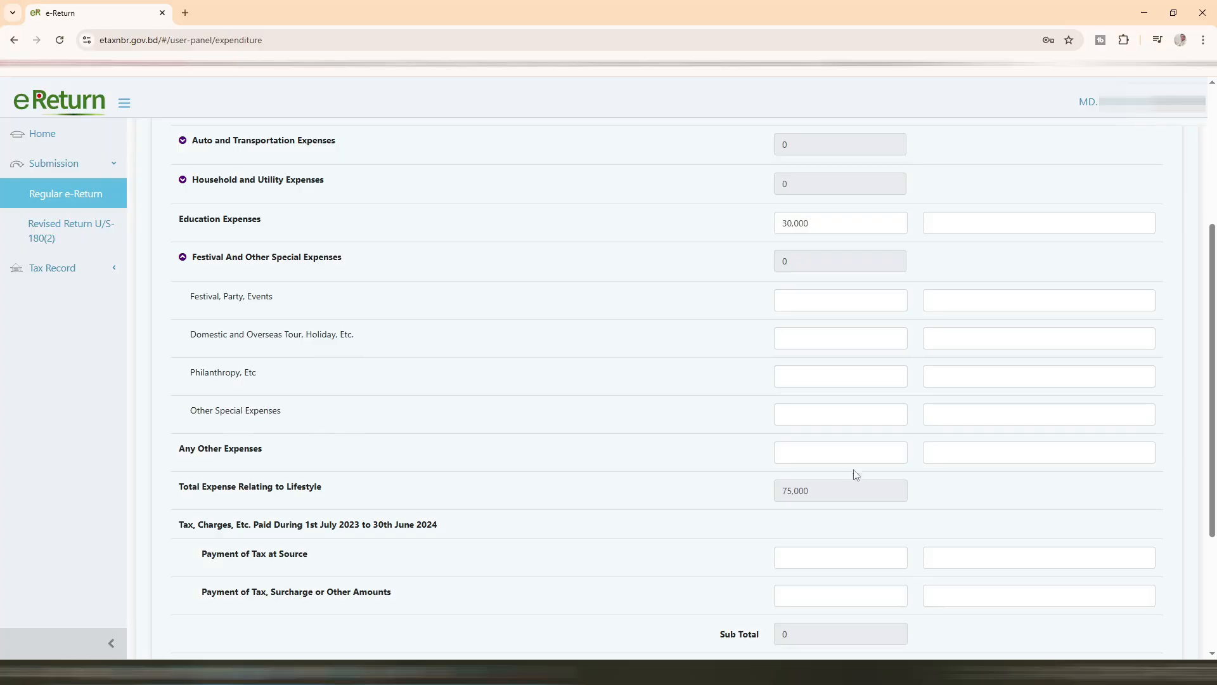
pyautogui.click(795, 420)
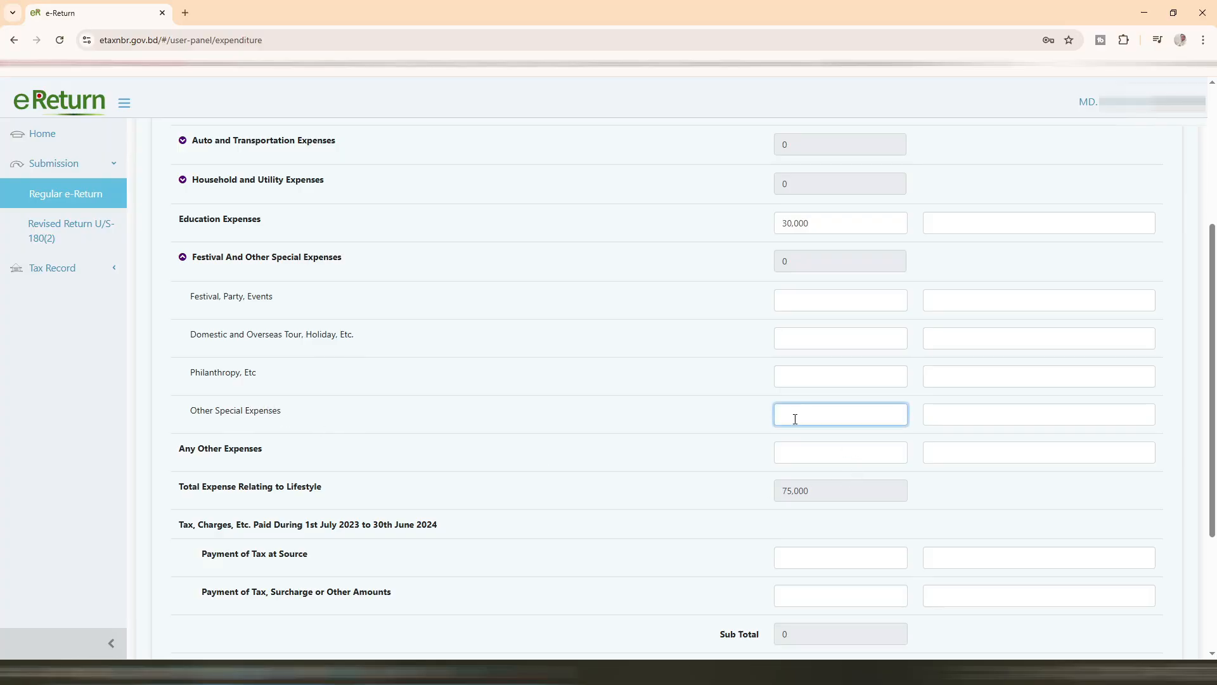
pyautogui.write('10,000')
# Step: Save the expenditure details and expand the Assets section on the Assets & Liabilities page
pyautogui.scroll(-2, 850, 516)
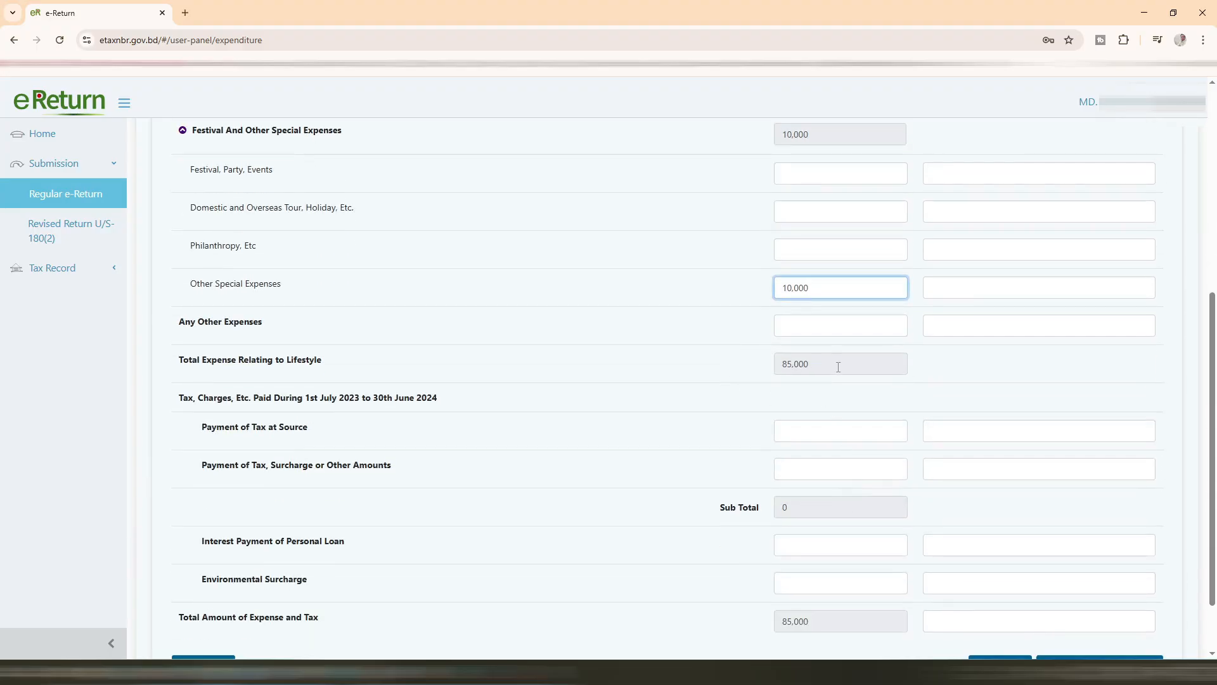
pyautogui.scroll(-2, 838, 367)
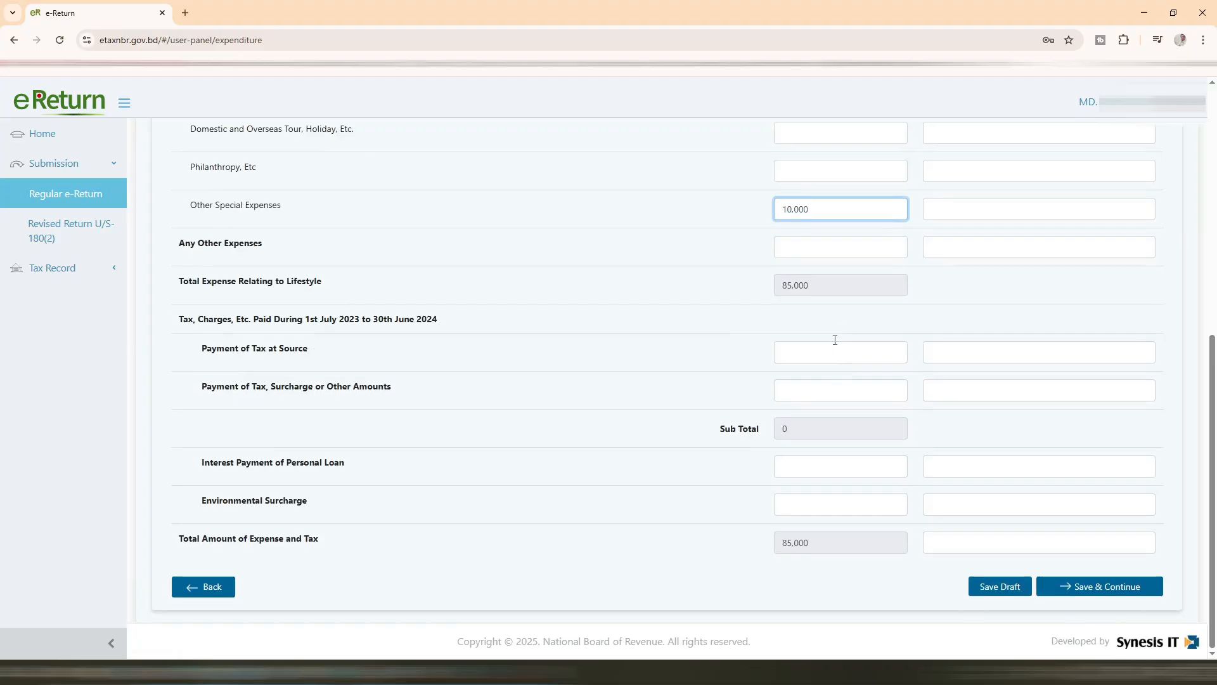
pyautogui.click(1075, 593)
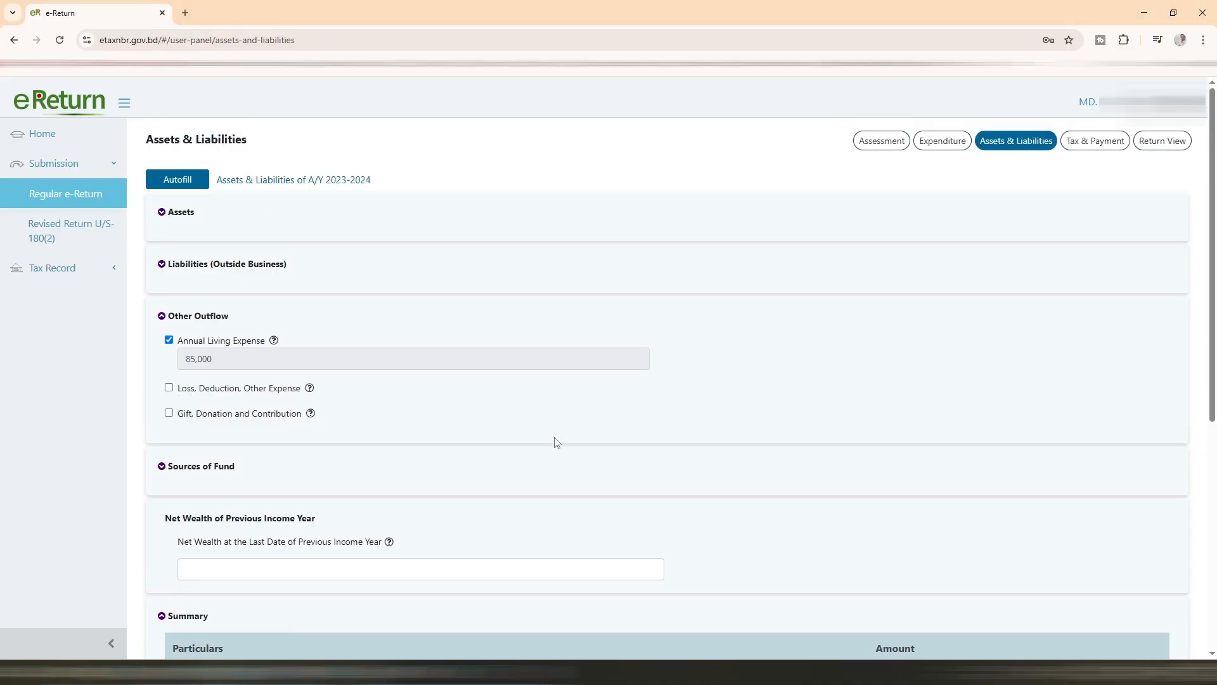
pyautogui.click(161, 214)
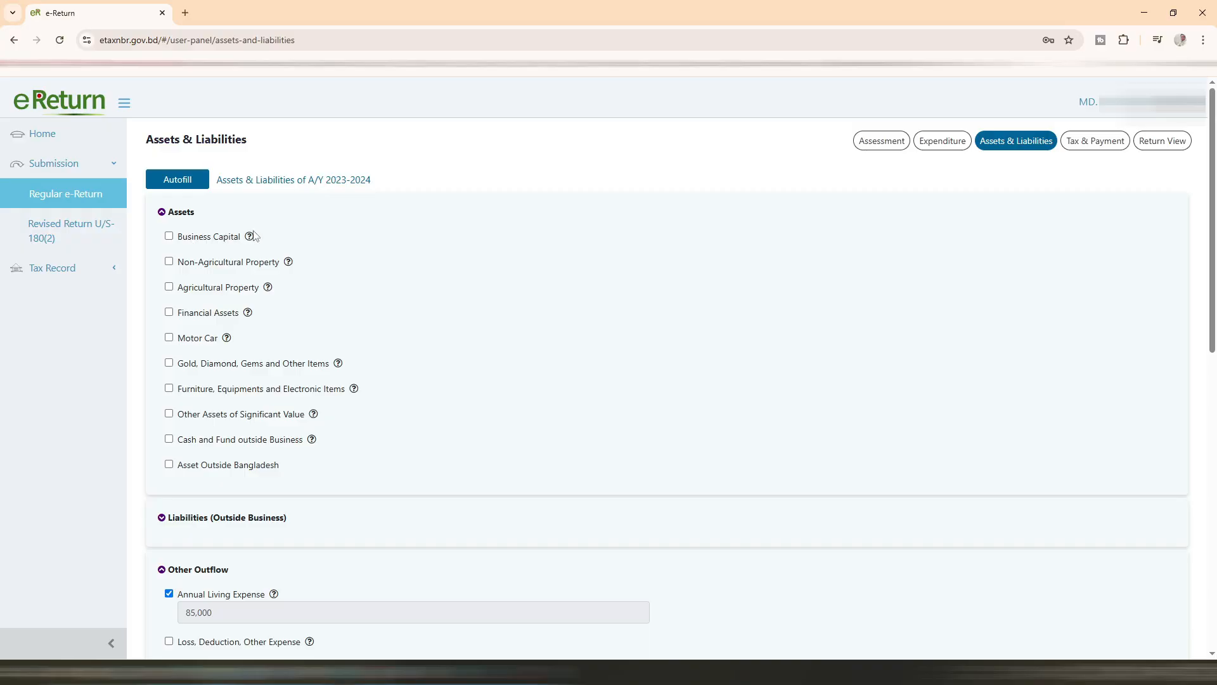
# Step: Inspect the entry fields offered for Business Capital, Non-Agricultural Property, Agricultural Property and Motor Car, leaving each asset unselected
pyautogui.click(169, 236)
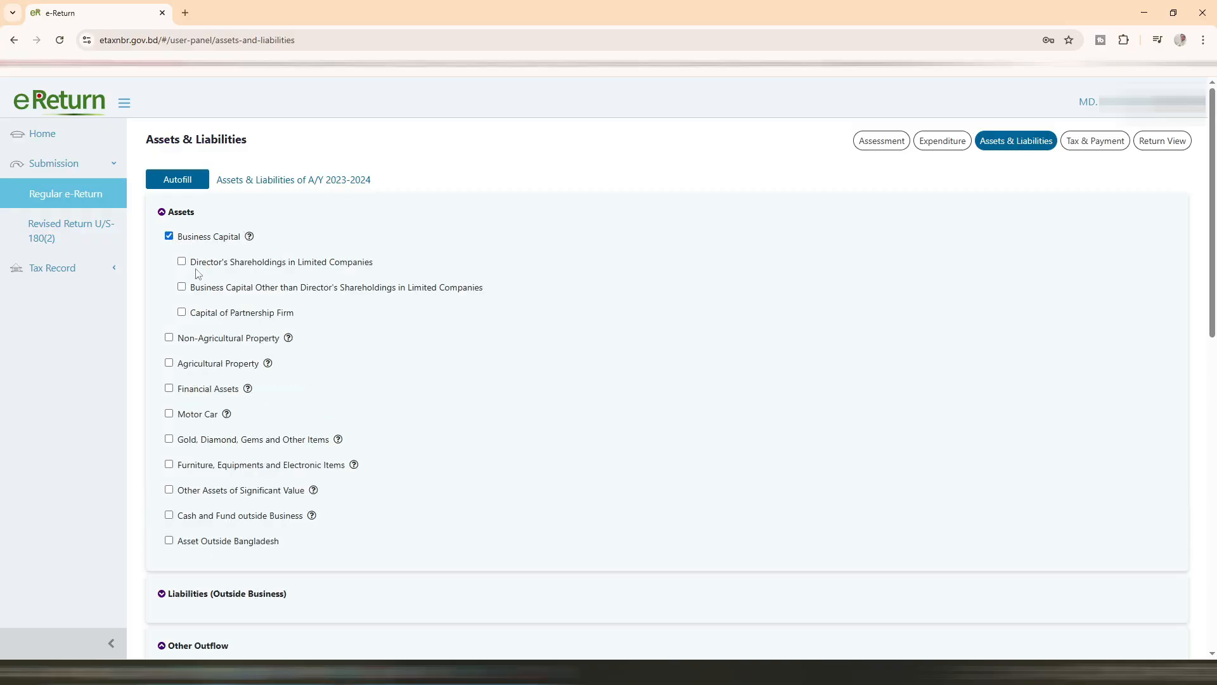
pyautogui.click(169, 236)
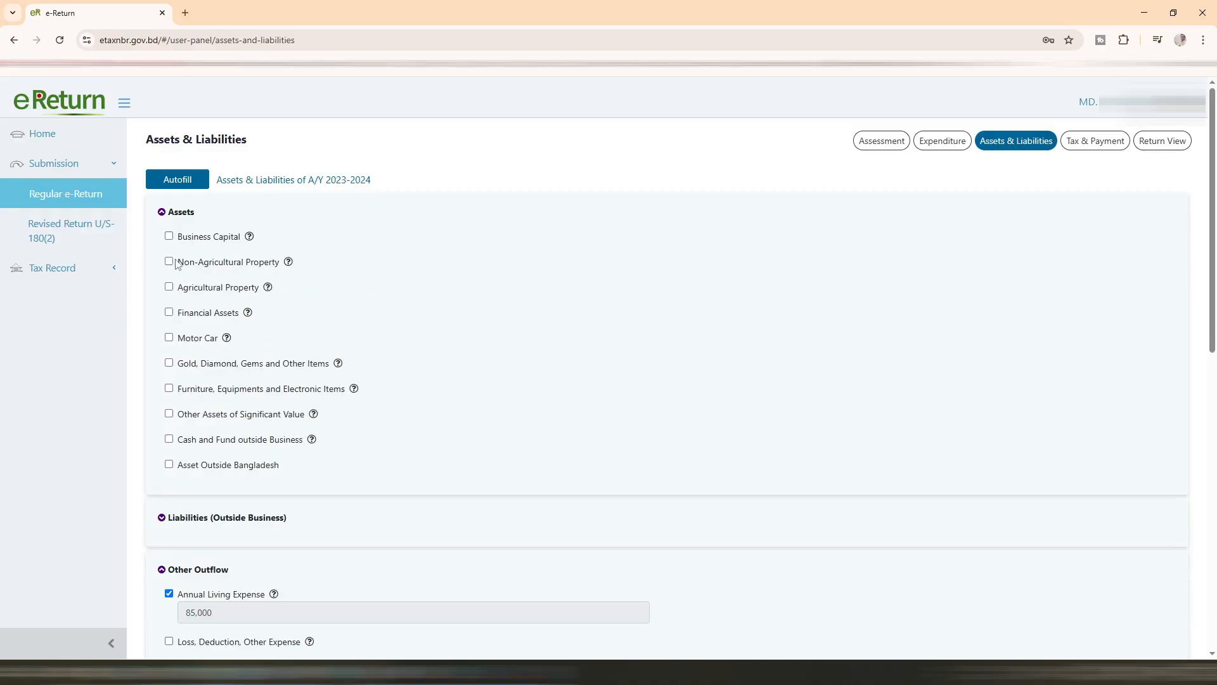
pyautogui.click(169, 262)
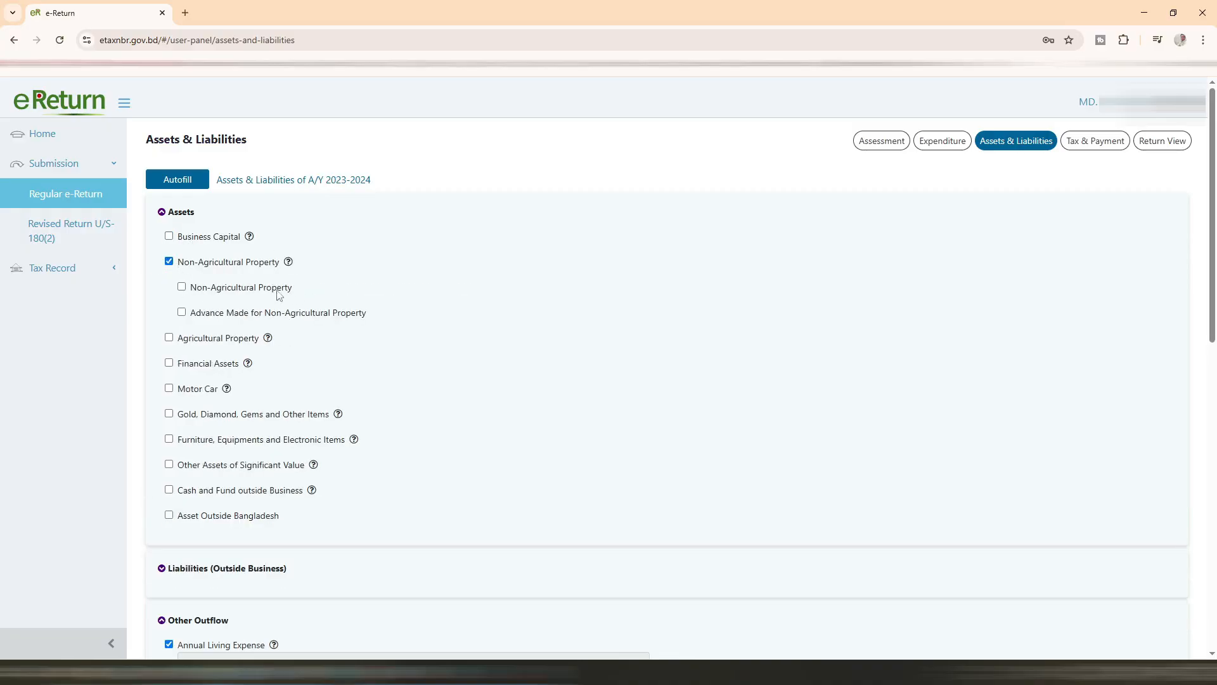
pyautogui.click(170, 263)
pyautogui.click(169, 287)
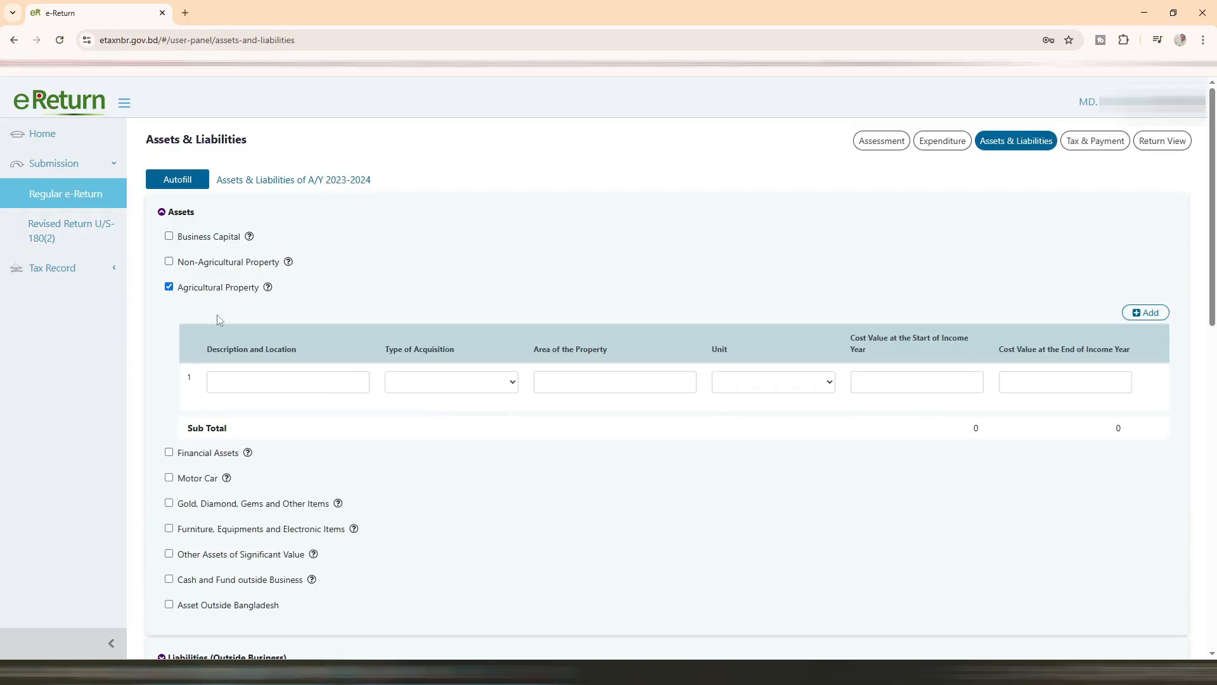
pyautogui.click(169, 287)
pyautogui.click(168, 337)
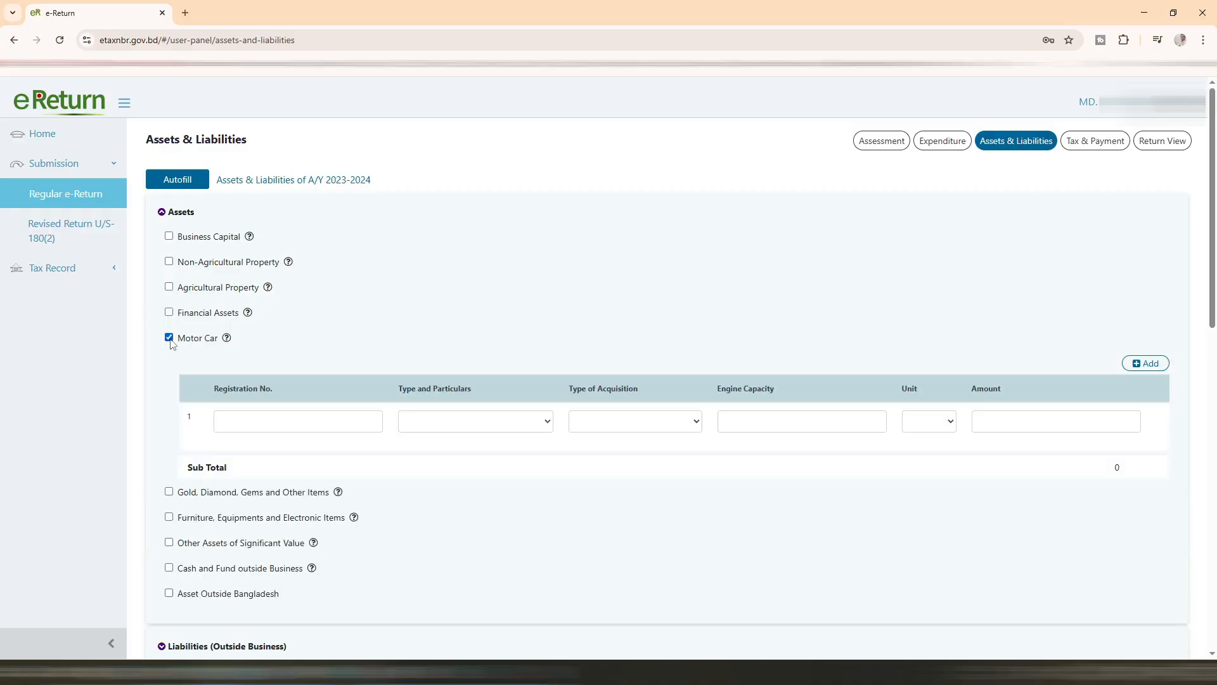
pyautogui.click(169, 337)
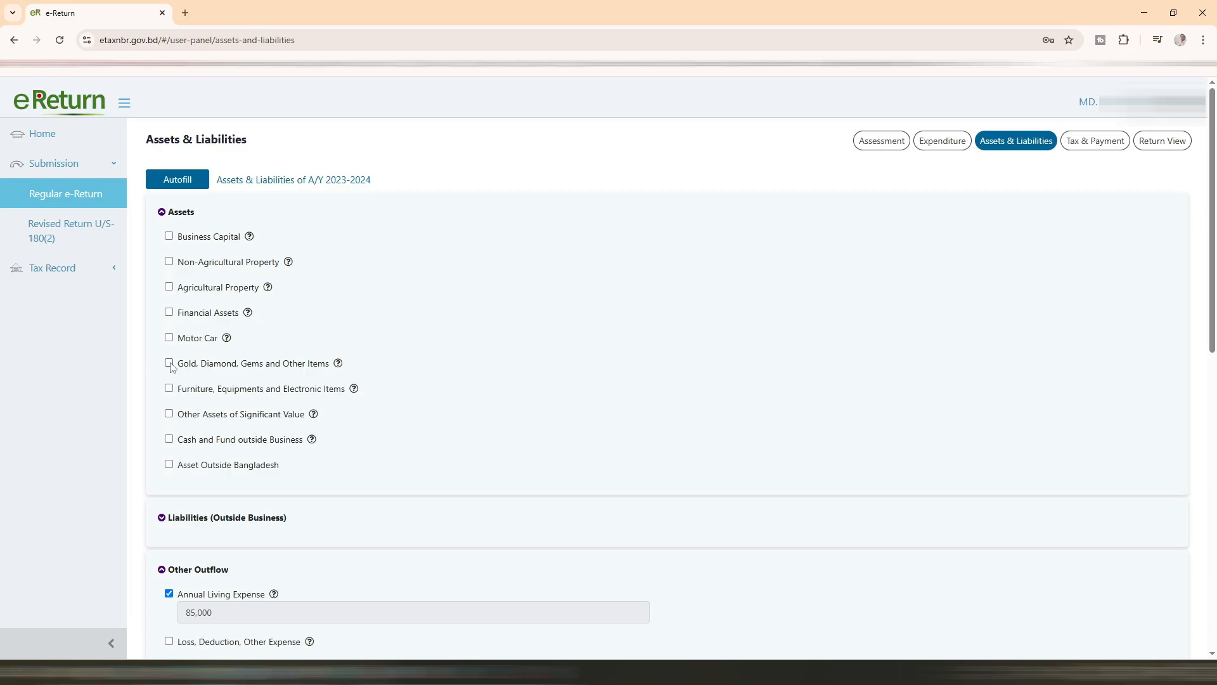
# Step: Try declaring gold acquired as a gift, with unit Bhori and value 0, and remove the Gold, Diamond, Gems and Other Items entry
pyautogui.click(168, 363)
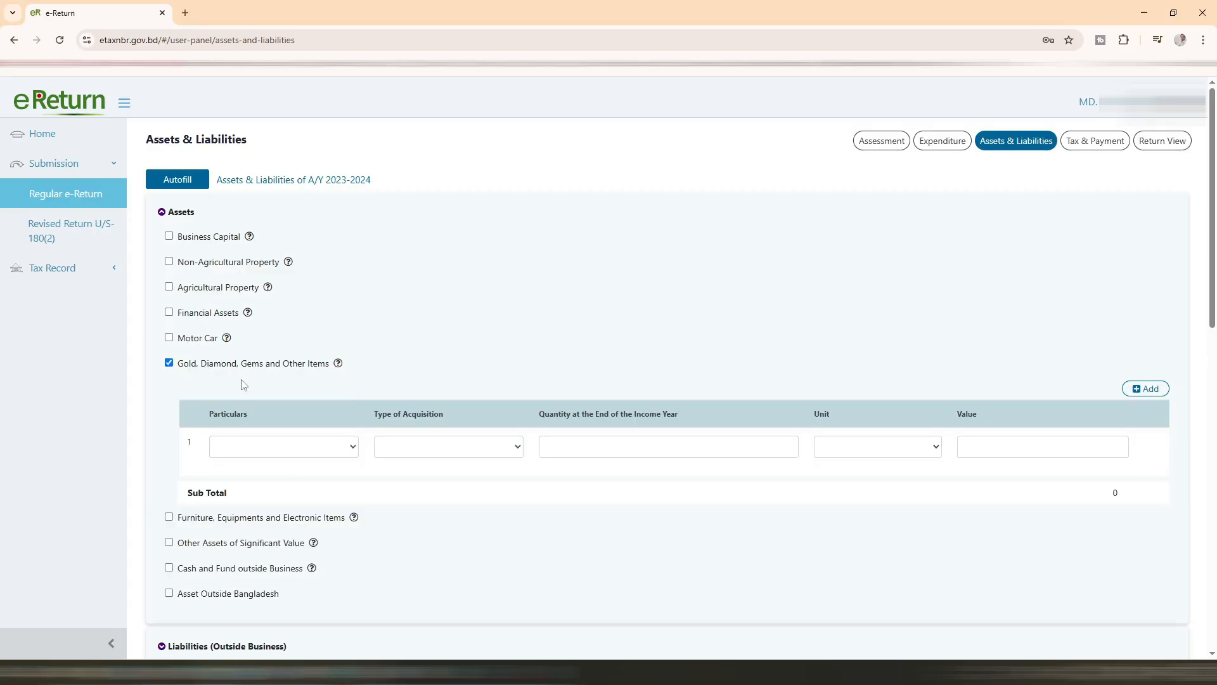
pyautogui.click(354, 450)
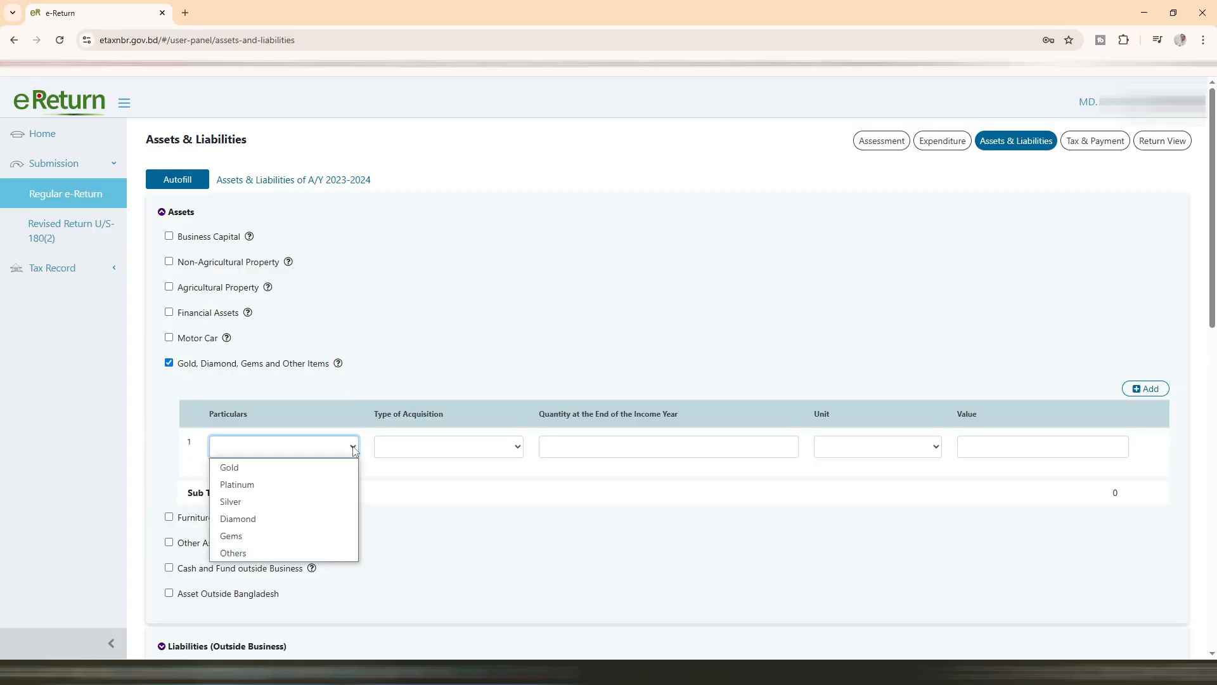
pyautogui.click(314, 467)
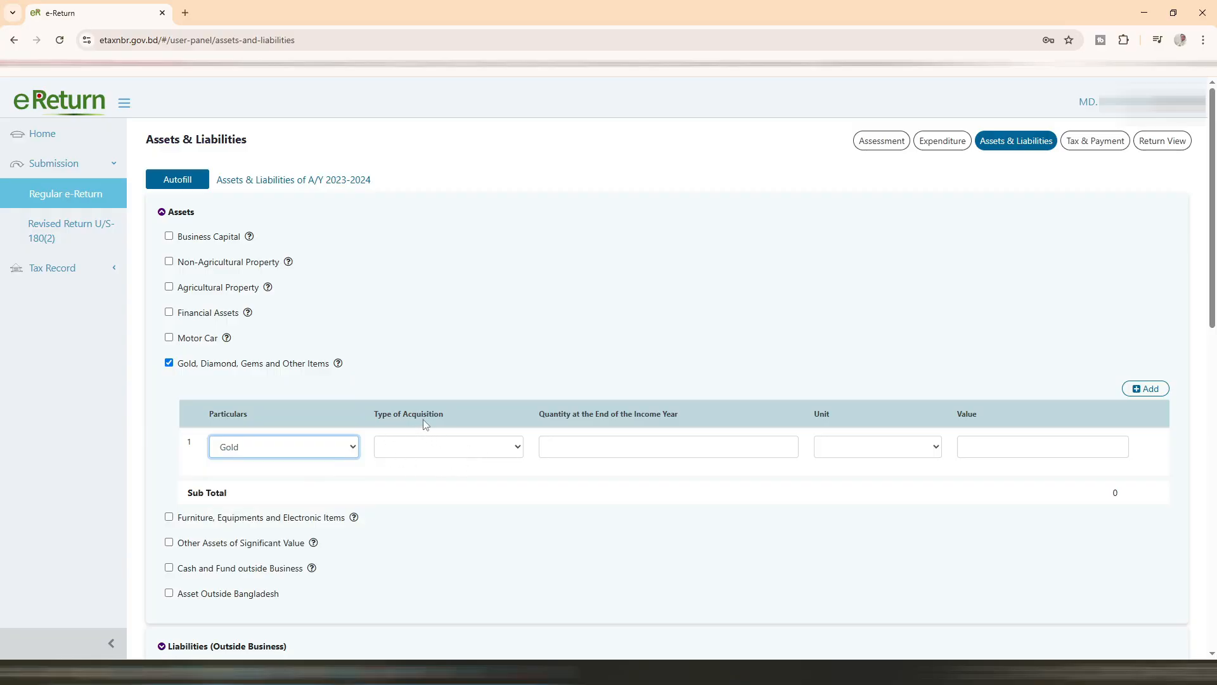
pyautogui.click(520, 448)
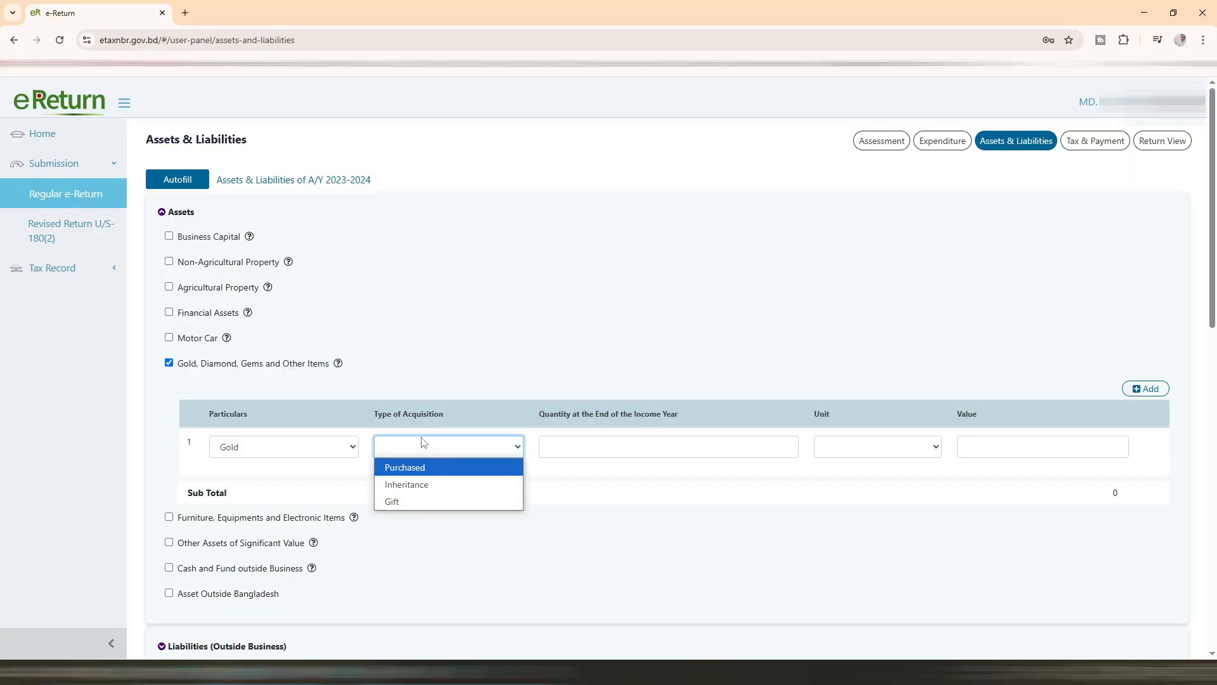
pyautogui.click(419, 504)
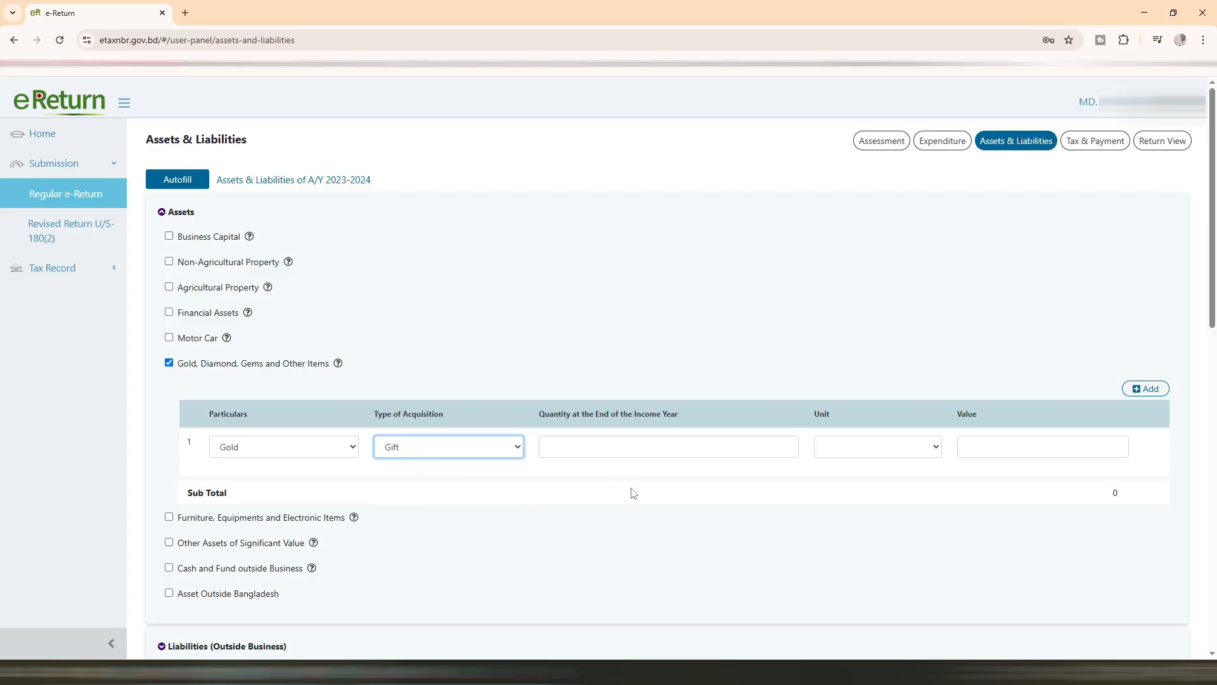
pyautogui.click(937, 451)
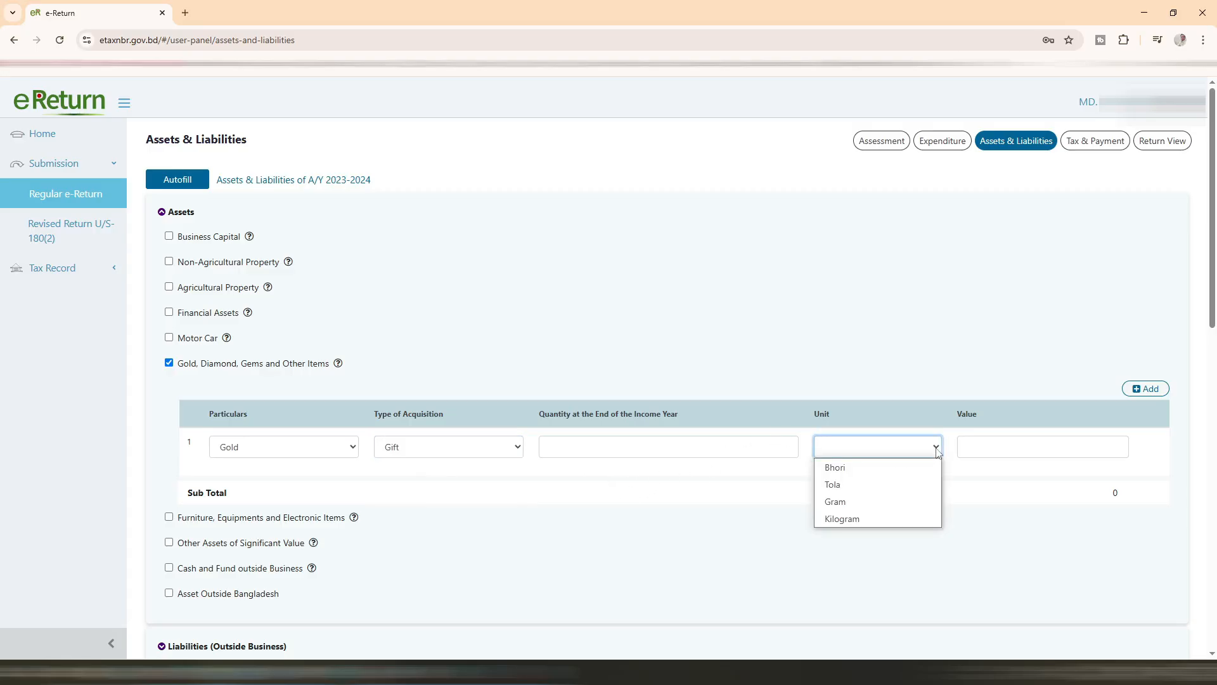
pyautogui.click(908, 469)
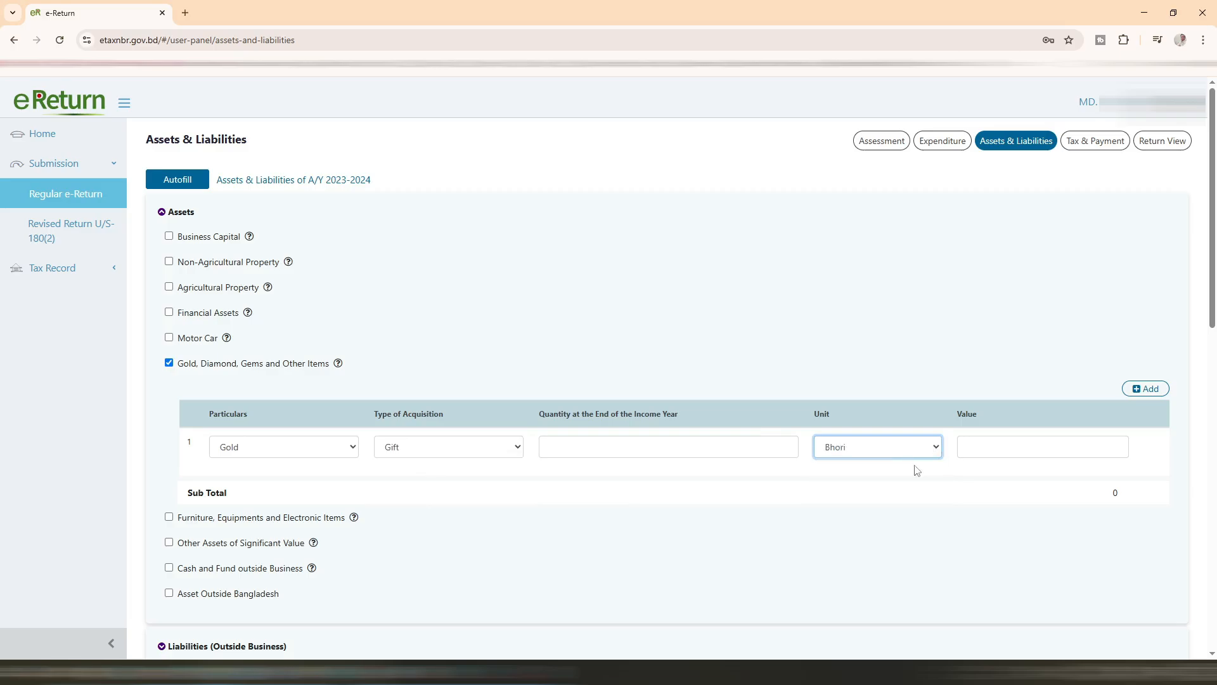
pyautogui.click(1012, 450)
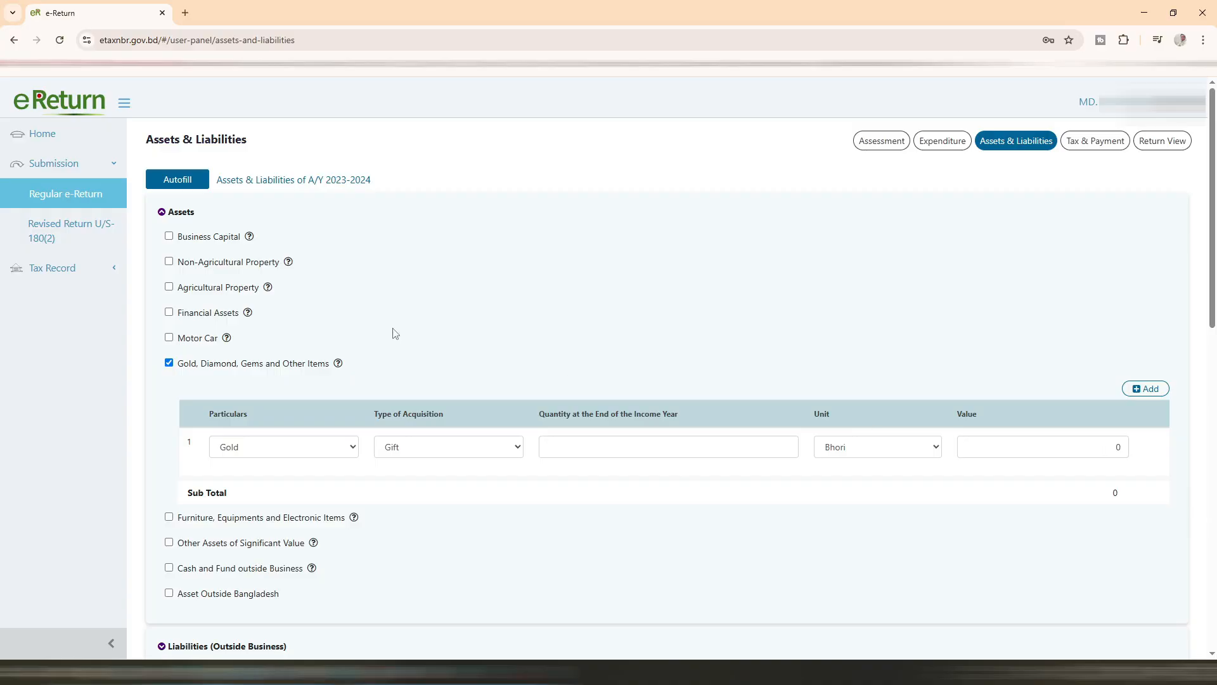
pyautogui.click(196, 366)
# Step: Inspect the entry fields for Furniture, Equipments and Electronic Items and Other Assets of Significant Value, leaving both unselected
pyautogui.scroll(-2, 216, 317)
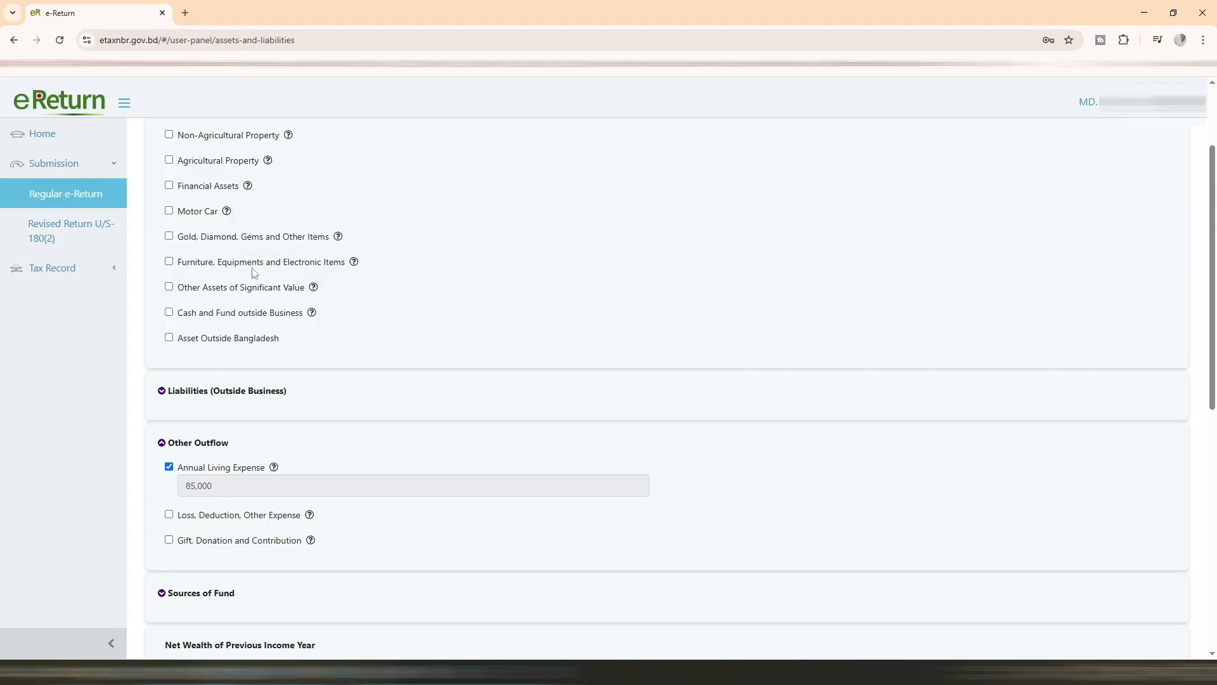
pyautogui.click(169, 261)
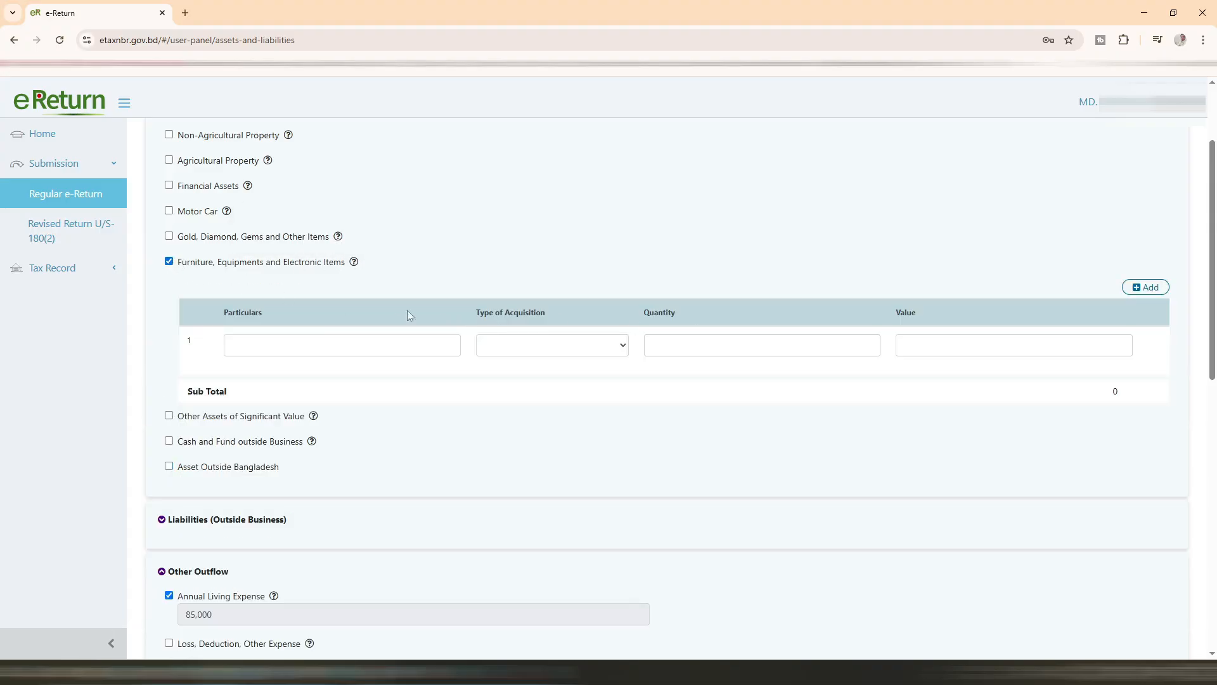
pyautogui.click(168, 261)
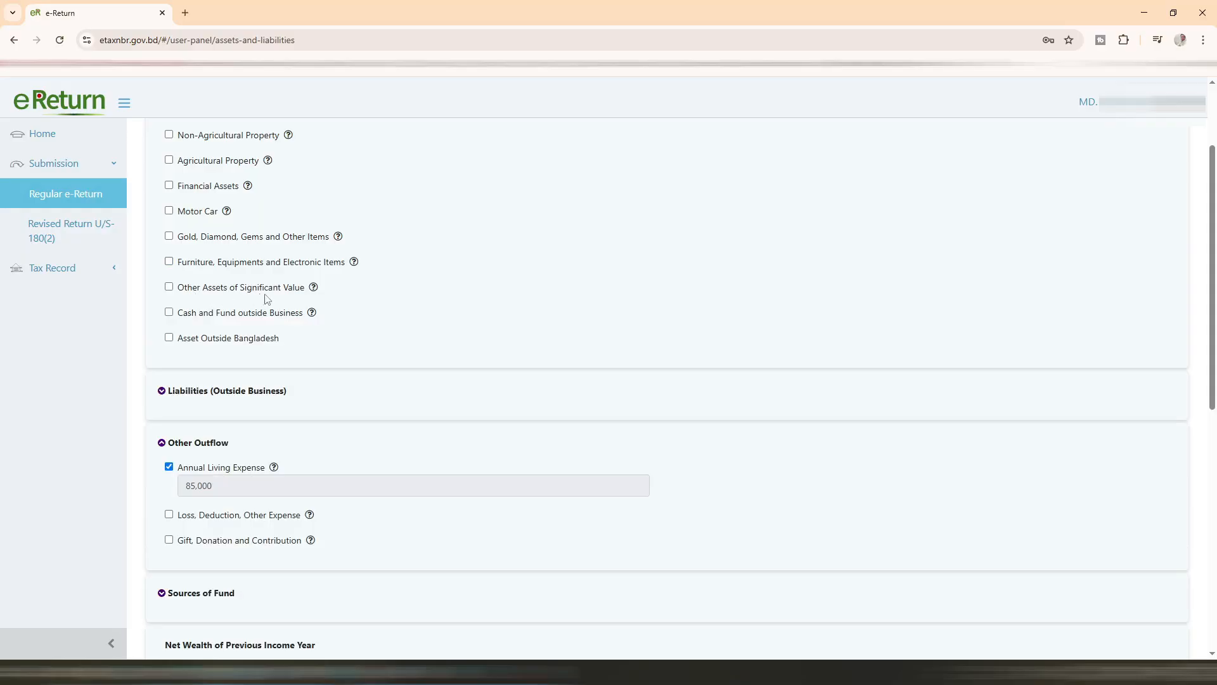
pyautogui.click(169, 287)
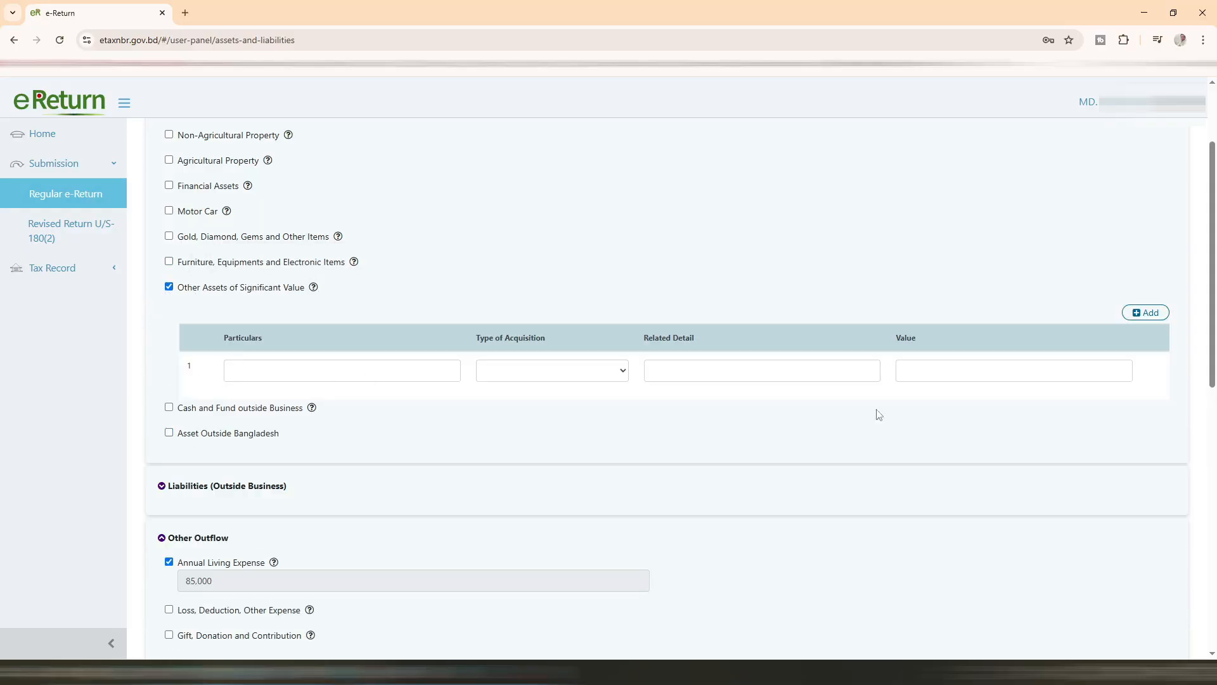
pyautogui.click(350, 373)
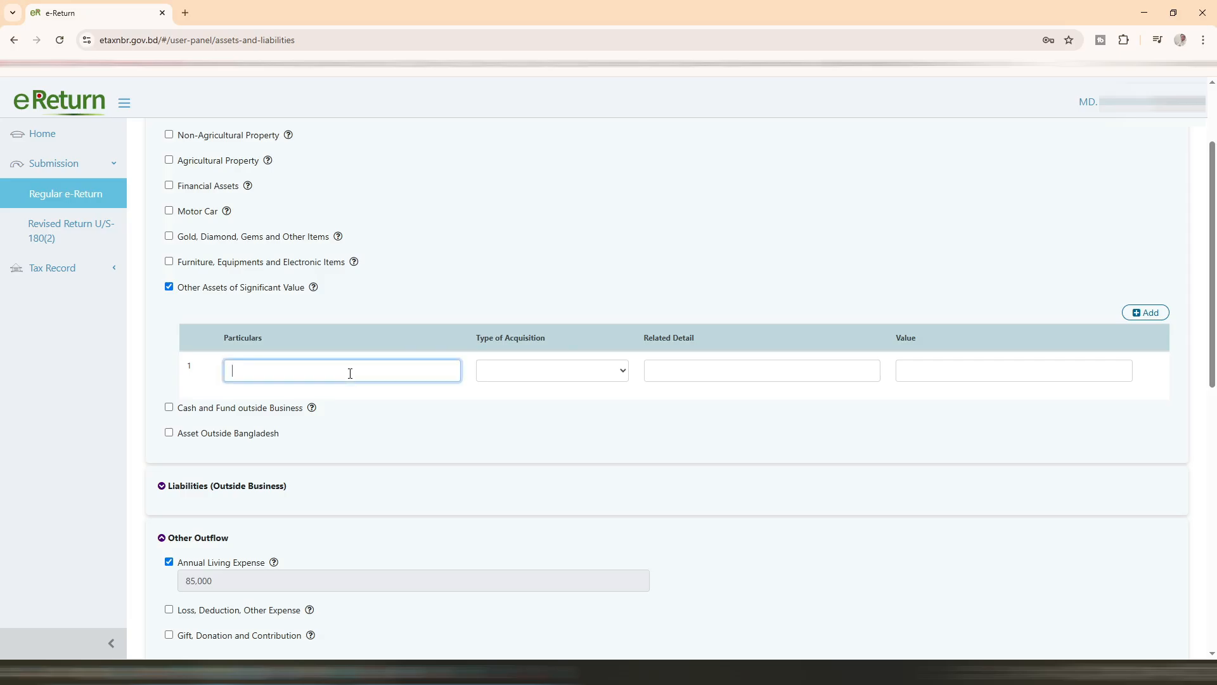
pyautogui.click(169, 286)
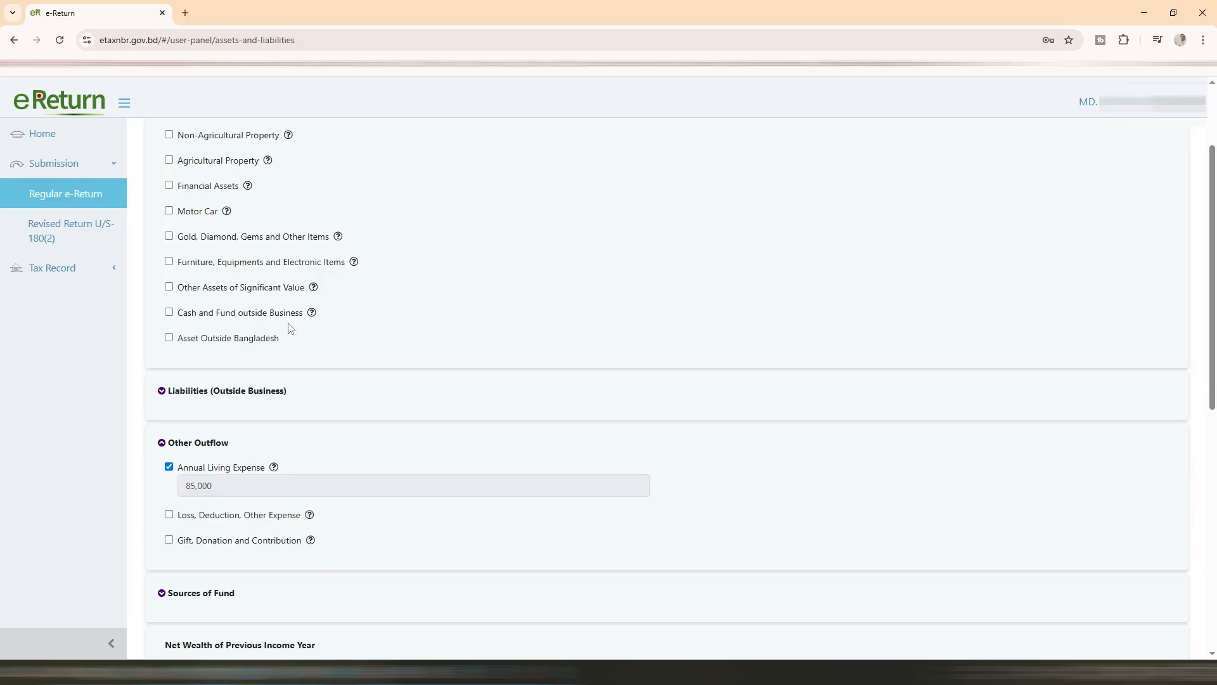
# Step: Declare Cash in Hand of 1,00,000 at the end of the income year under Cash and Fund outside Business
pyautogui.click(169, 313)
pyautogui.click(169, 313)
pyautogui.click(169, 312)
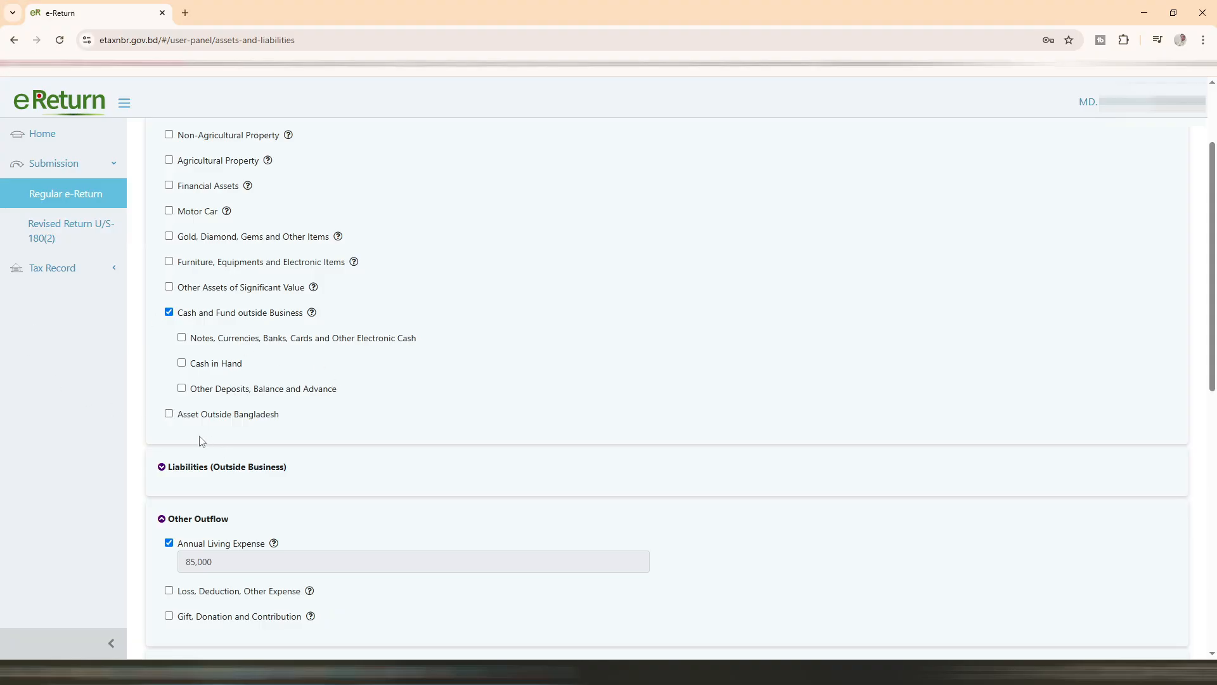
pyautogui.click(181, 364)
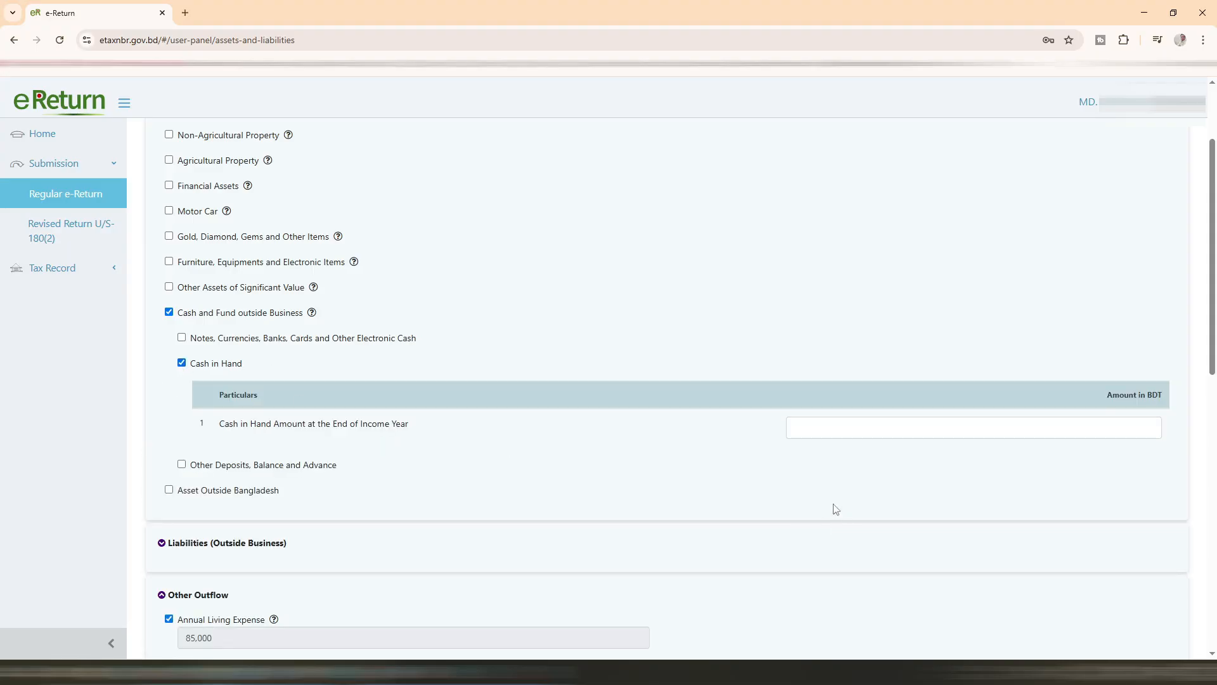
pyautogui.click(906, 434)
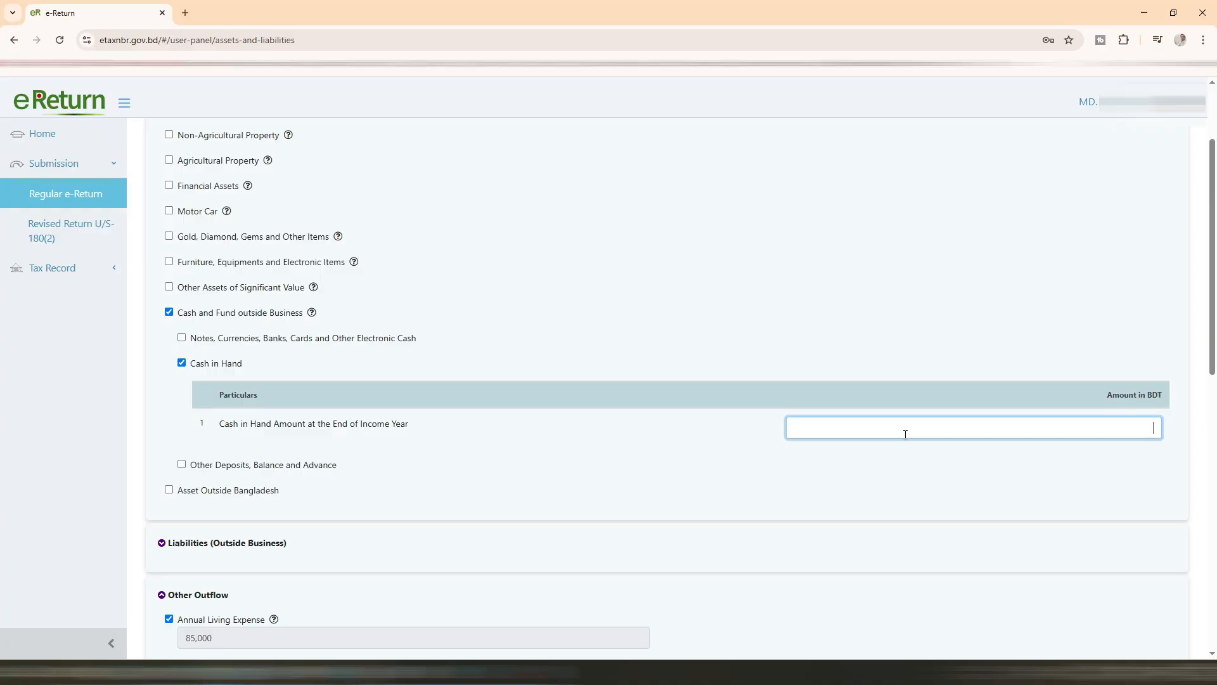
pyautogui.write('1,00,000')
pyautogui.click(508, 477)
# Step: Review the Summary for net wealth, total fund outflow and source of fund against the sections above it
pyautogui.scroll(-3, 508, 477)
pyautogui.scroll(-4, 512, 480)
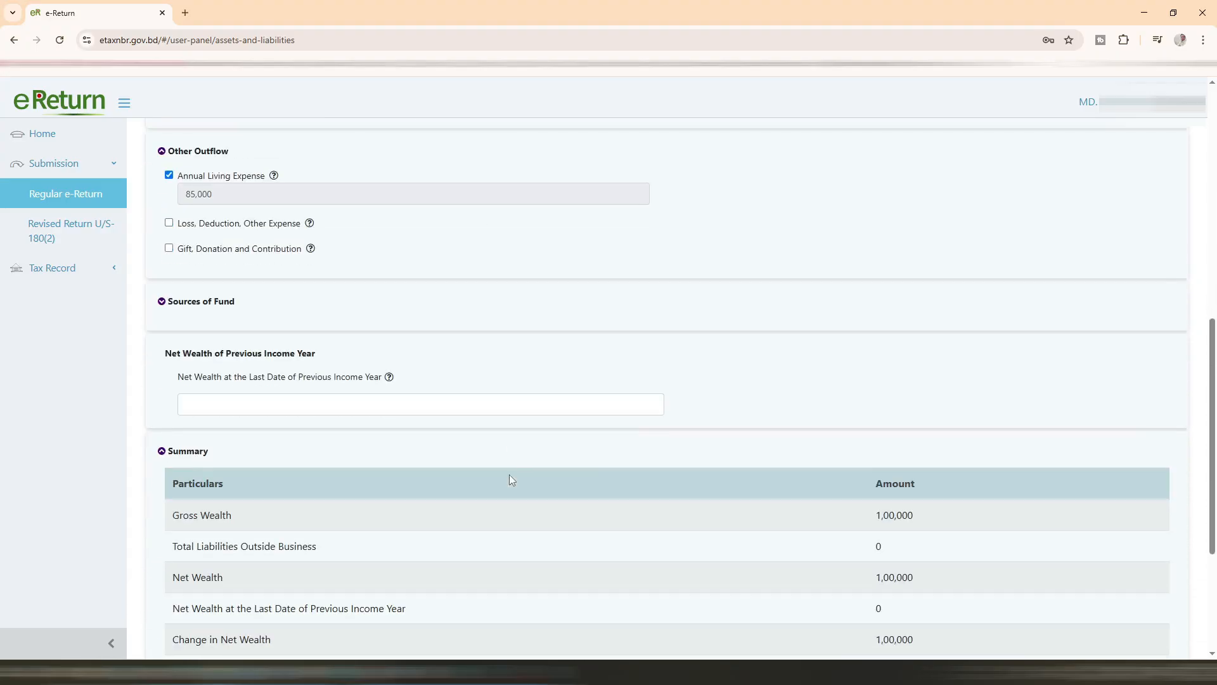
pyautogui.scroll(-4, 513, 480)
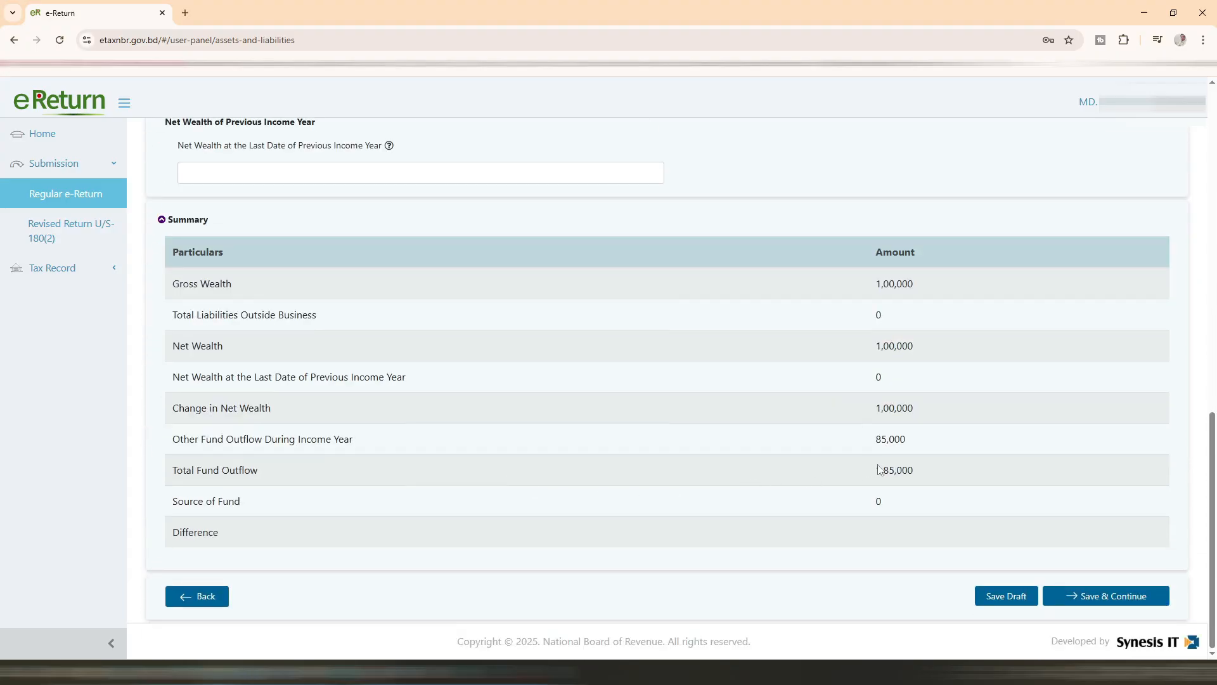
pyautogui.scroll(4, 662, 430)
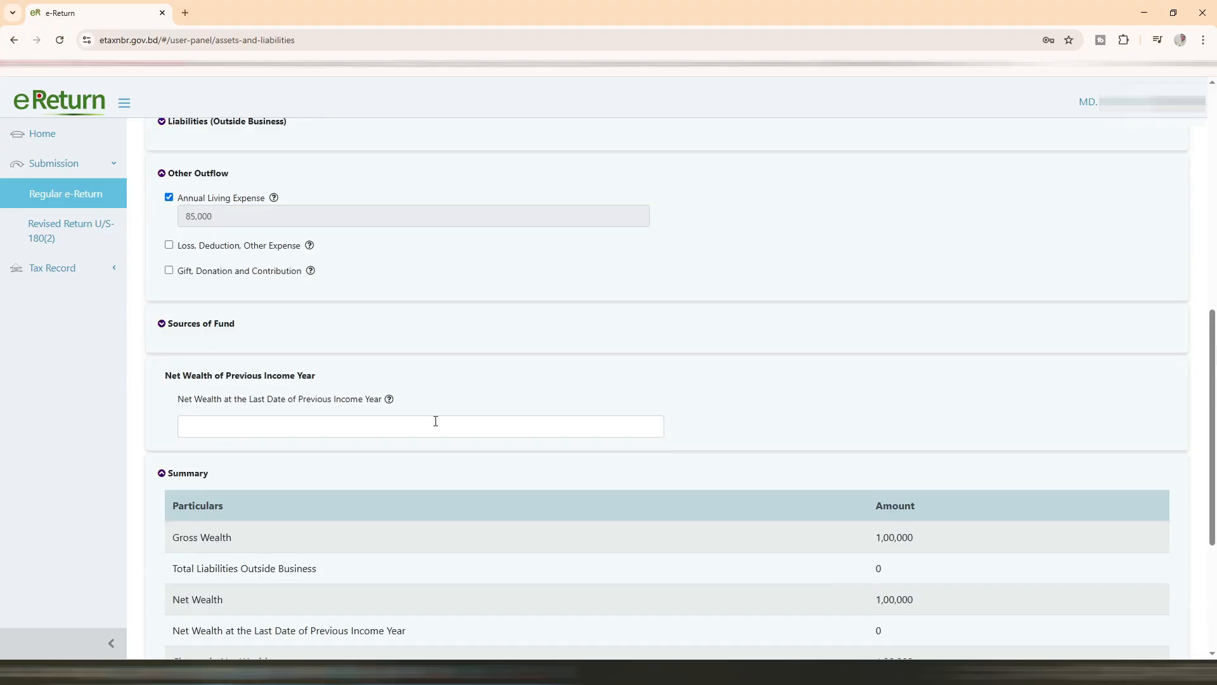
pyautogui.scroll(3, 429, 420)
pyautogui.scroll(-2, 429, 421)
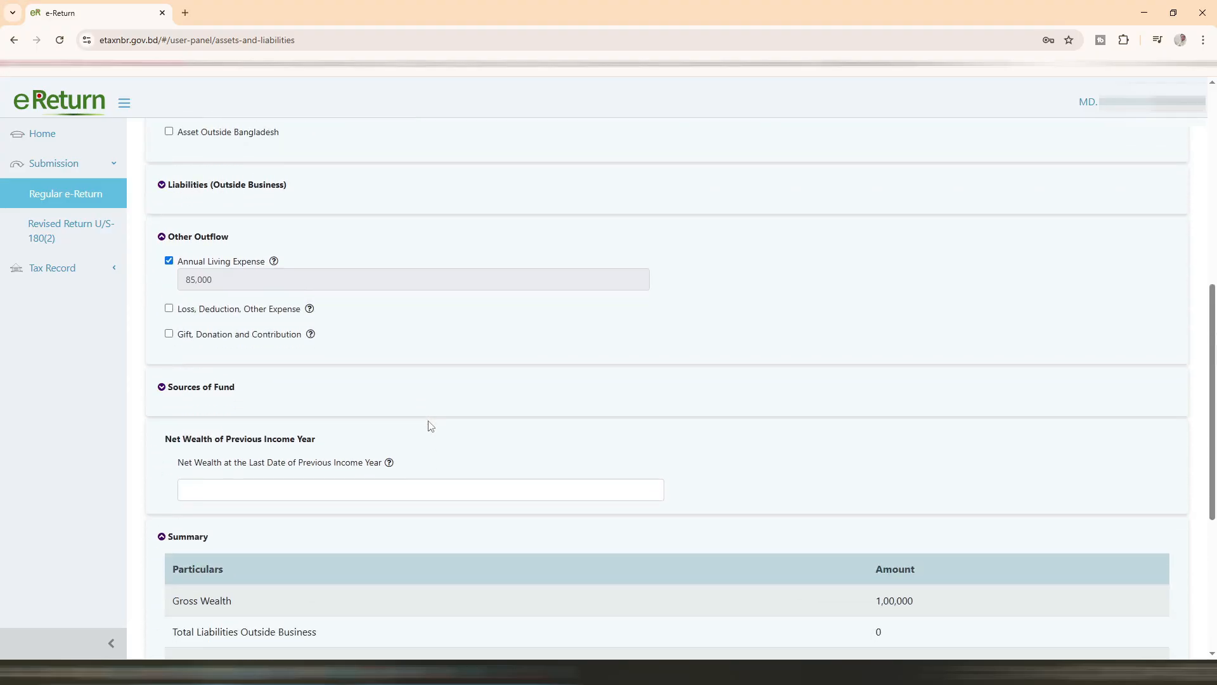
pyautogui.scroll(-1, 430, 425)
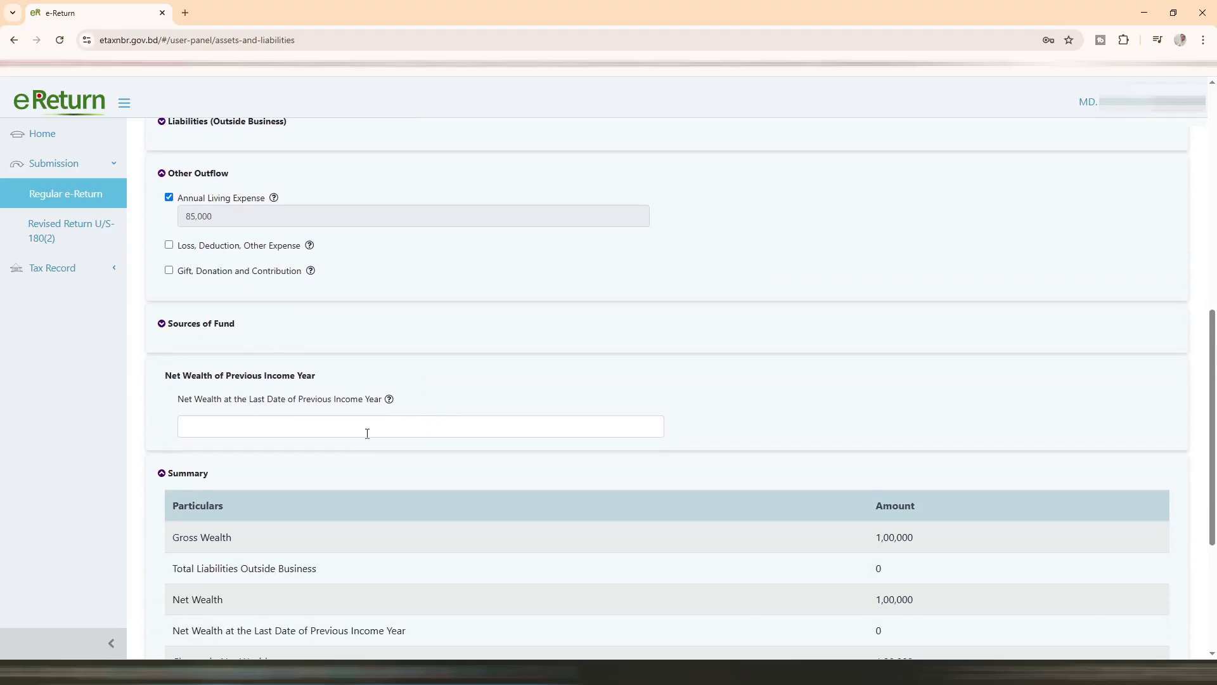
pyautogui.scroll(-4, 364, 432)
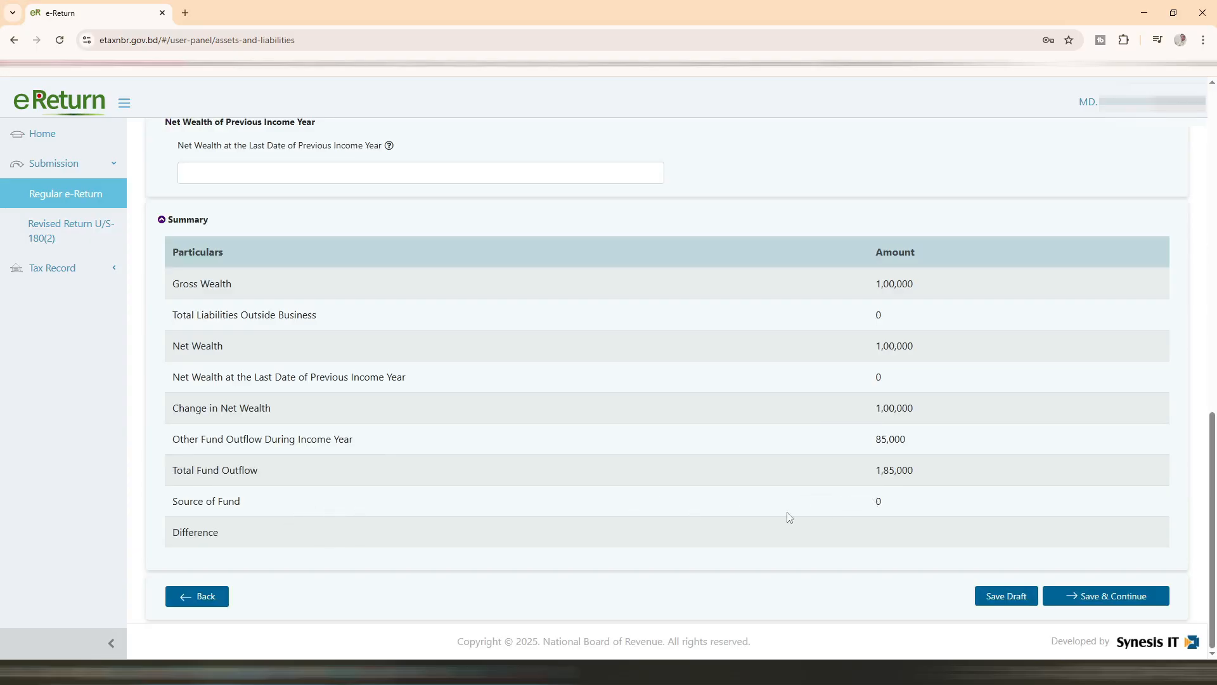
pyautogui.scroll(1, 524, 462)
pyautogui.scroll(3, 523, 463)
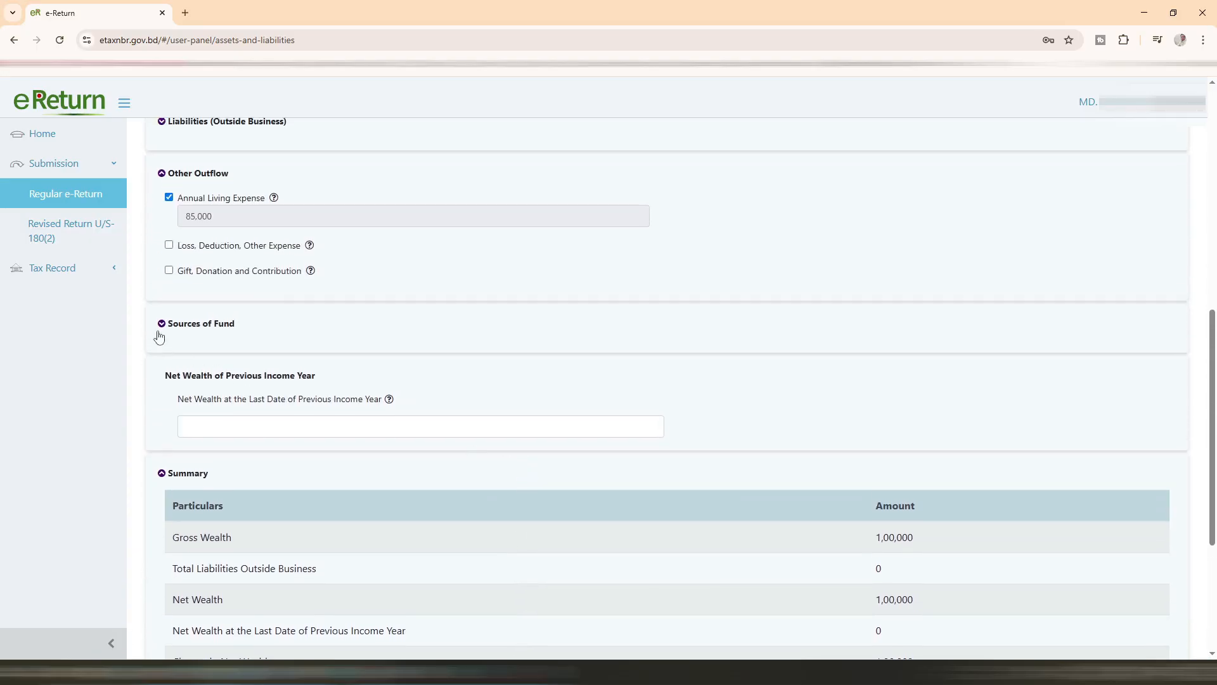
# Step: Expand Sources of Fund, include Other Receipts, and enter Past Life Savings as the particulars of the first row
pyautogui.click(162, 324)
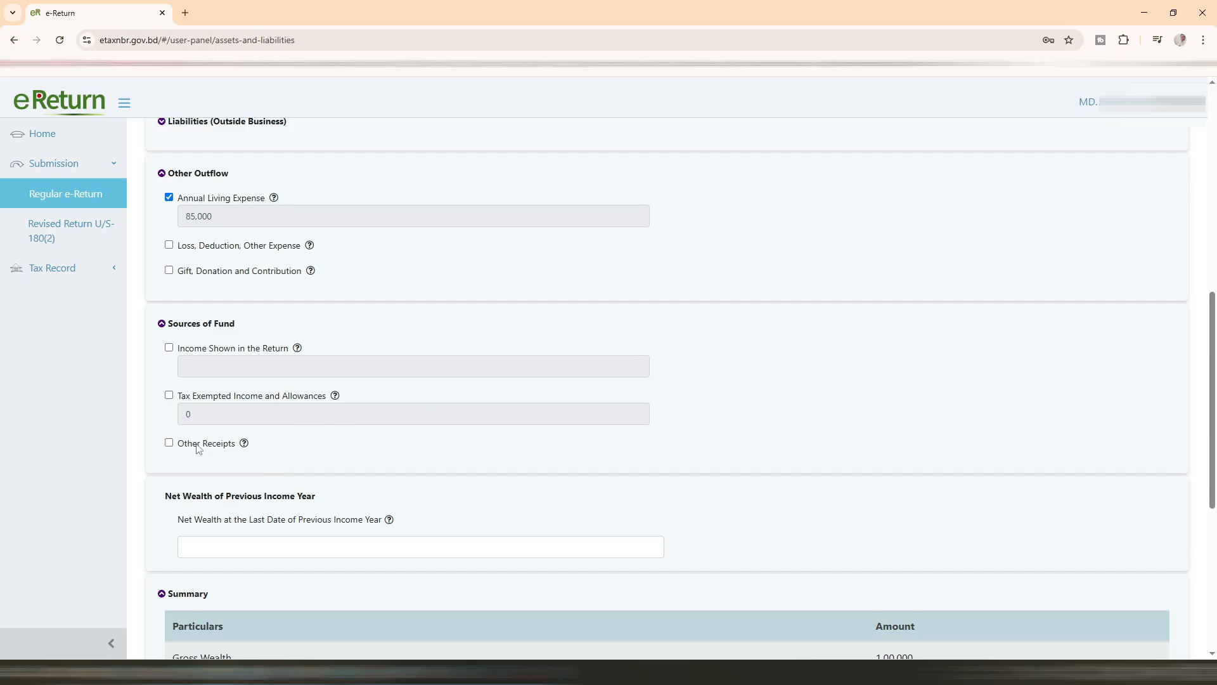
pyautogui.click(169, 443)
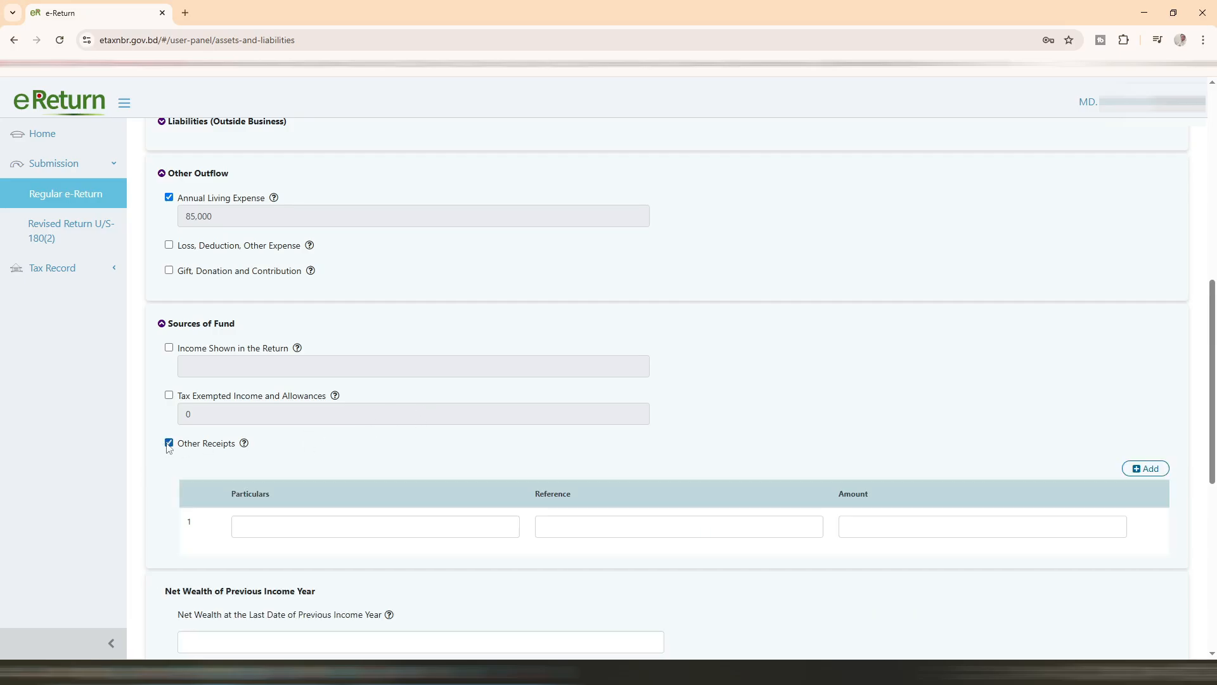
pyautogui.click(365, 530)
pyautogui.write('Past Life Savings')
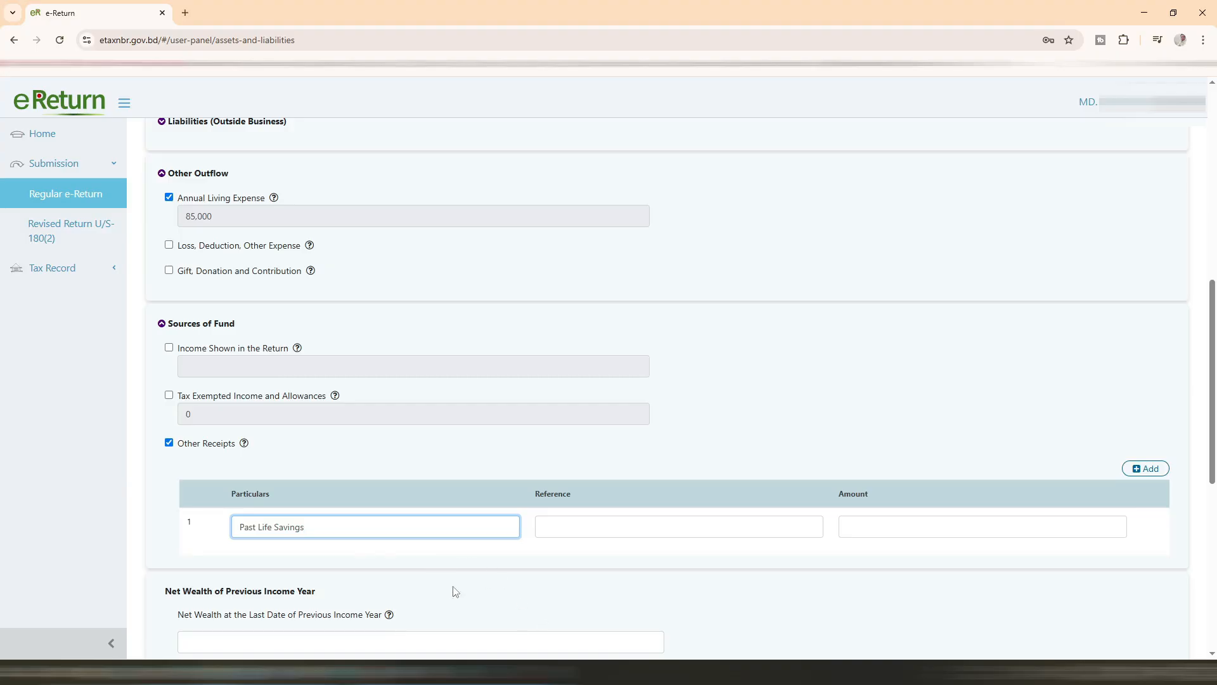
pyautogui.scroll(-6, 454, 557)
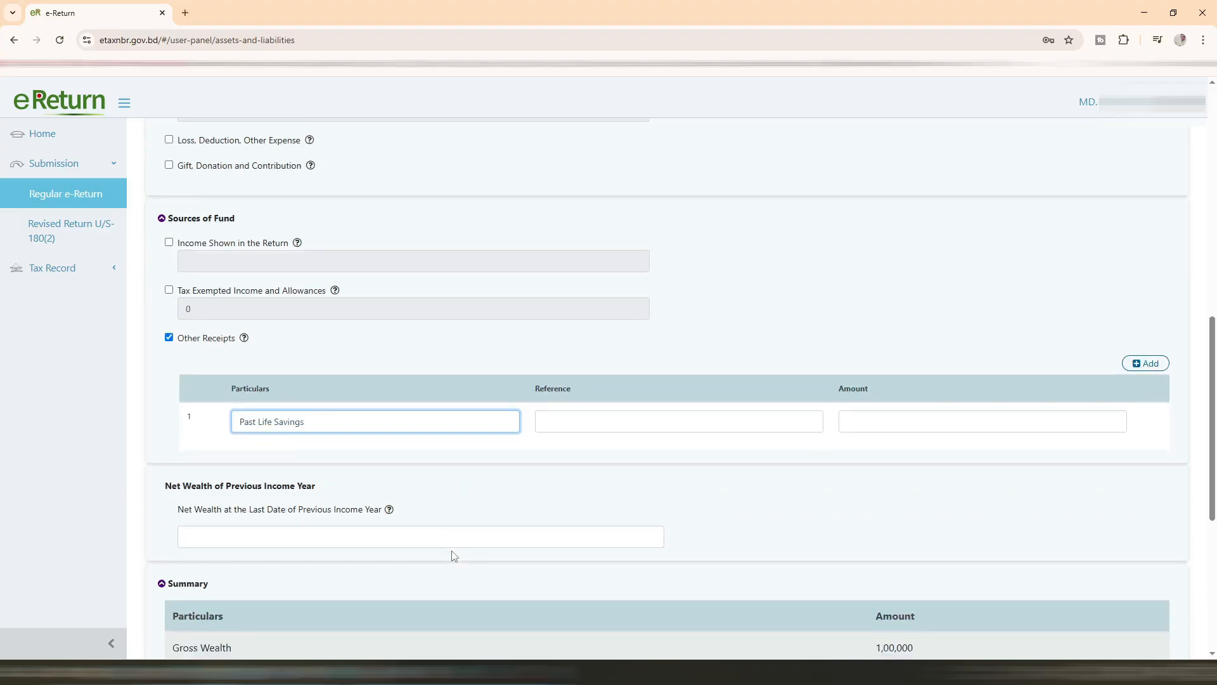
pyautogui.scroll(6, 454, 556)
pyautogui.scroll(-3, 453, 556)
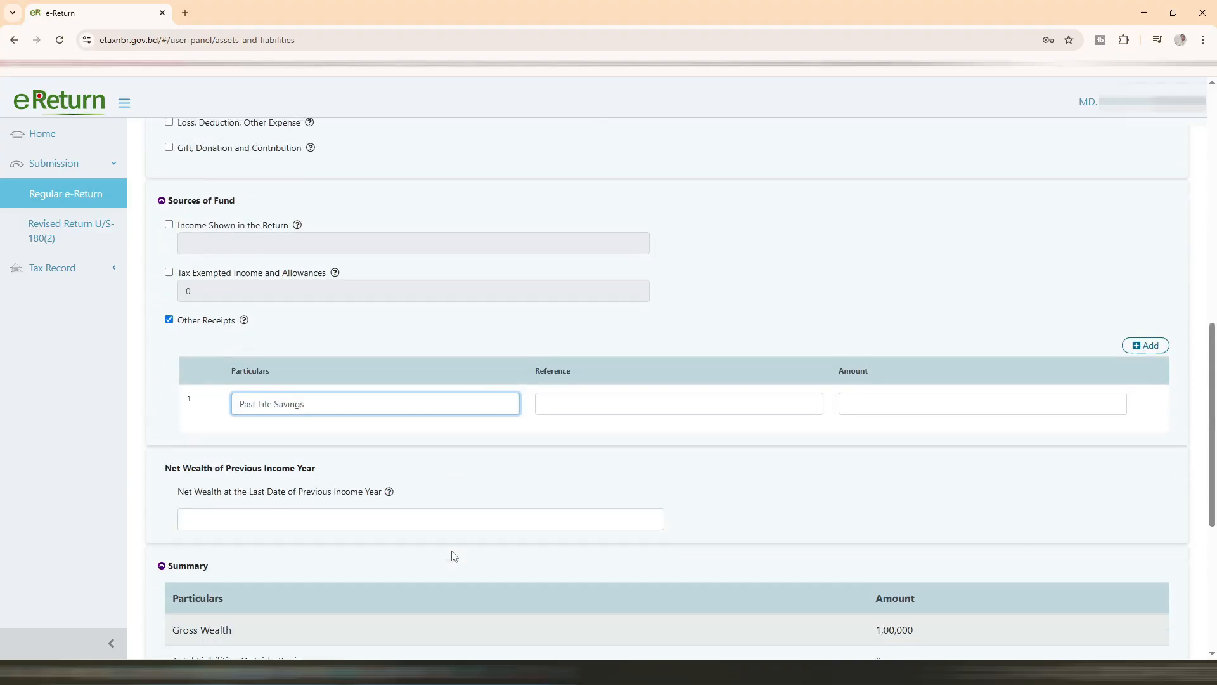
pyautogui.scroll(5, 454, 556)
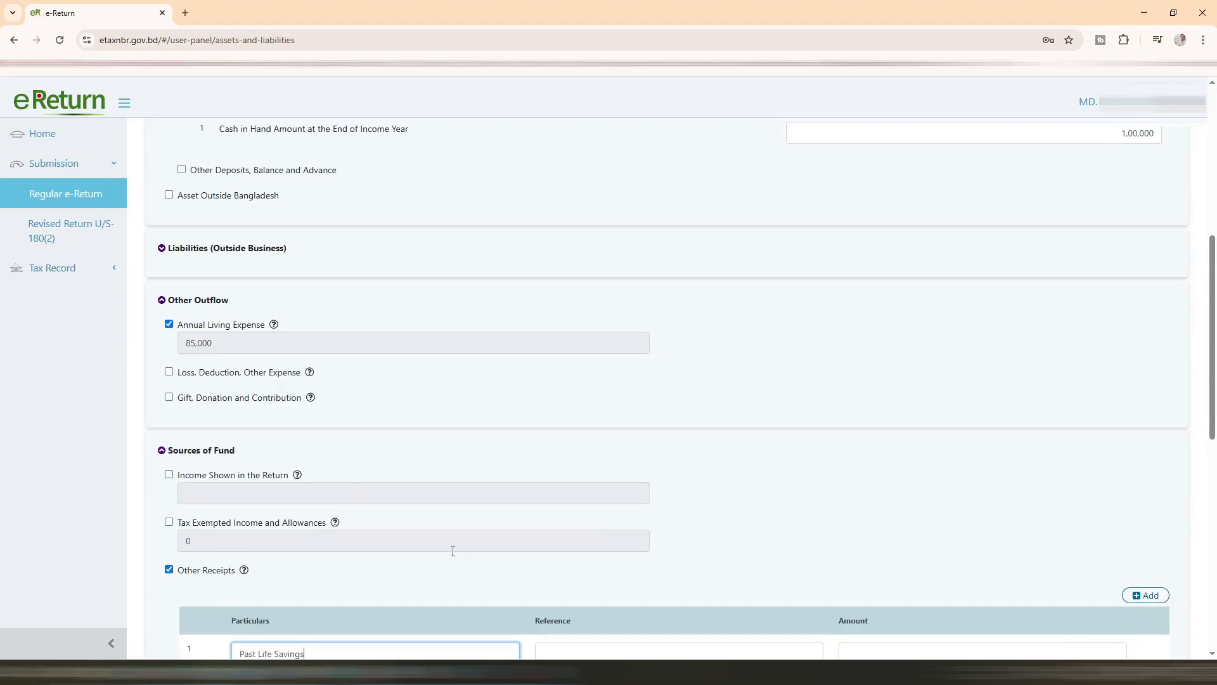
pyautogui.scroll(5, 454, 556)
pyautogui.scroll(-6, 454, 556)
pyautogui.scroll(-3, 452, 556)
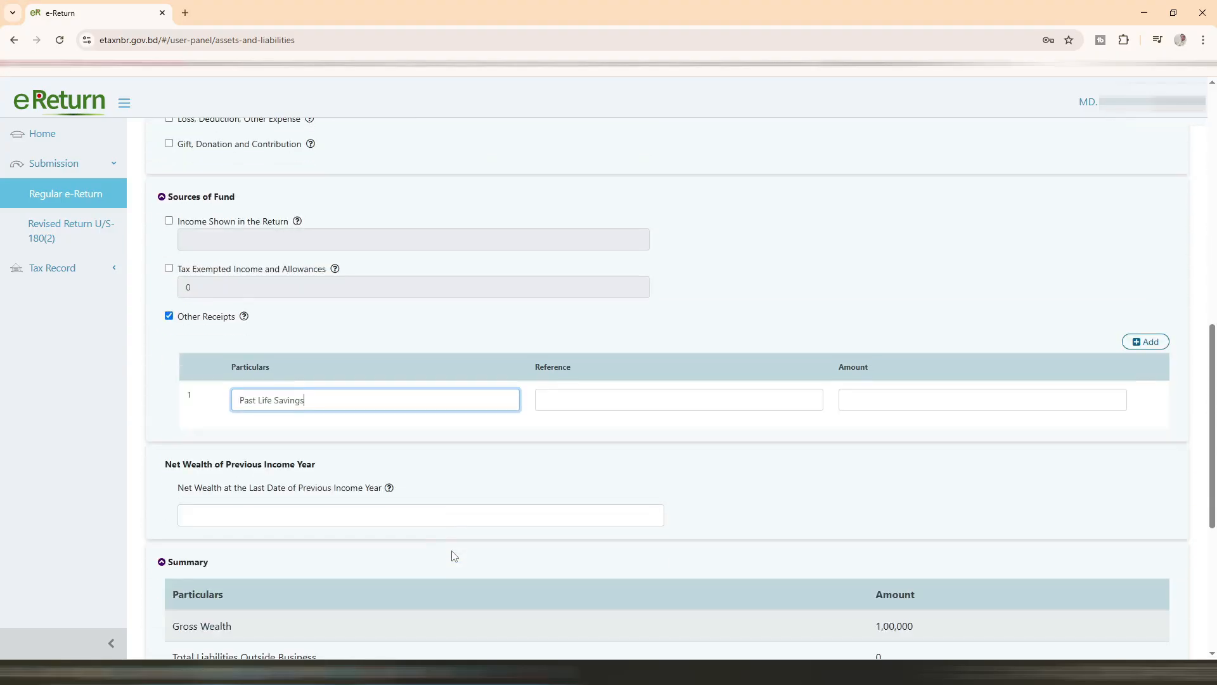
# Step: Complete the Past Life Savings receipt with reference nill and amount 1,00,000
pyautogui.click(628, 396)
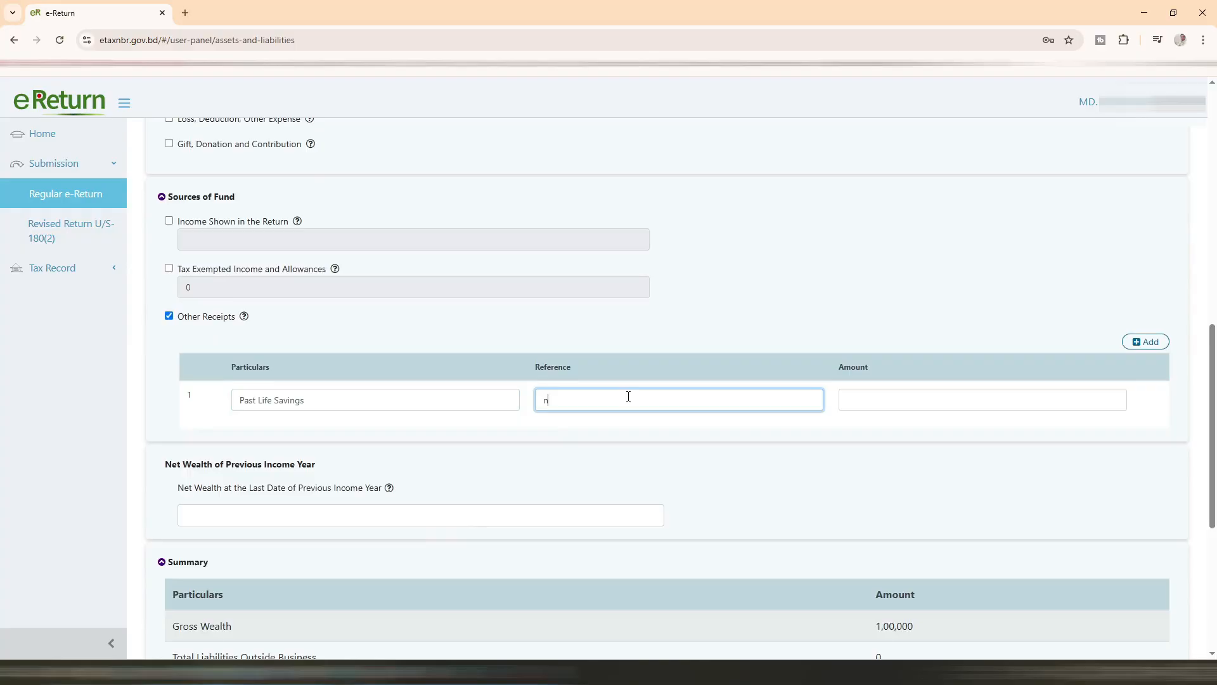
pyautogui.click(872, 394)
pyautogui.write('1,0000')
# Step: Add a second Other Receipts row for Gift From Father with reference nill and amount 85,000 to cover the Summary's Difference
pyautogui.scroll(-5, 790, 507)
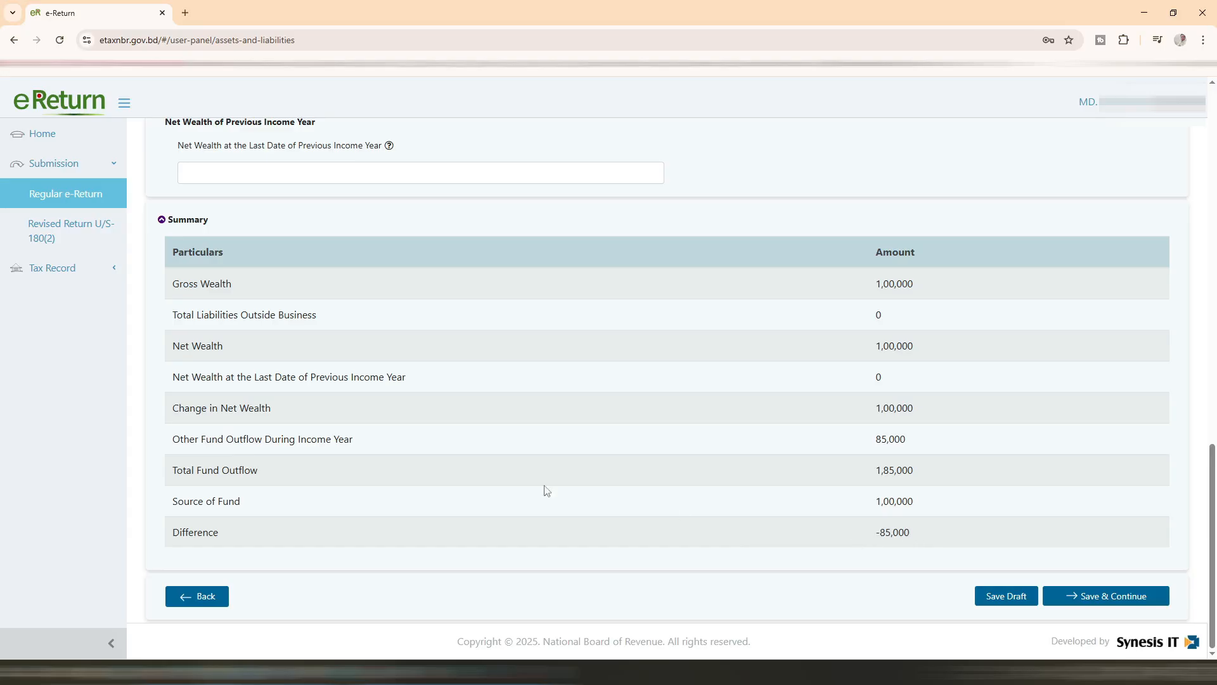
pyautogui.scroll(7, 469, 436)
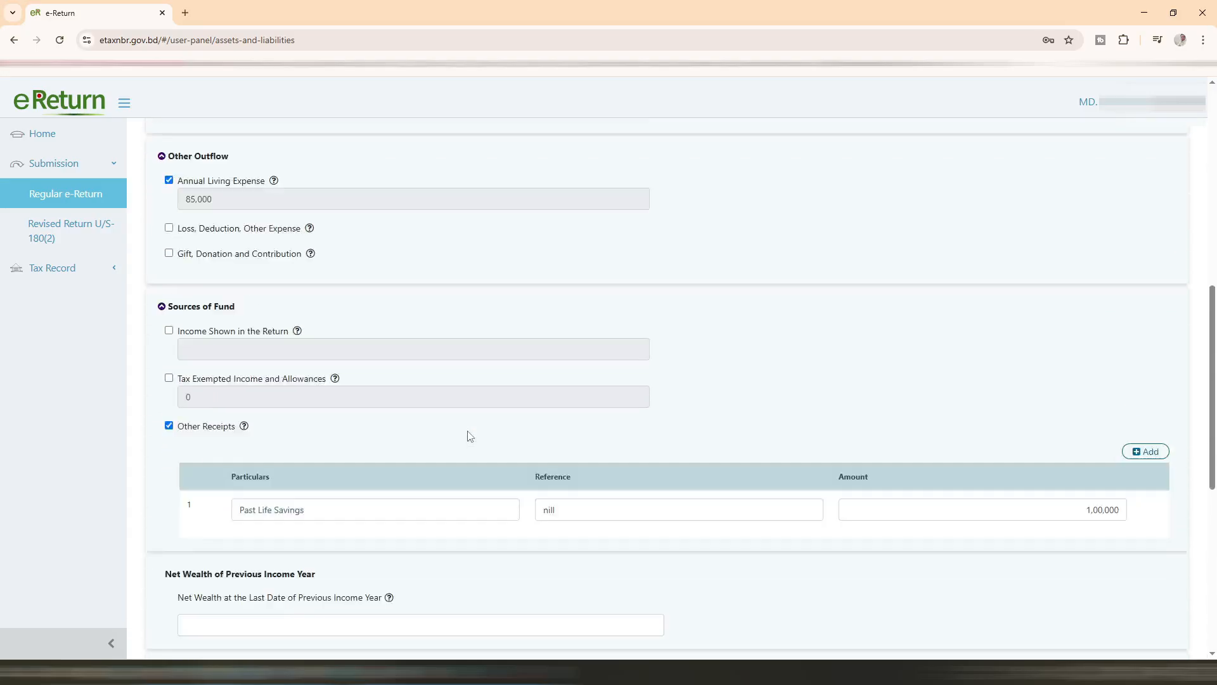
pyautogui.scroll(-7, 469, 436)
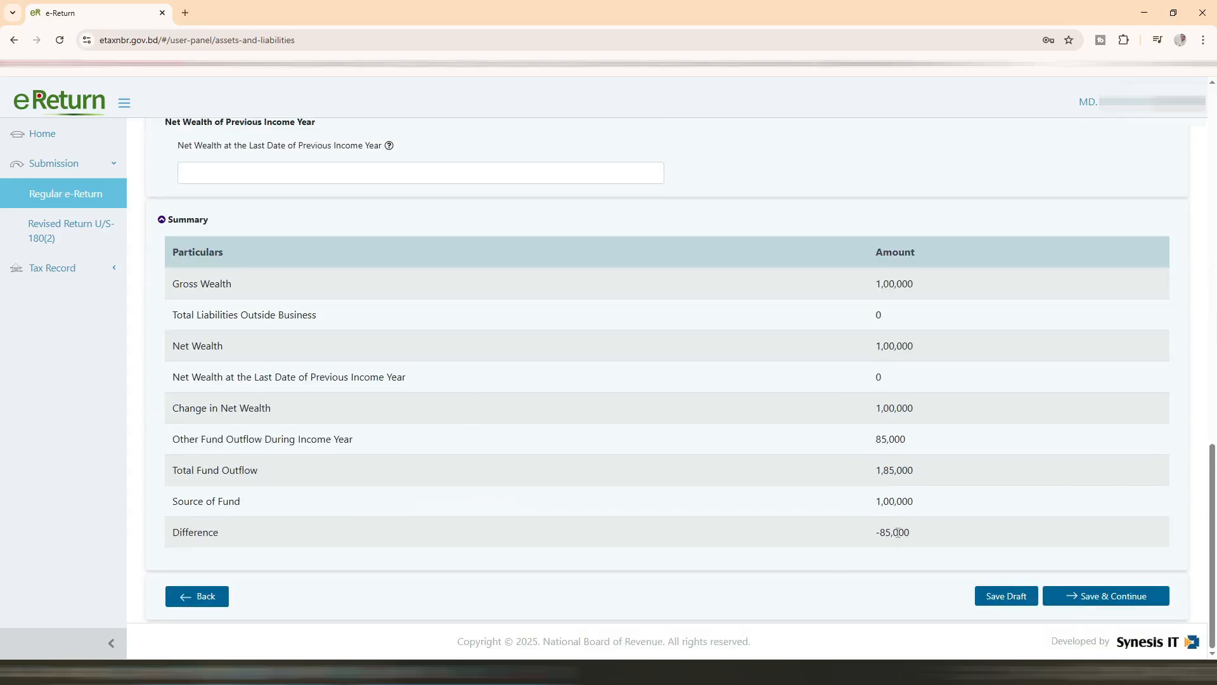
pyautogui.moveTo(869, 543); pyautogui.dragTo(914, 531)
pyautogui.scroll(3, 871, 532)
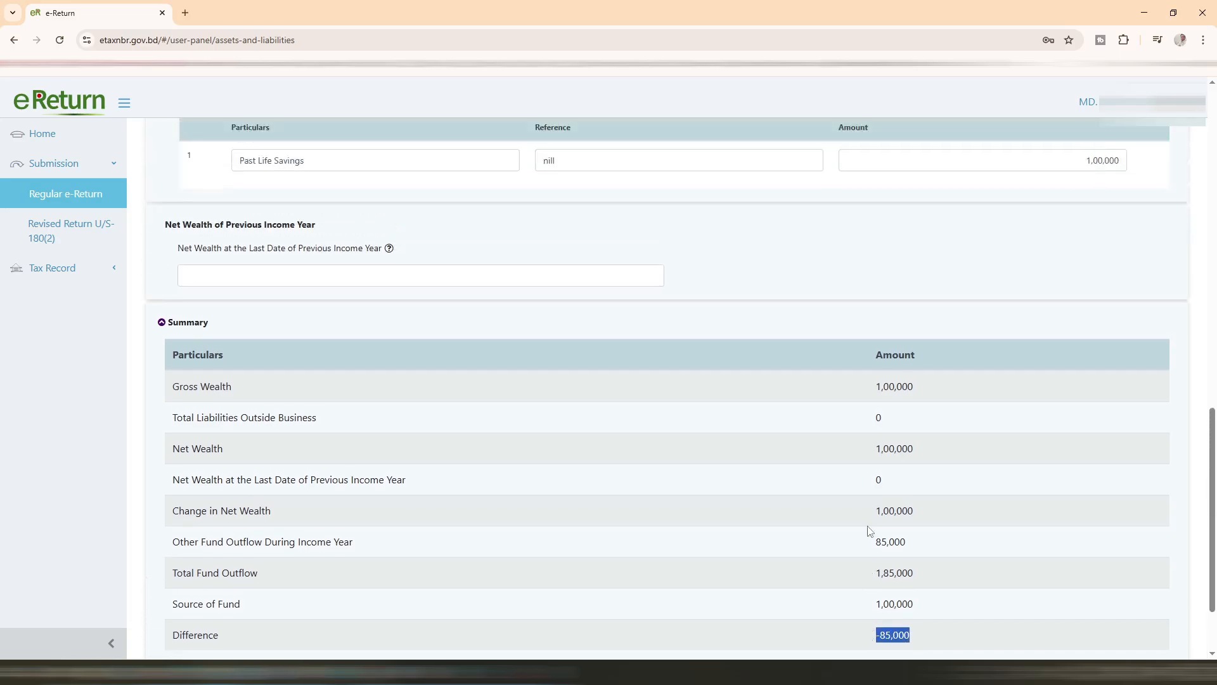
pyautogui.scroll(-3, 648, 526)
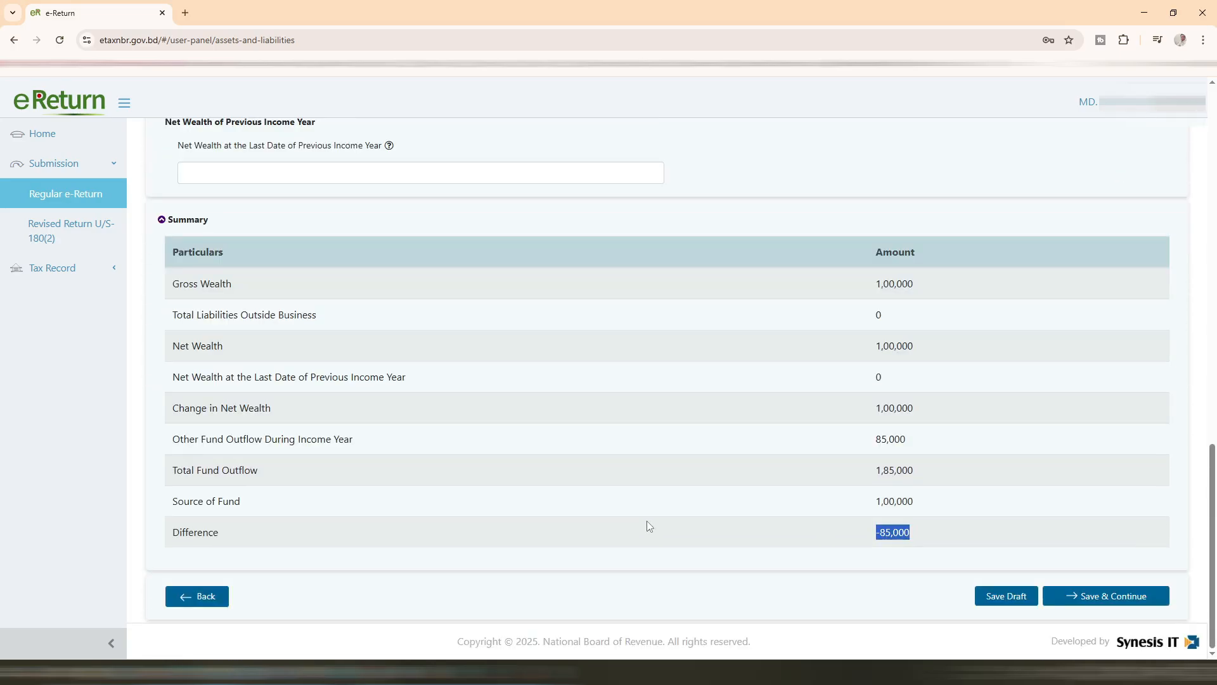
pyautogui.scroll(5, 648, 526)
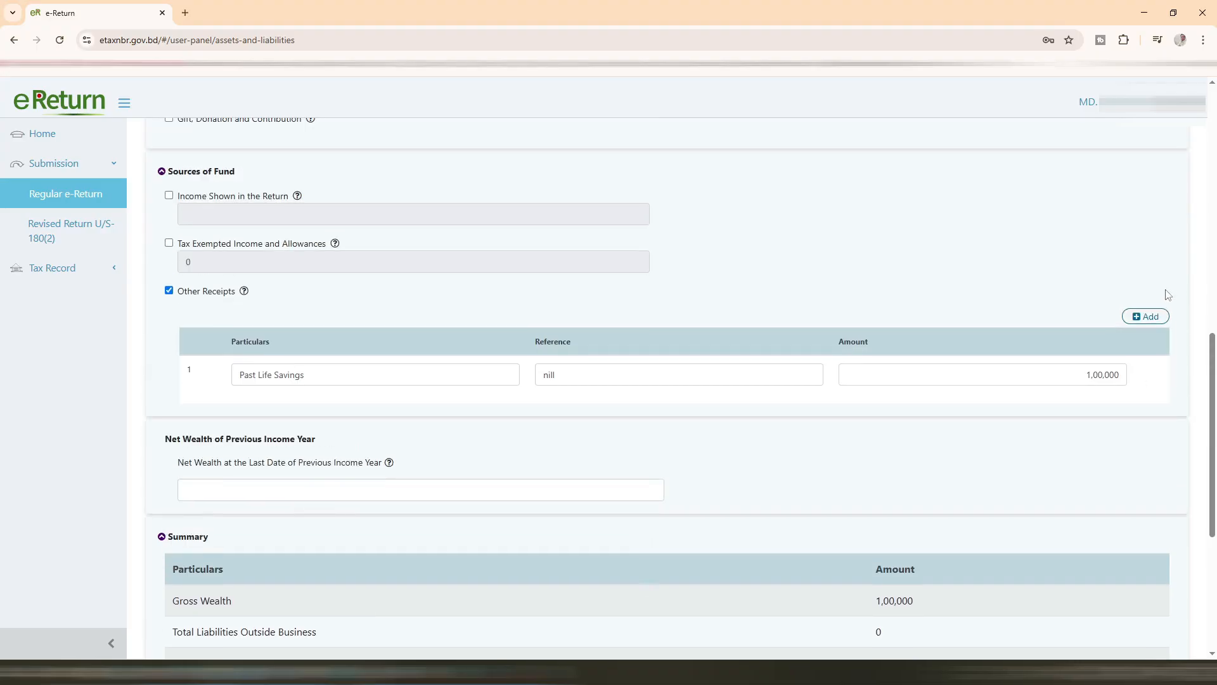
pyautogui.click(1145, 316)
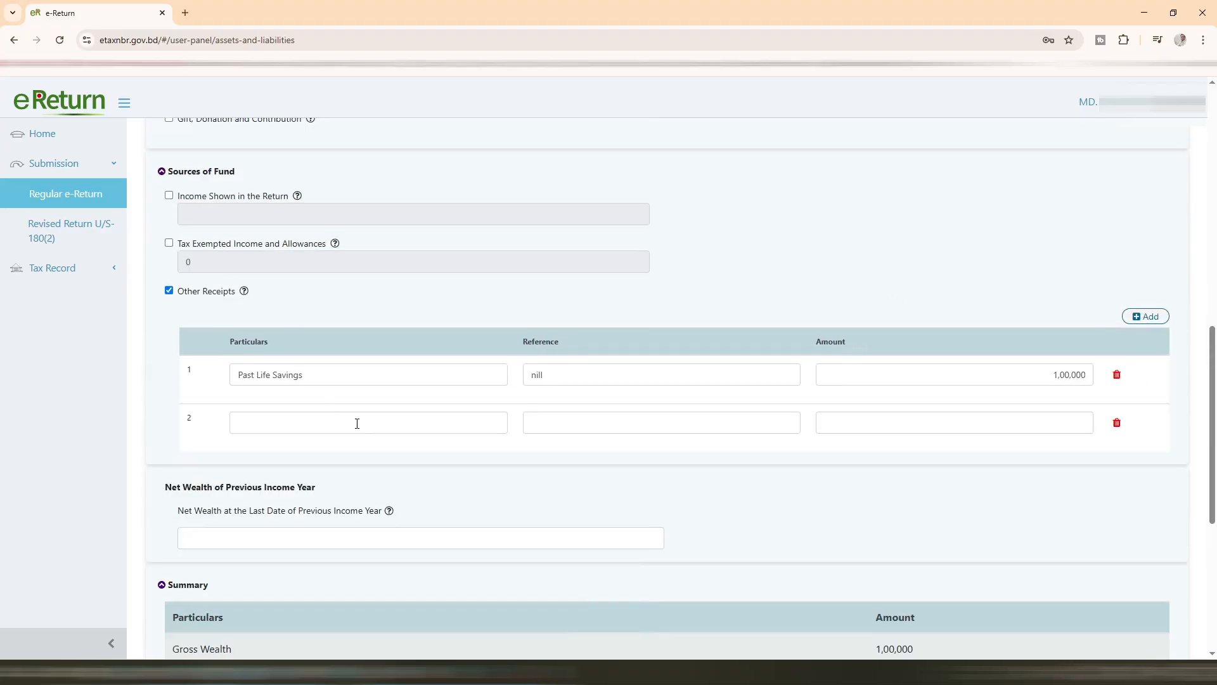
pyautogui.click(268, 426)
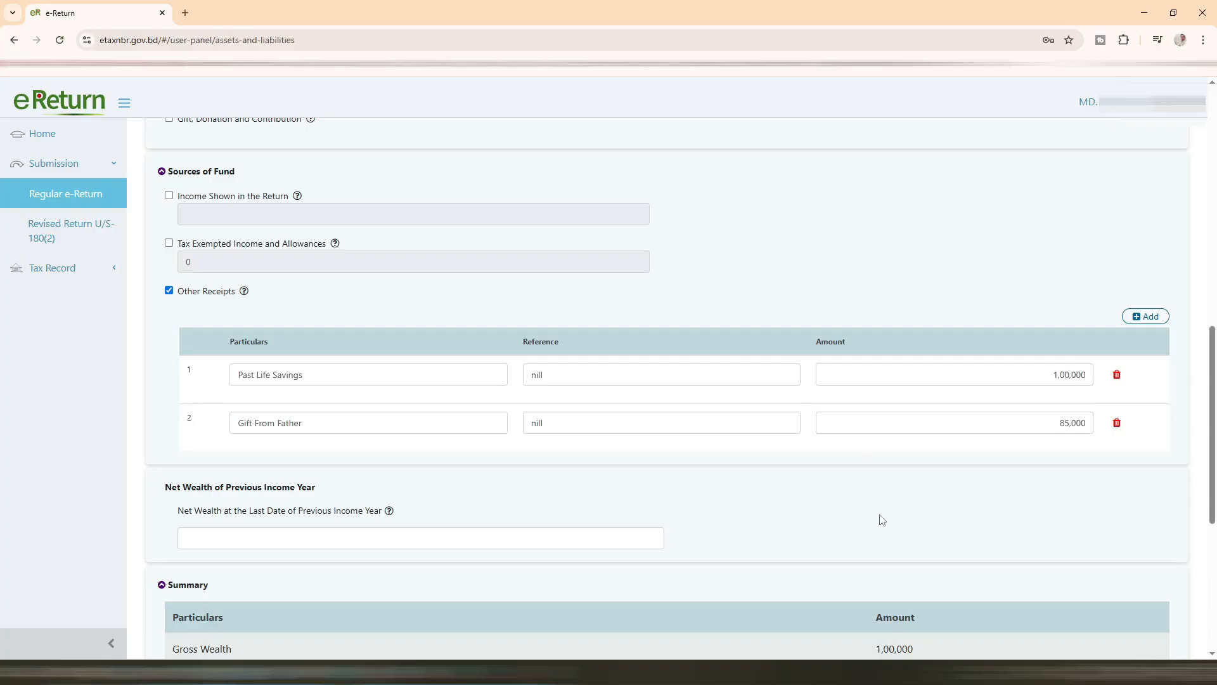
# Step: Check the Summary's Source of Fund and Difference against the two Other Receipts entries
pyautogui.scroll(-5, 877, 525)
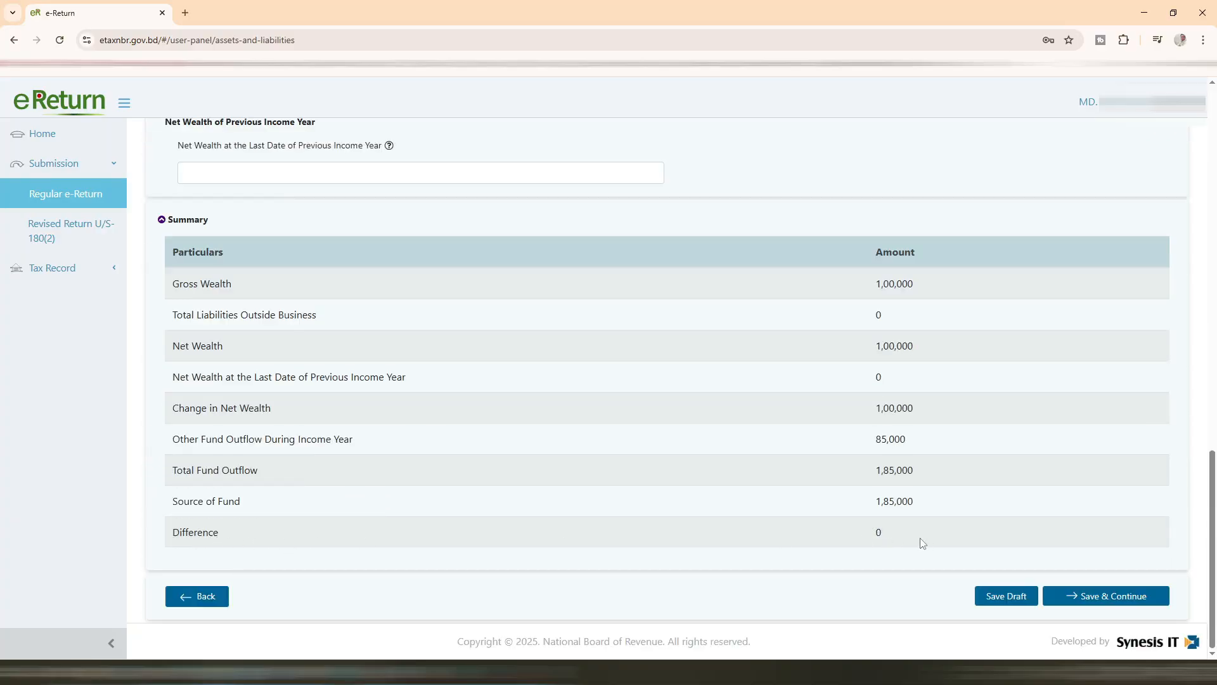
pyautogui.scroll(4, 821, 579)
pyautogui.scroll(5, 821, 578)
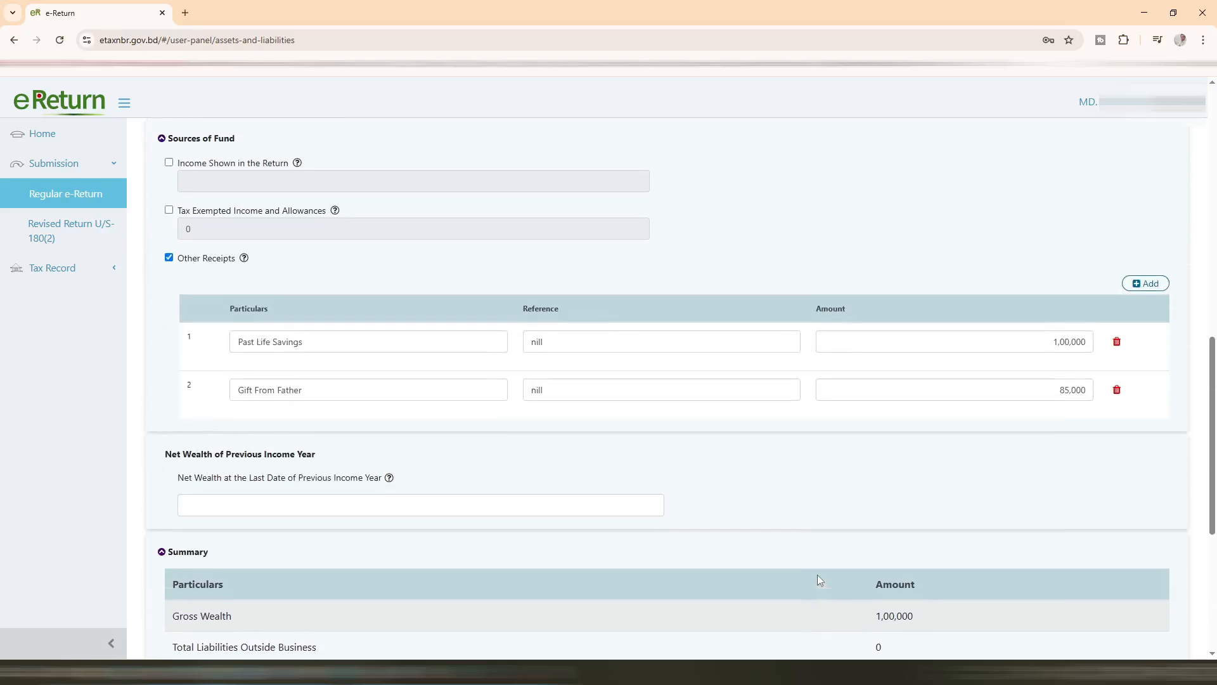
pyautogui.scroll(1, 818, 574)
pyautogui.scroll(-4, 819, 575)
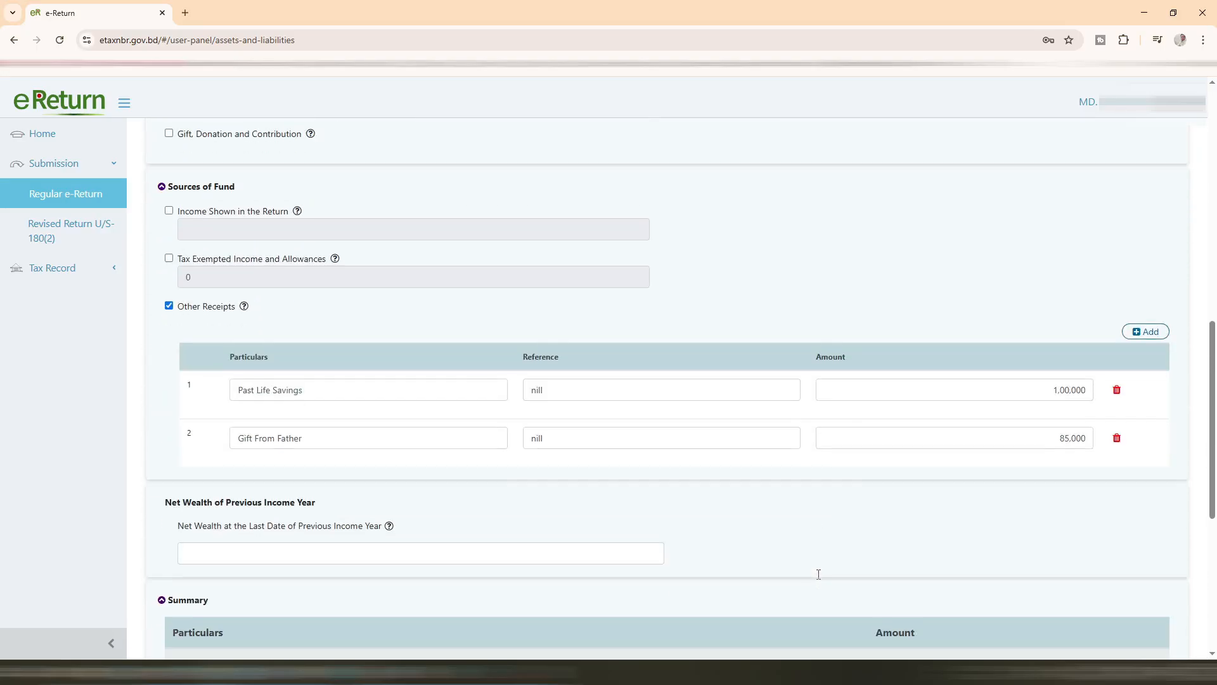
pyautogui.scroll(3, 648, 506)
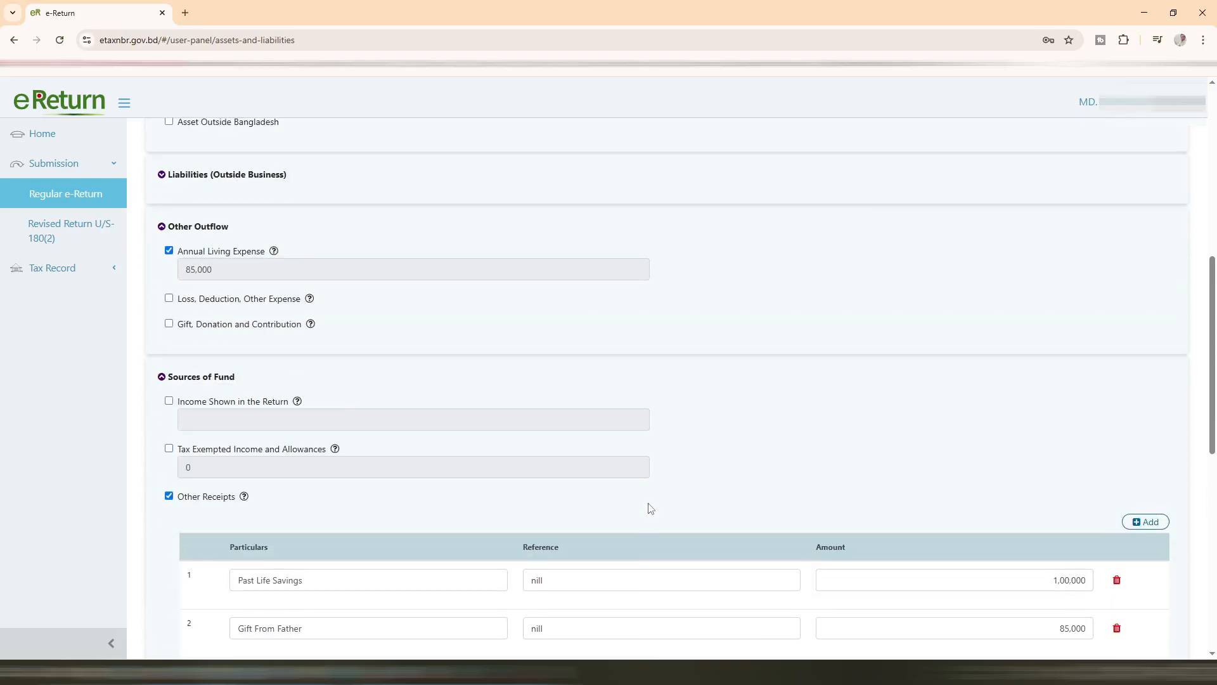
# Step: Review the Cash in Hand amount under Assets and the Annual Living Expense under Other Outflow
pyautogui.scroll(8, 647, 507)
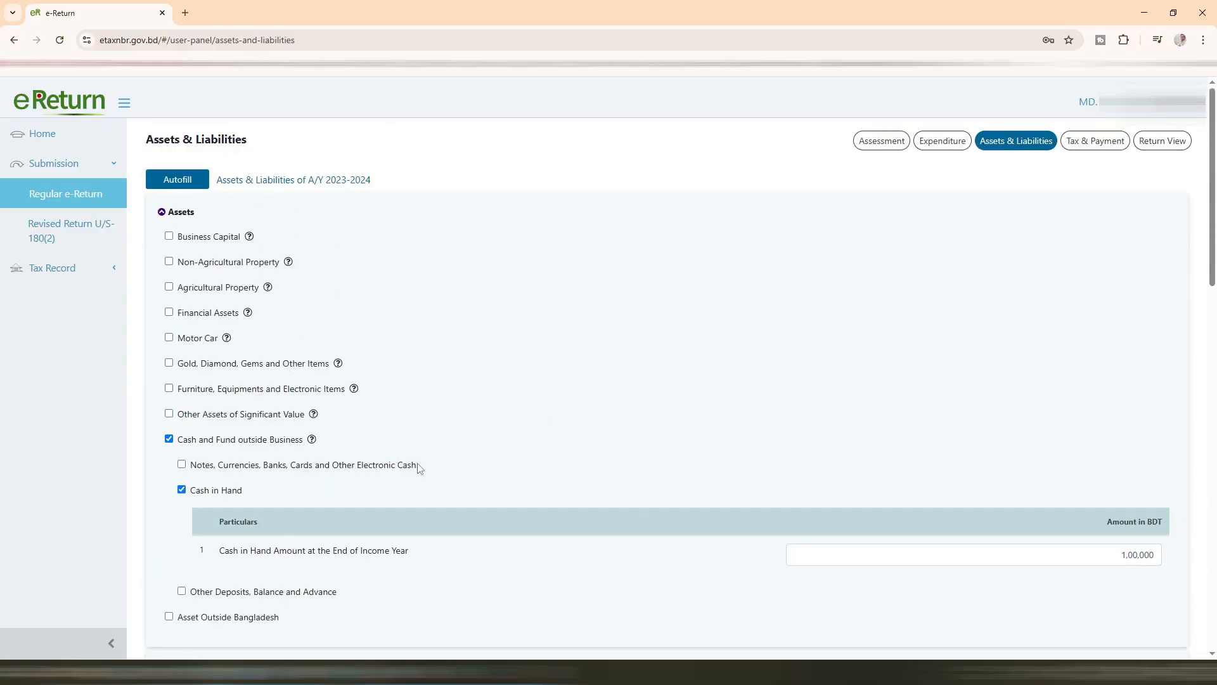
pyautogui.scroll(-3, 418, 468)
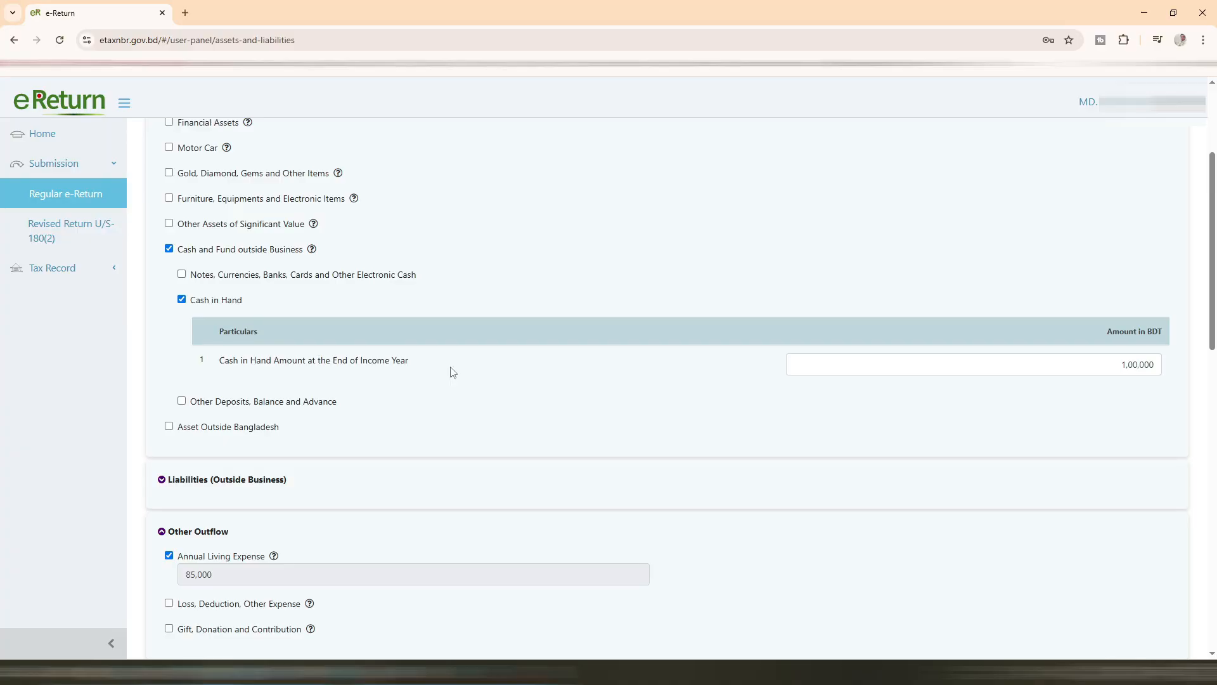
pyautogui.scroll(-1, 453, 372)
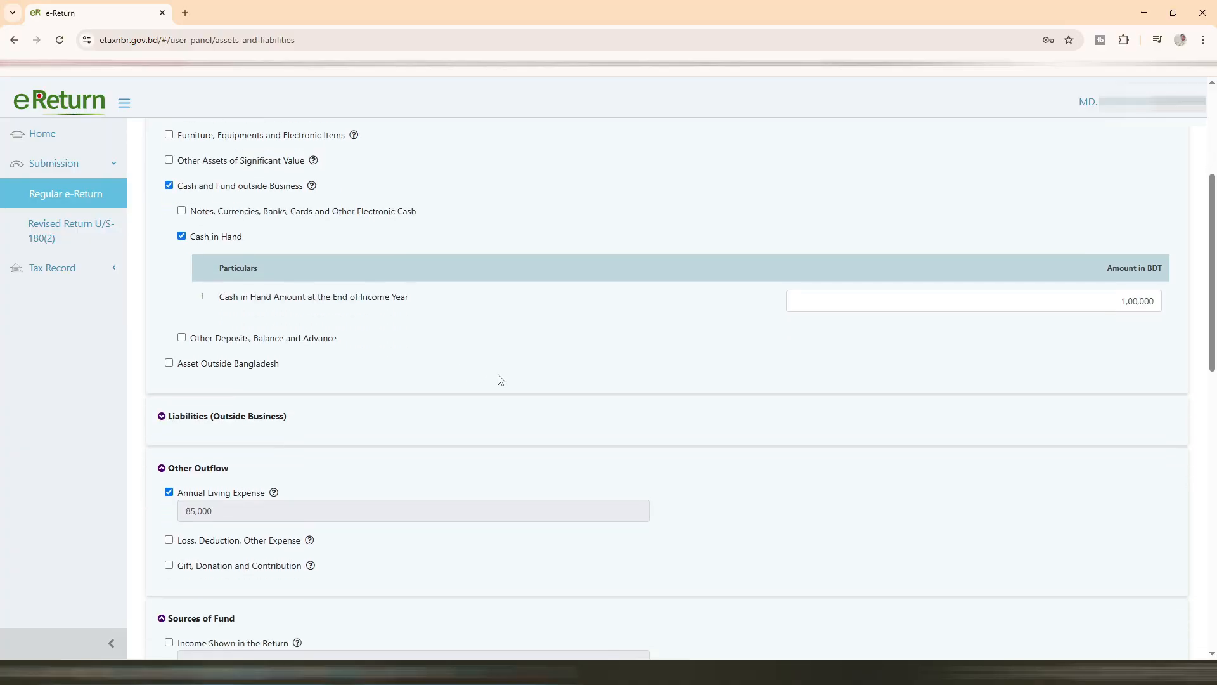
pyautogui.moveTo(1103, 301); pyautogui.dragTo(1159, 303)
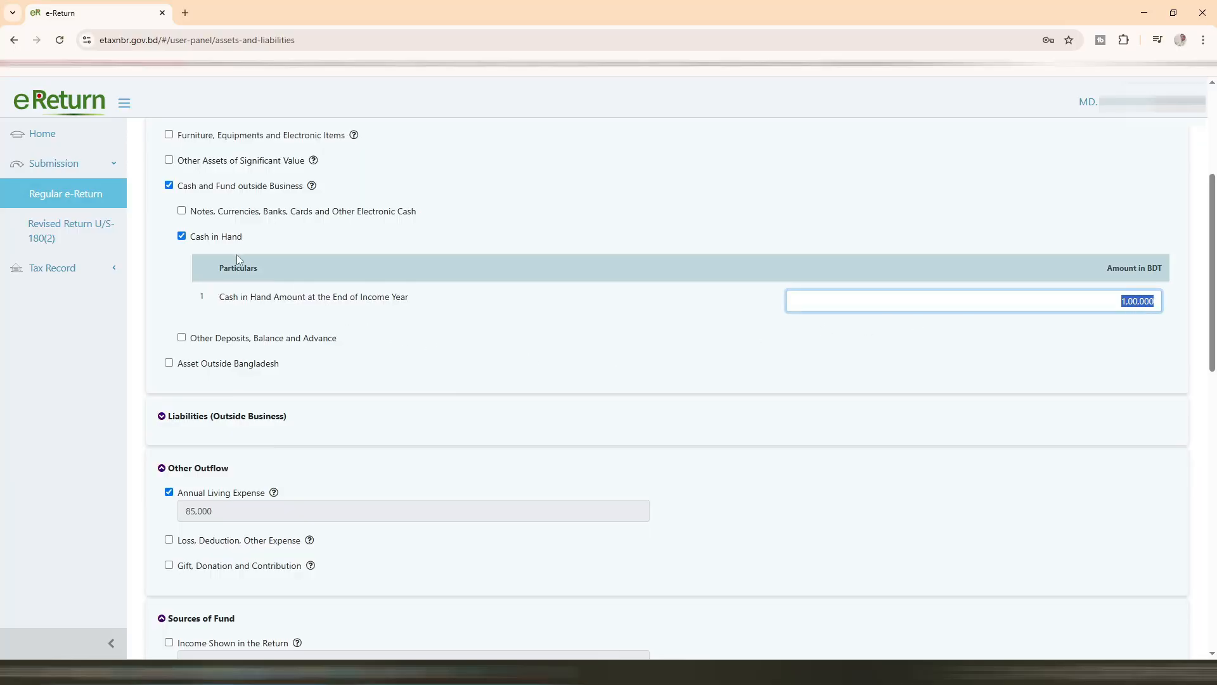
pyautogui.click(903, 352)
pyautogui.scroll(-5, 1059, 331)
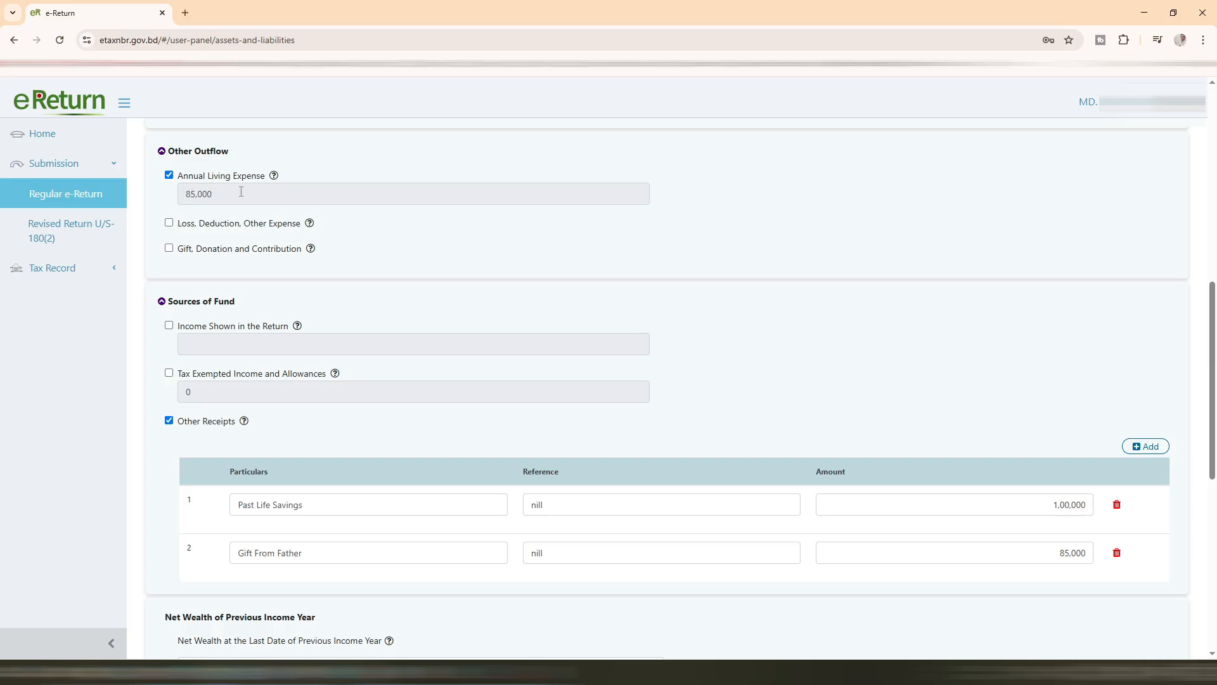
pyautogui.moveTo(239, 192); pyautogui.dragTo(184, 194)
pyautogui.click(384, 236)
# Step: Examine the Past Life Savings entry and its amount under Other Receipts
pyautogui.scroll(-8, 452, 274)
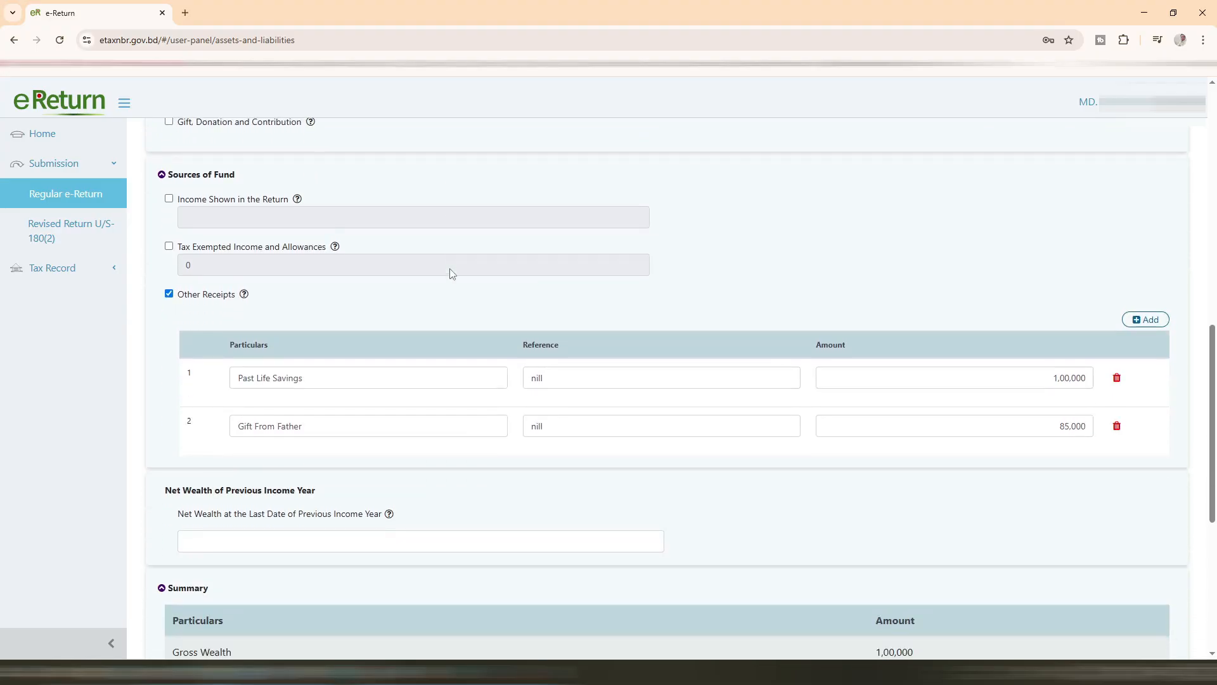
pyautogui.scroll(3, 452, 274)
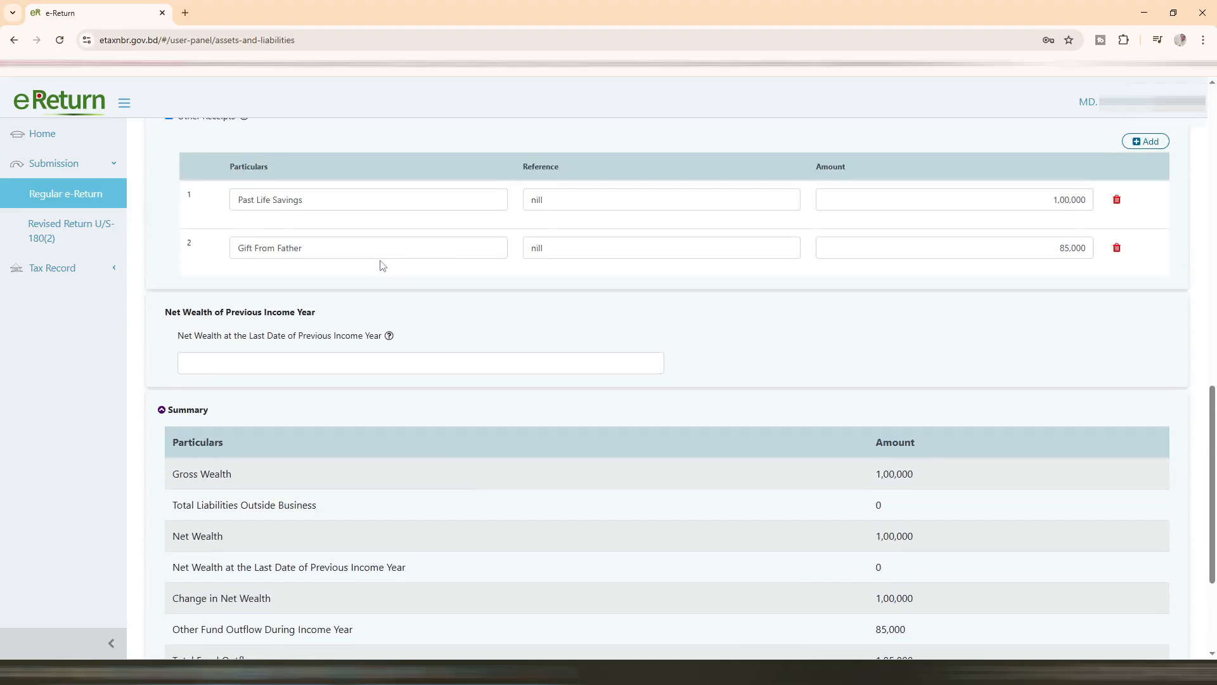
pyautogui.scroll(1, 383, 266)
pyautogui.moveTo(243, 263); pyautogui.dragTo(300, 263)
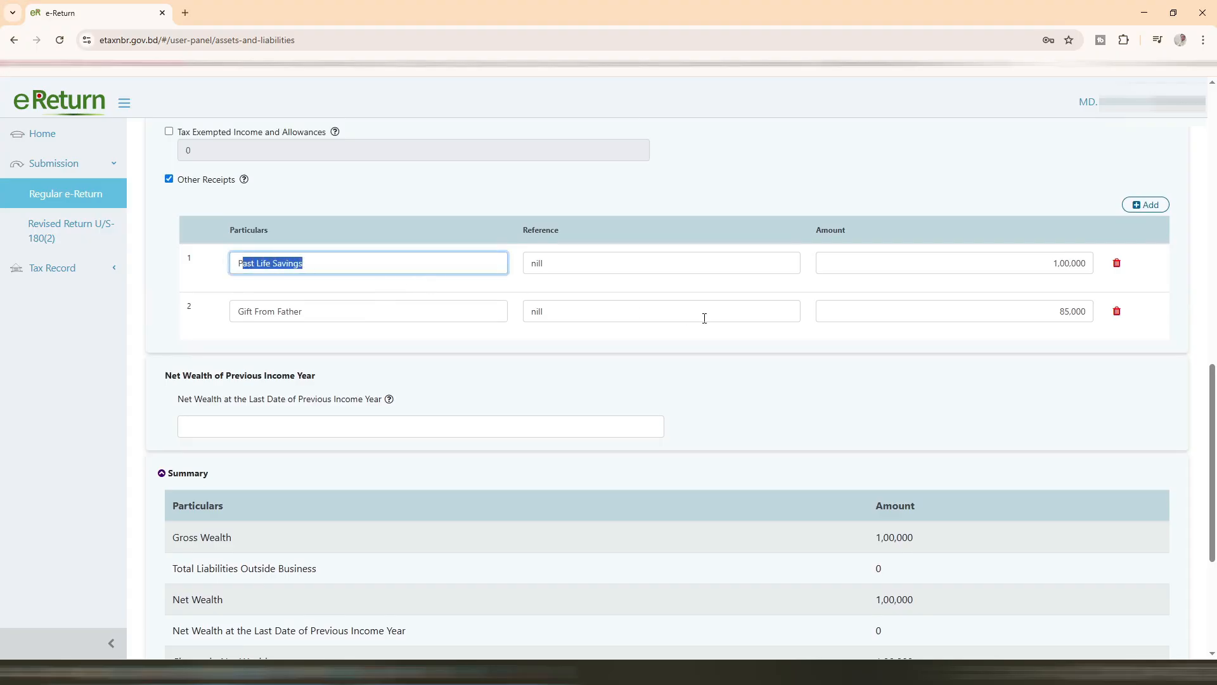
pyautogui.click(1058, 264)
pyautogui.moveTo(1046, 264); pyautogui.dragTo(1089, 261)
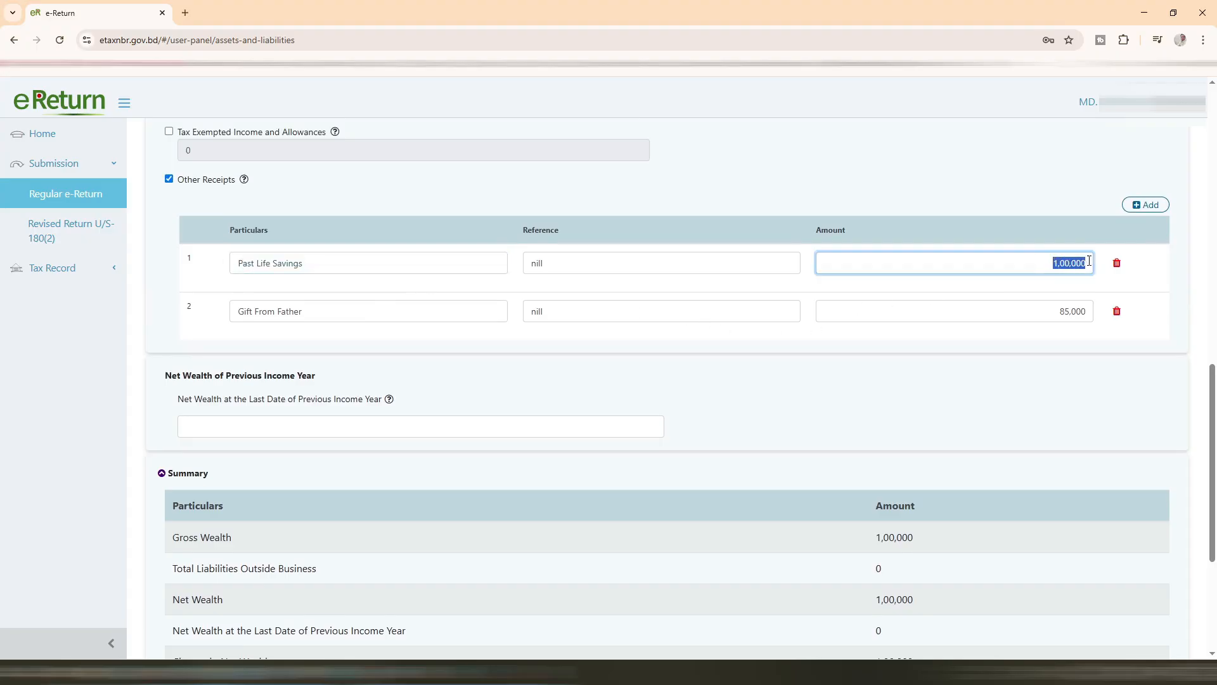
pyautogui.click(1032, 266)
# Step: Change the reference of both the Past Life Savings and Gift From Father receipts to Nill
pyautogui.click(537, 265)
pyautogui.write('N')
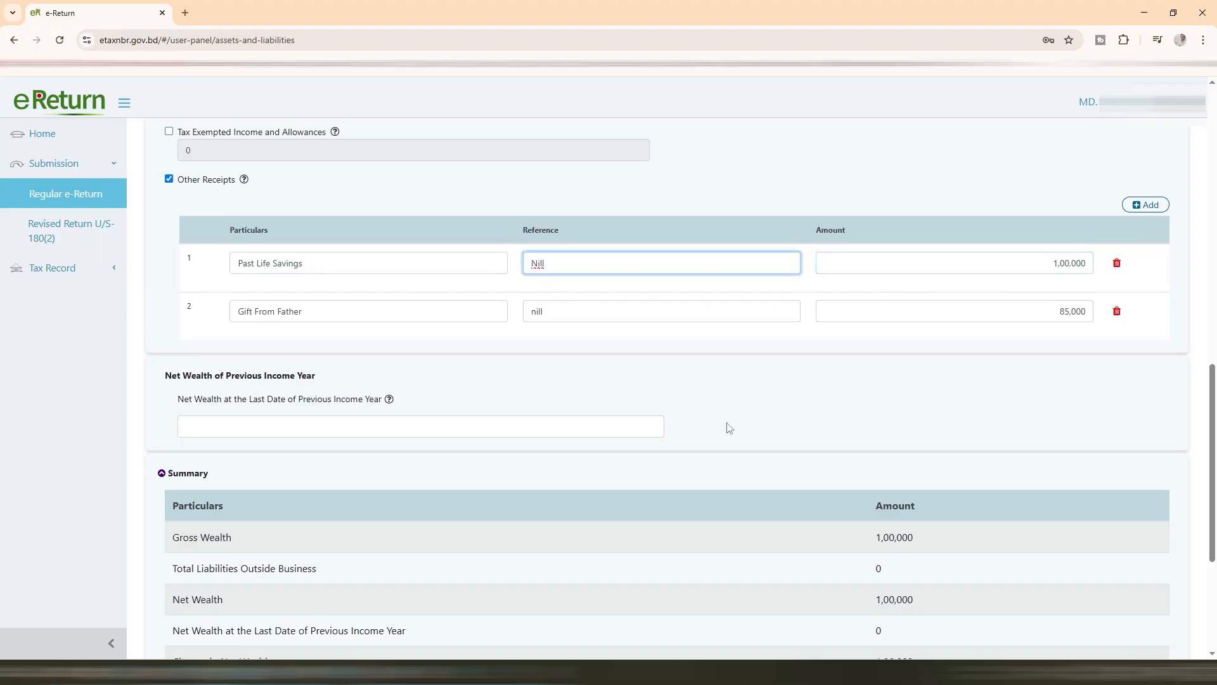
pyautogui.click(537, 310)
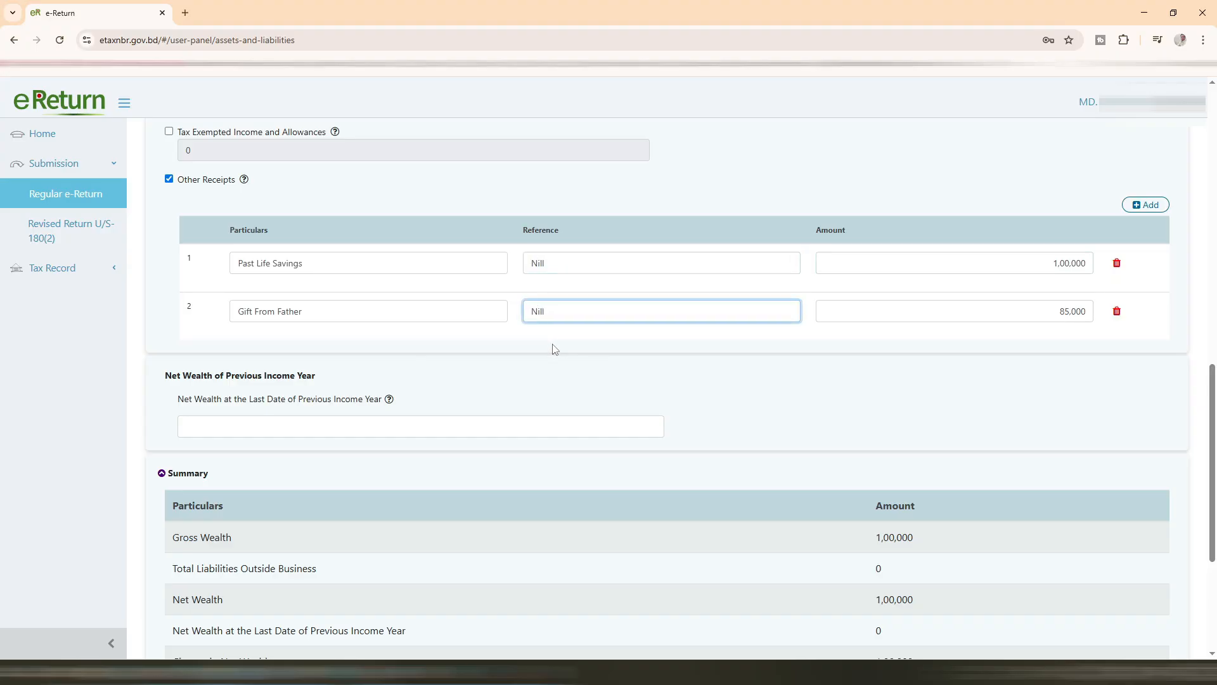
pyautogui.click(668, 365)
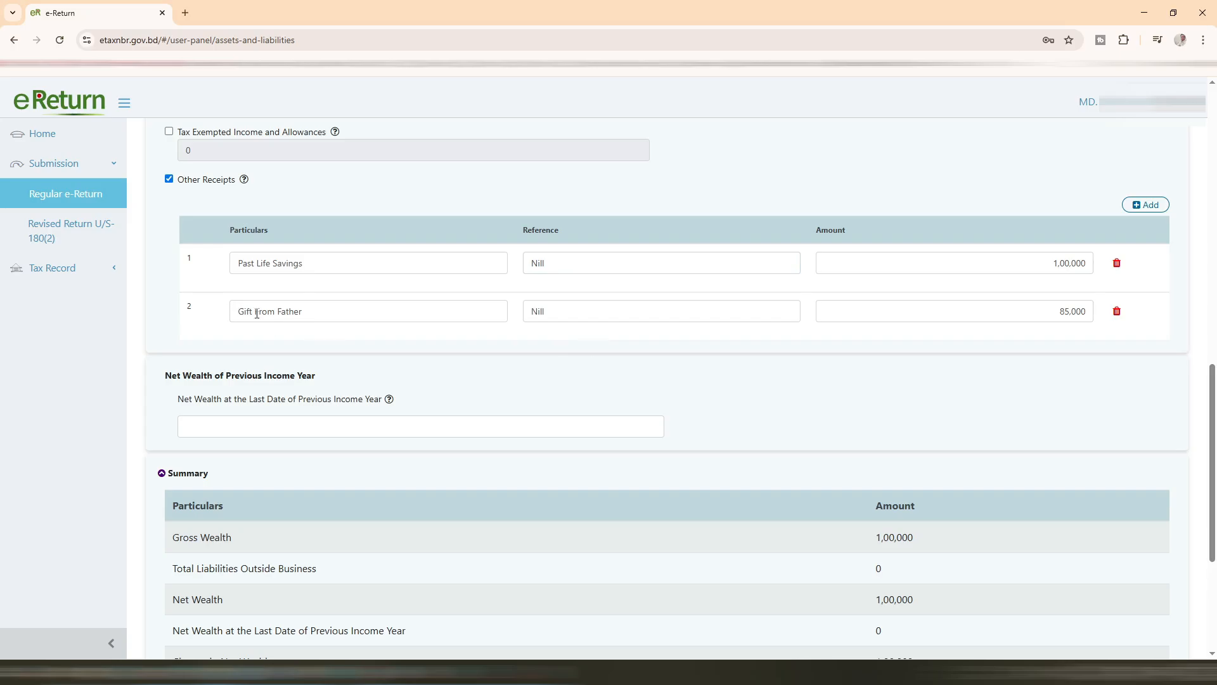
# Step: Save the Assets & Liabilities section and continue to Tax & Payment to view the particulars of total income
pyautogui.scroll(-5, 1051, 380)
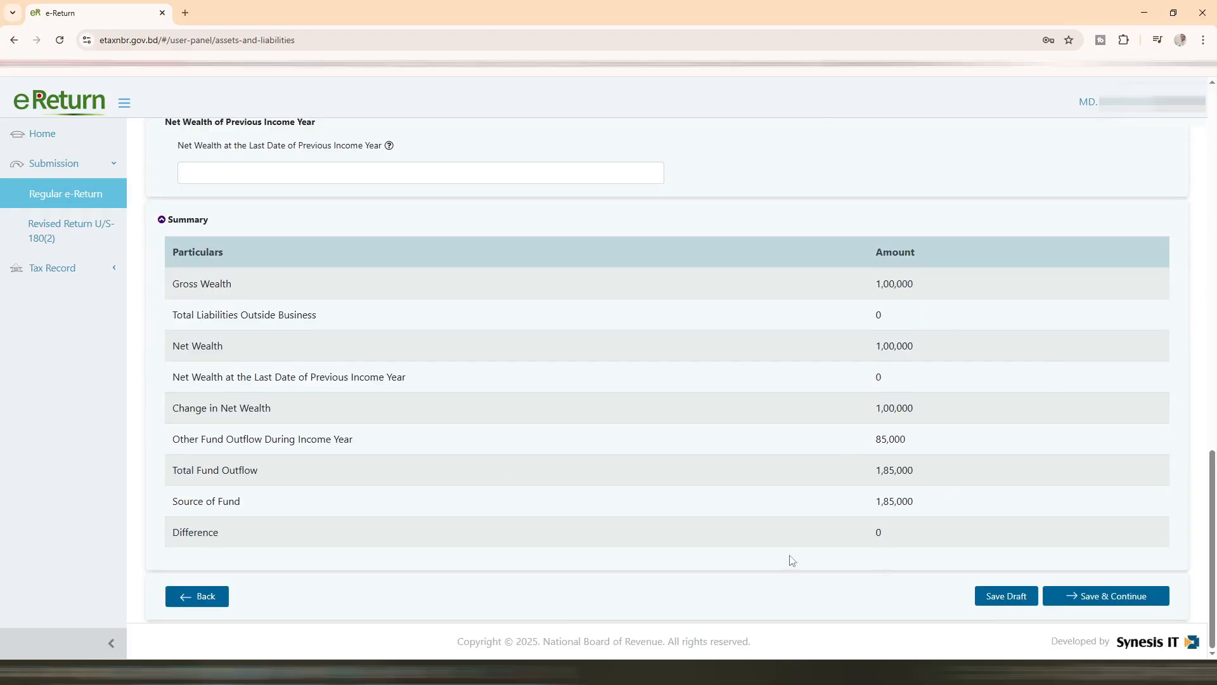
pyautogui.click(1109, 598)
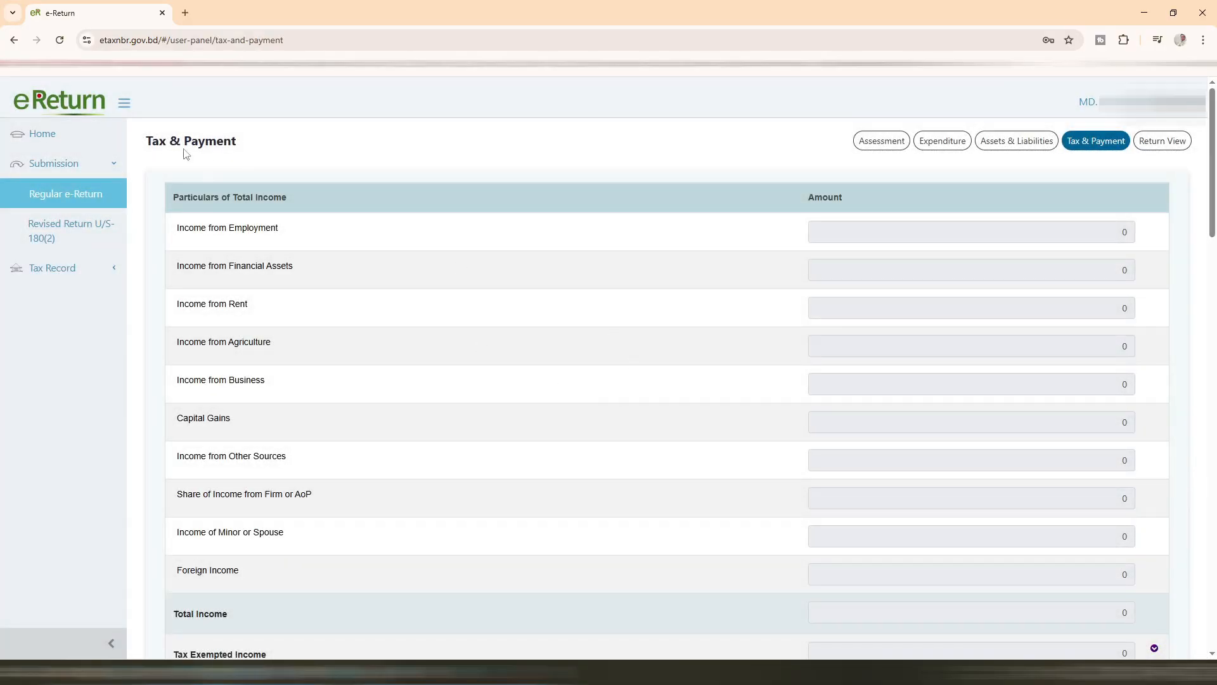
pyautogui.scroll(-4, 891, 359)
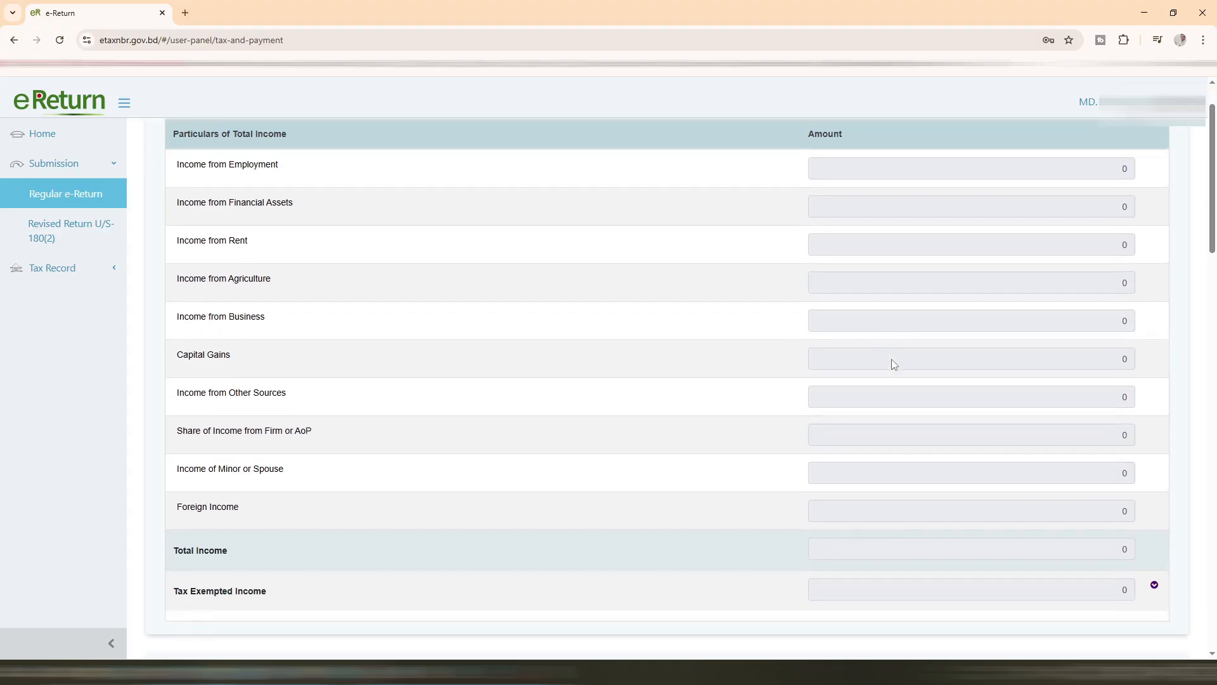
# Step: Answer No to having paid any source, advance or regular tax for the 2024-2025 assessment year, and proceed to the online return
pyautogui.scroll(-5, 893, 363)
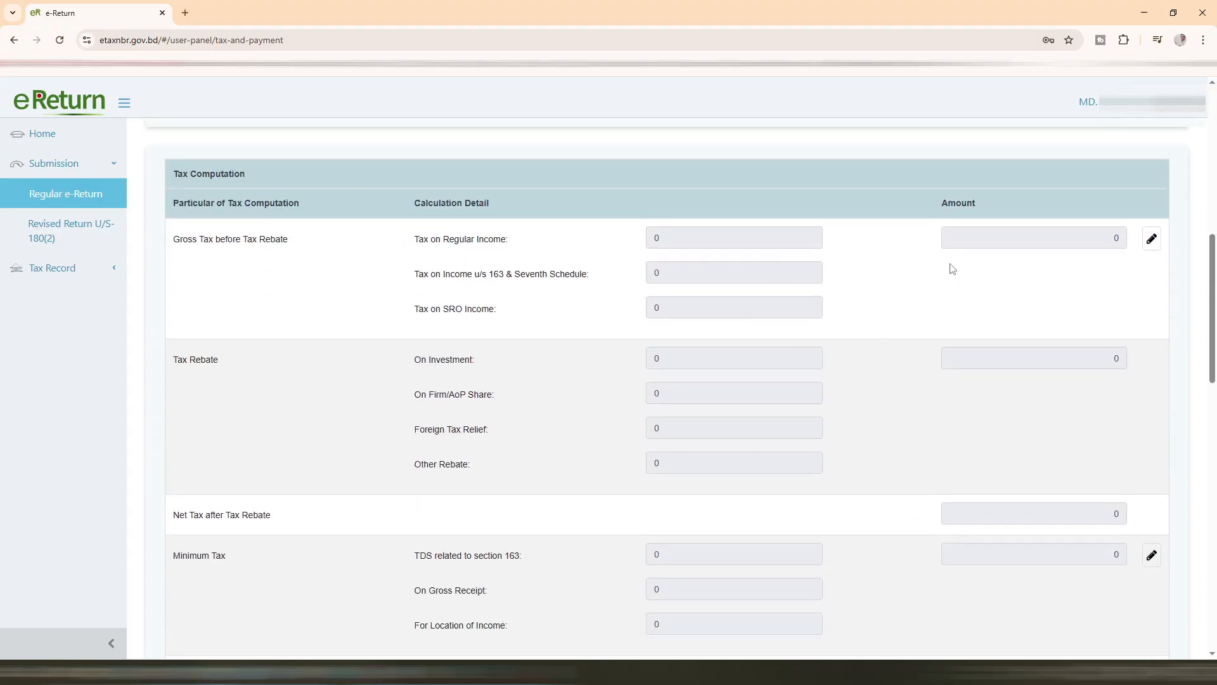
pyautogui.scroll(-8, 946, 270)
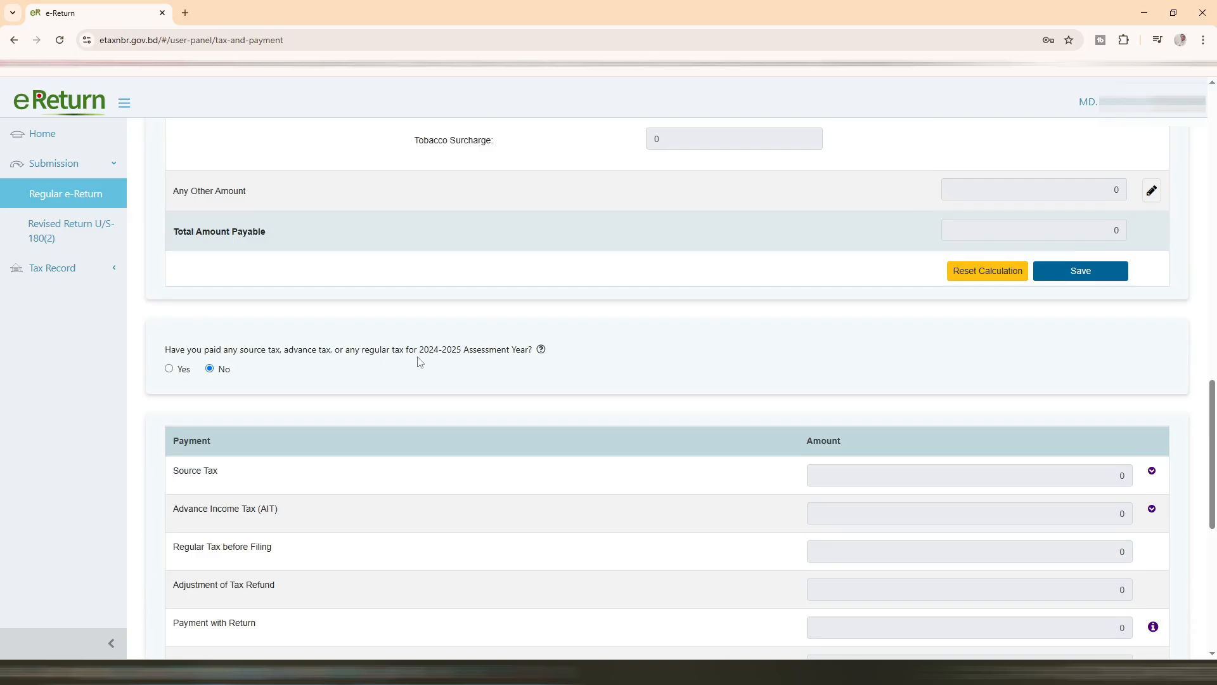
pyautogui.click(169, 369)
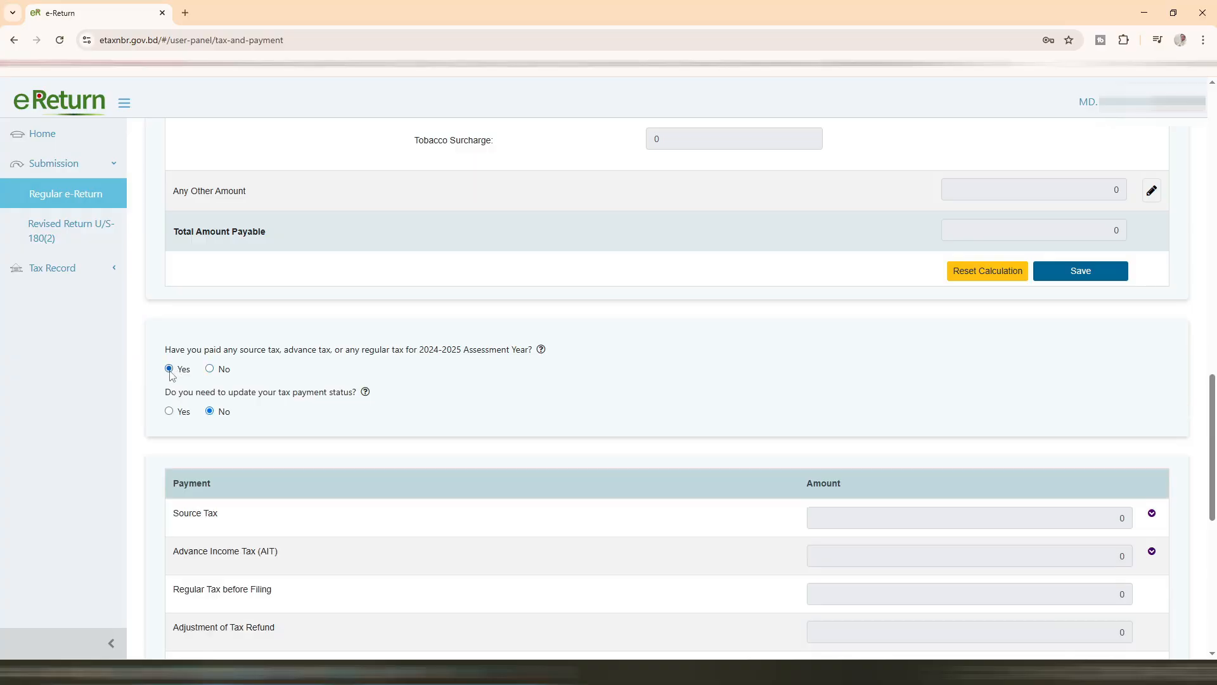
pyautogui.click(209, 368)
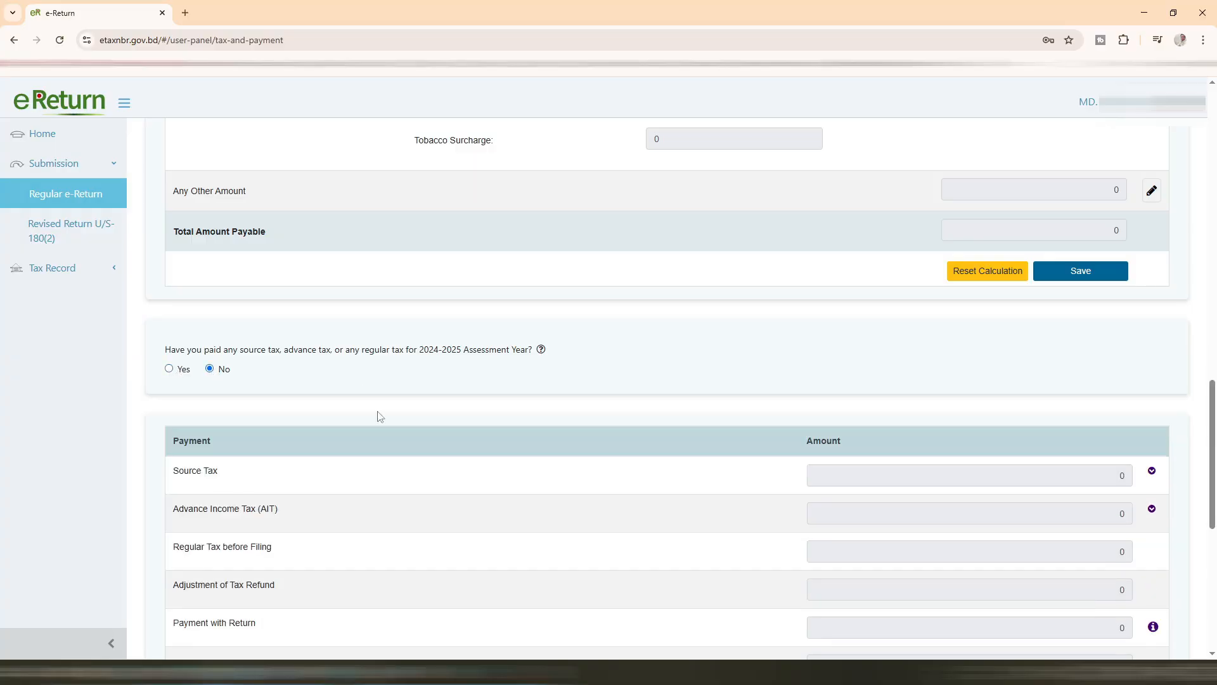
pyautogui.scroll(-1, 891, 494)
pyautogui.scroll(-3, 891, 494)
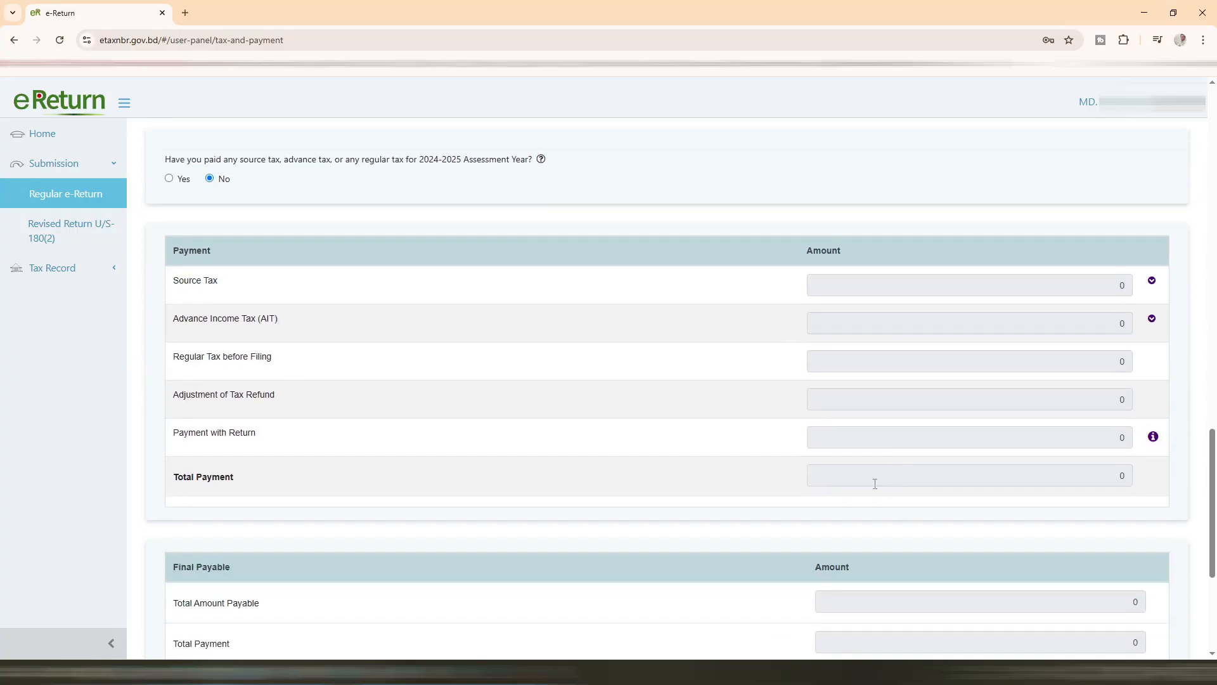
pyautogui.scroll(-5, 1024, 421)
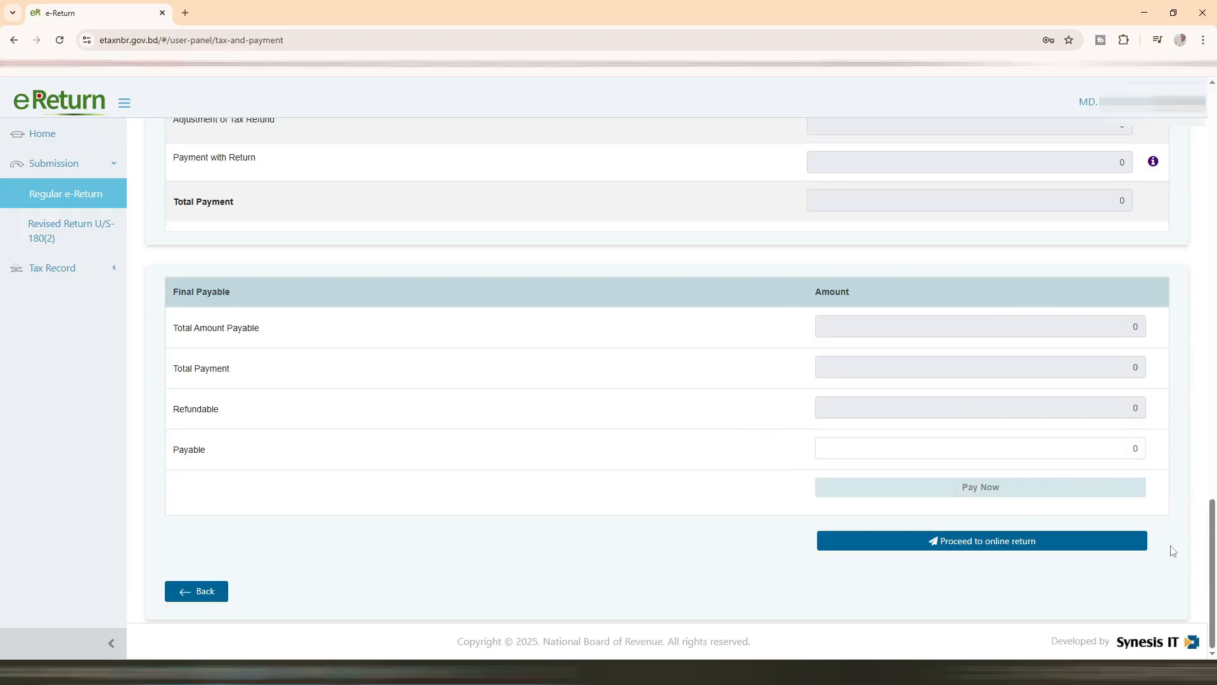
pyautogui.click(1023, 534)
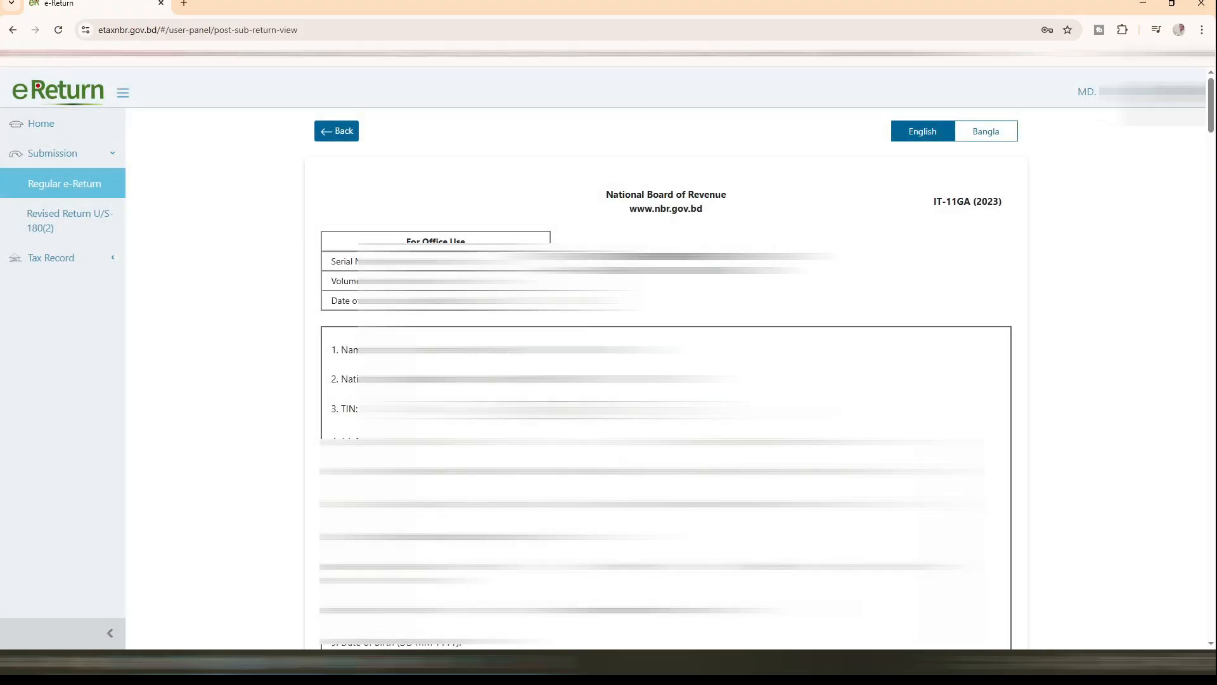
# Step: Go through the generated IT-11GA (2023) return to its end and submit it, confirming the submission
pyautogui.scroll(-1, 666, 380)
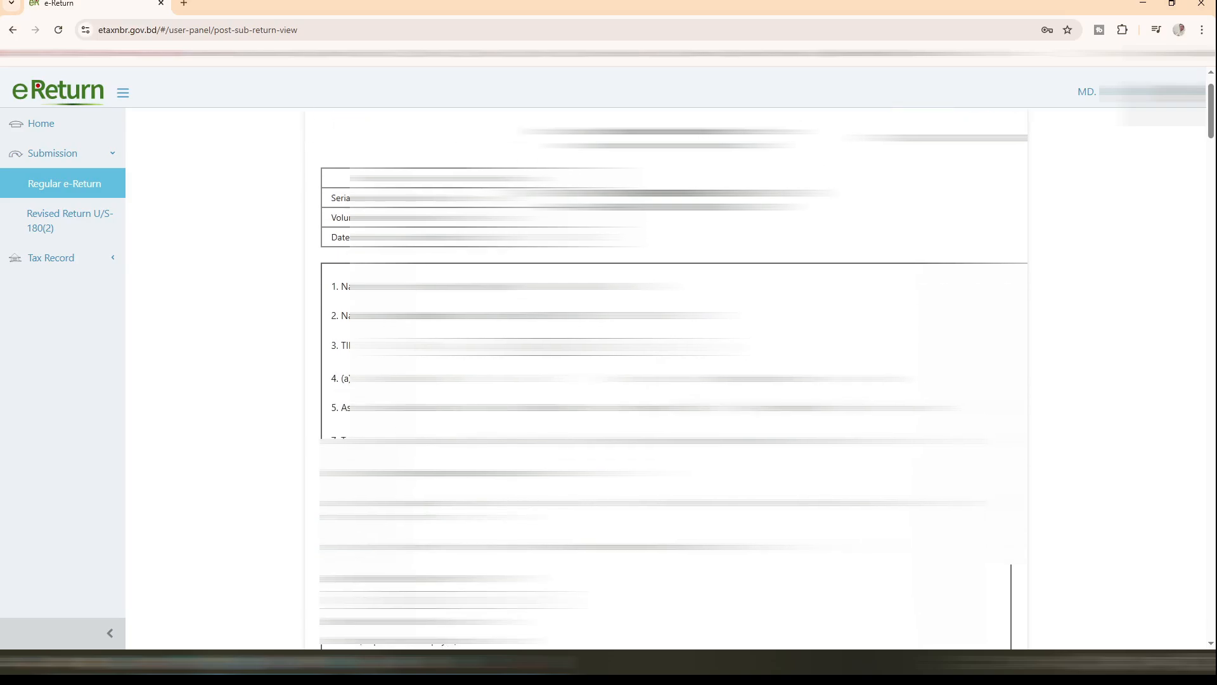
pyautogui.scroll(-8, 673, 381)
pyautogui.scroll(-9, 666, 380)
pyautogui.scroll(-10, 665, 380)
pyautogui.scroll(-10, 666, 381)
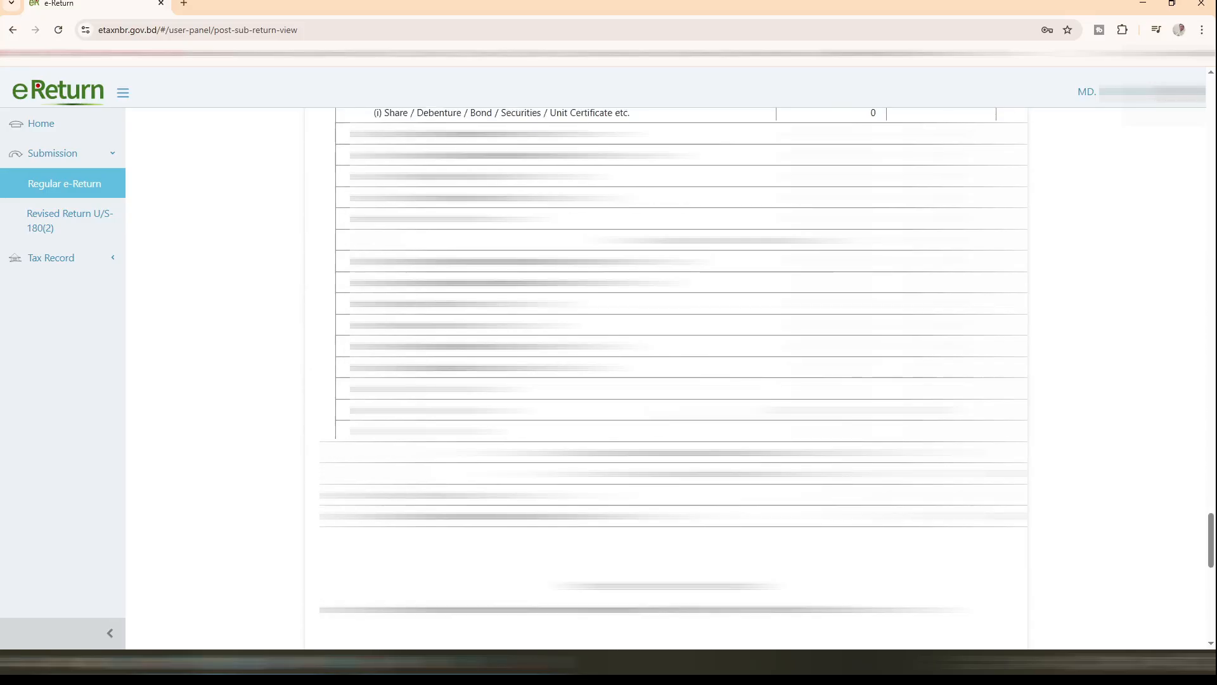
pyautogui.scroll(-8, 666, 380)
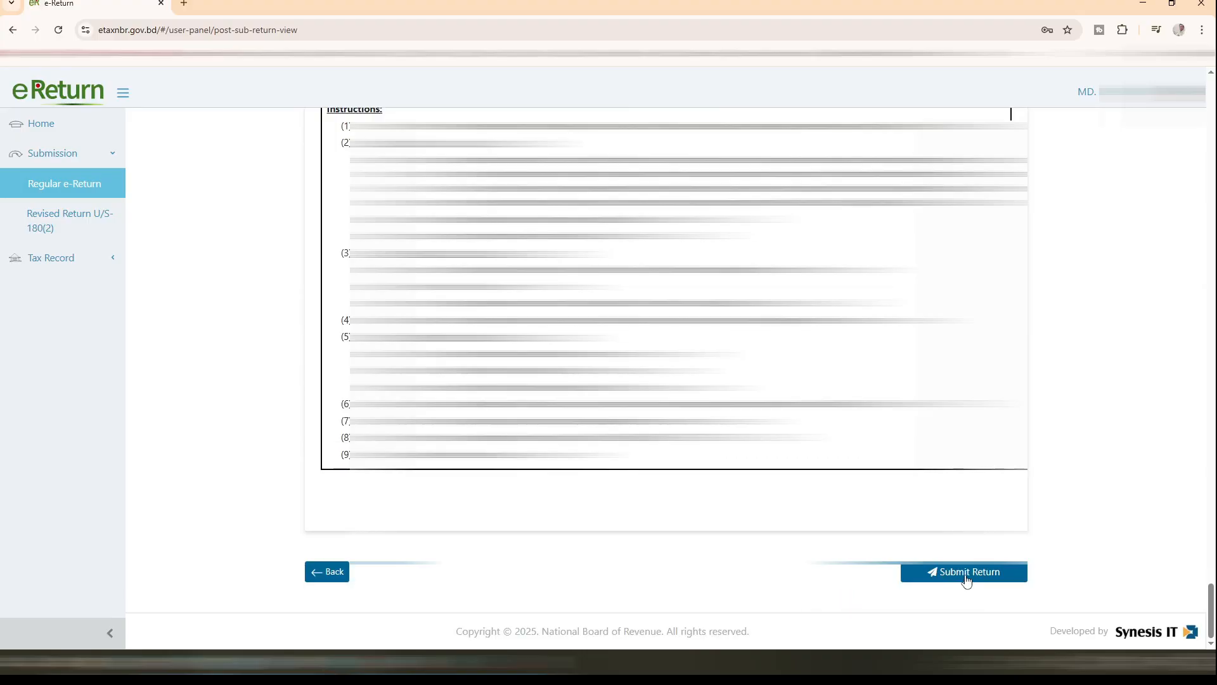
pyautogui.click(967, 579)
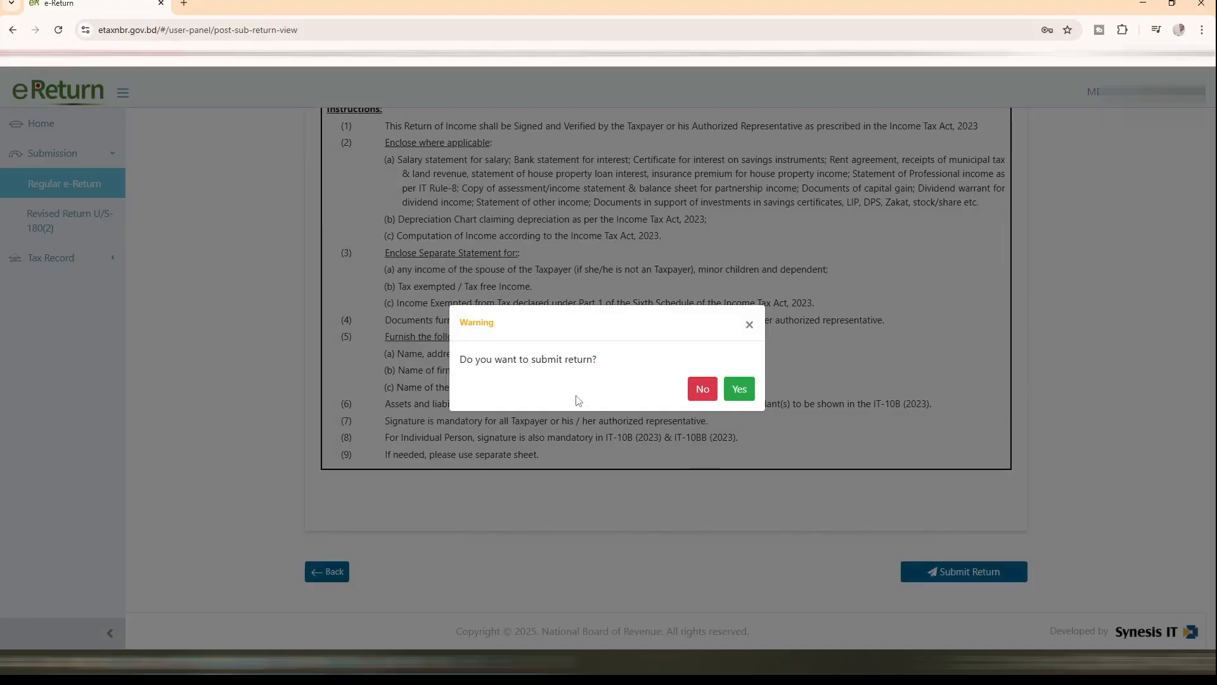
pyautogui.moveTo(470, 361); pyautogui.dragTo(599, 374)
pyautogui.click(614, 373)
pyautogui.click(750, 393)
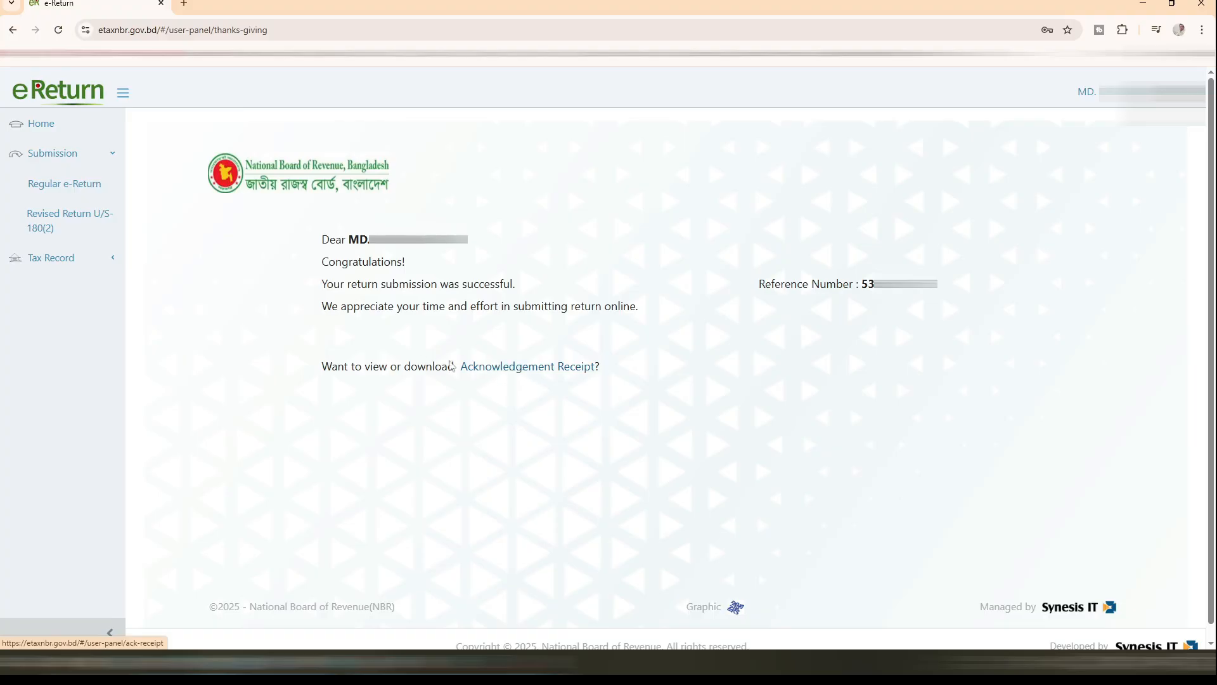
# Step: Open the Acknowledgement Receipt of the submitted return and examine its contents
pyautogui.click(503, 369)
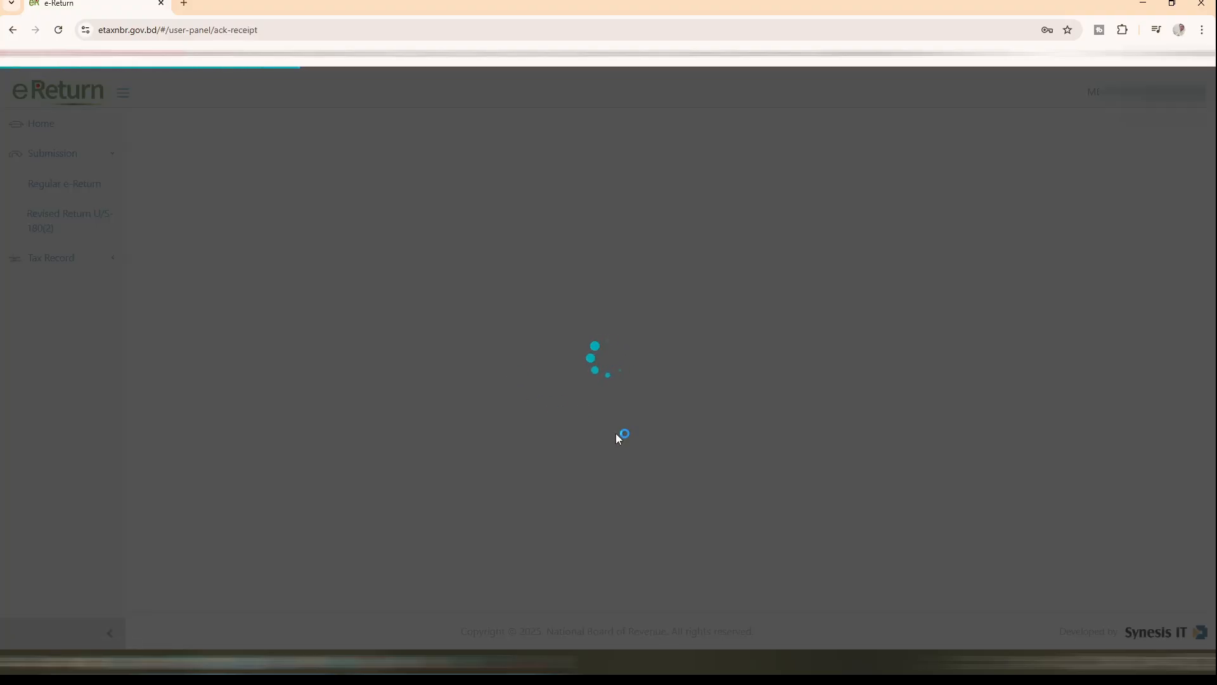
pyautogui.scroll(-6, 672, 380)
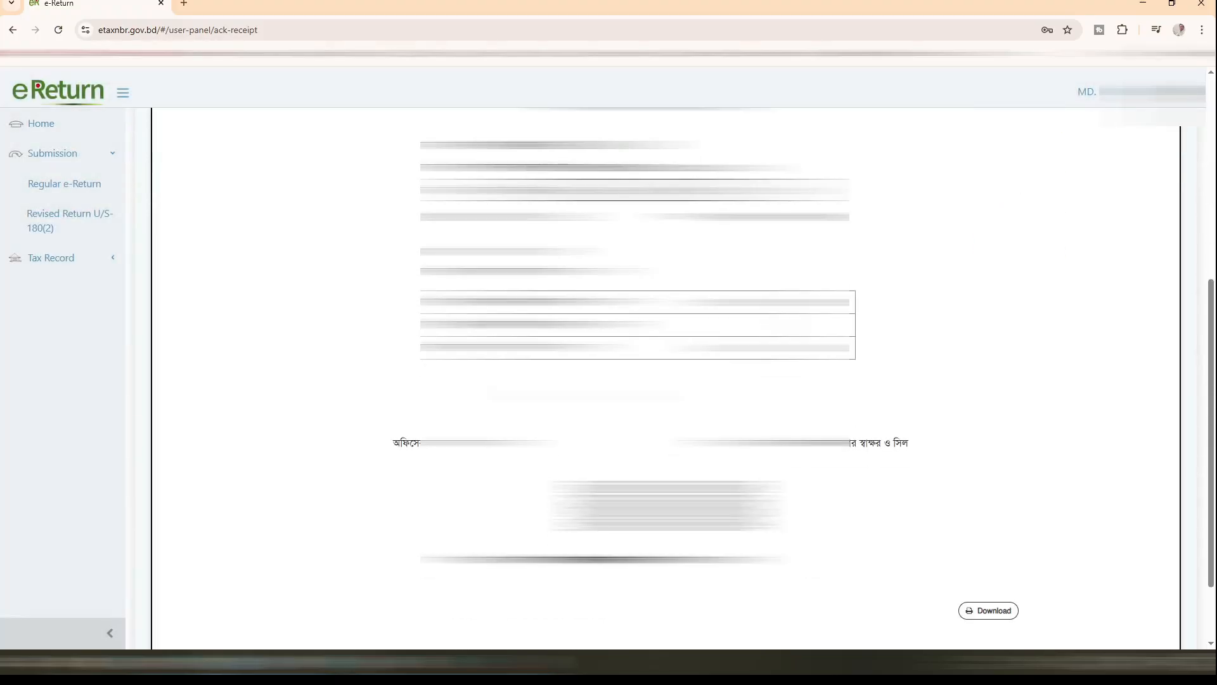
pyautogui.scroll(2, 671, 381)
pyautogui.scroll(1, 665, 380)
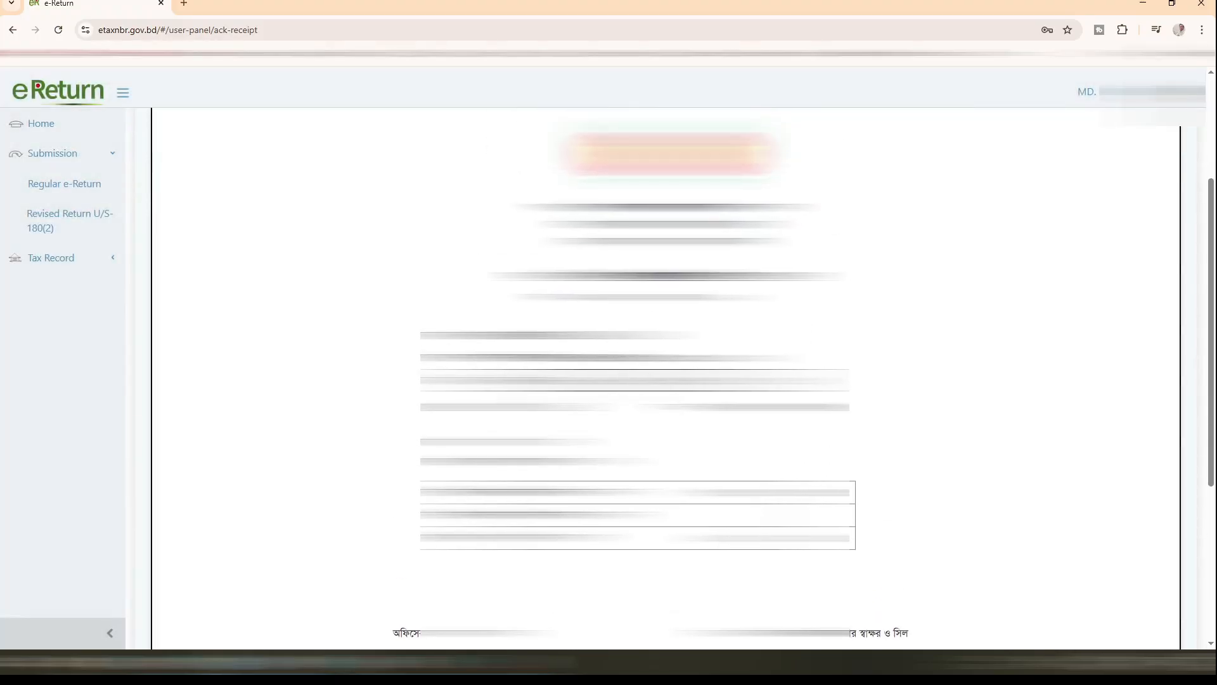
pyautogui.scroll(-5, 672, 380)
pyautogui.scroll(6, 672, 380)
pyautogui.scroll(-4, 672, 381)
pyautogui.scroll(-2, 672, 380)
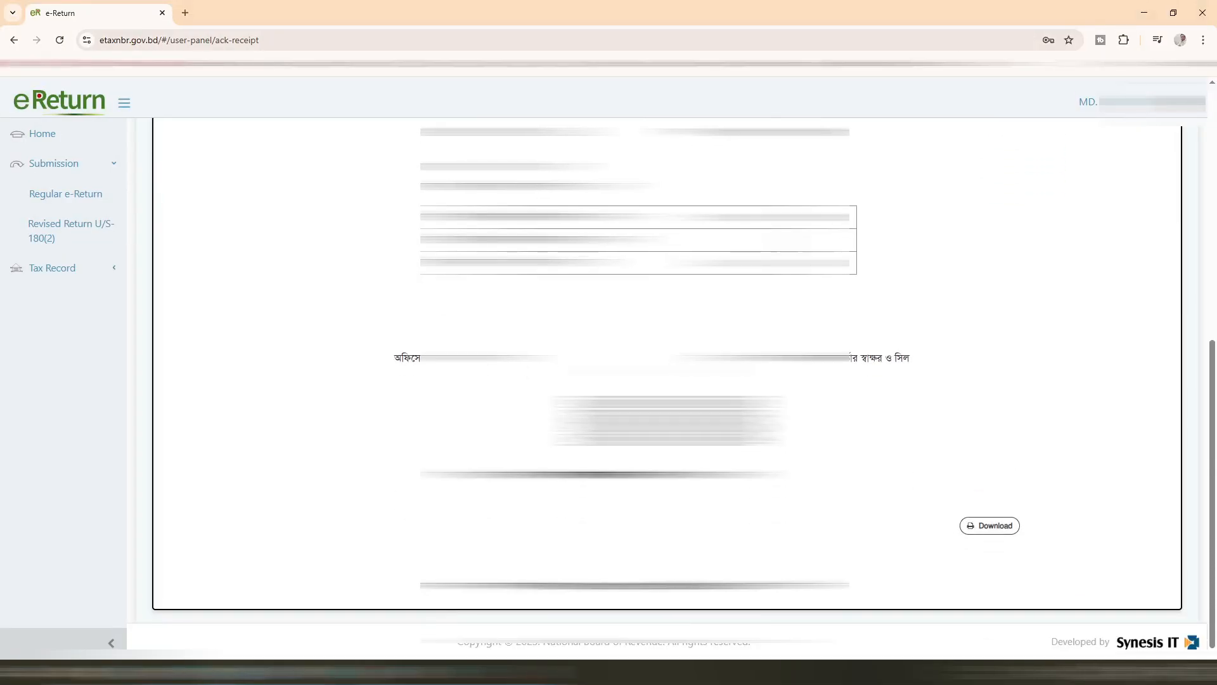
# Step: Download the acknowledgement receipt as a PDF into the Downloads folder, keeping the suggested file name
pyautogui.click(991, 526)
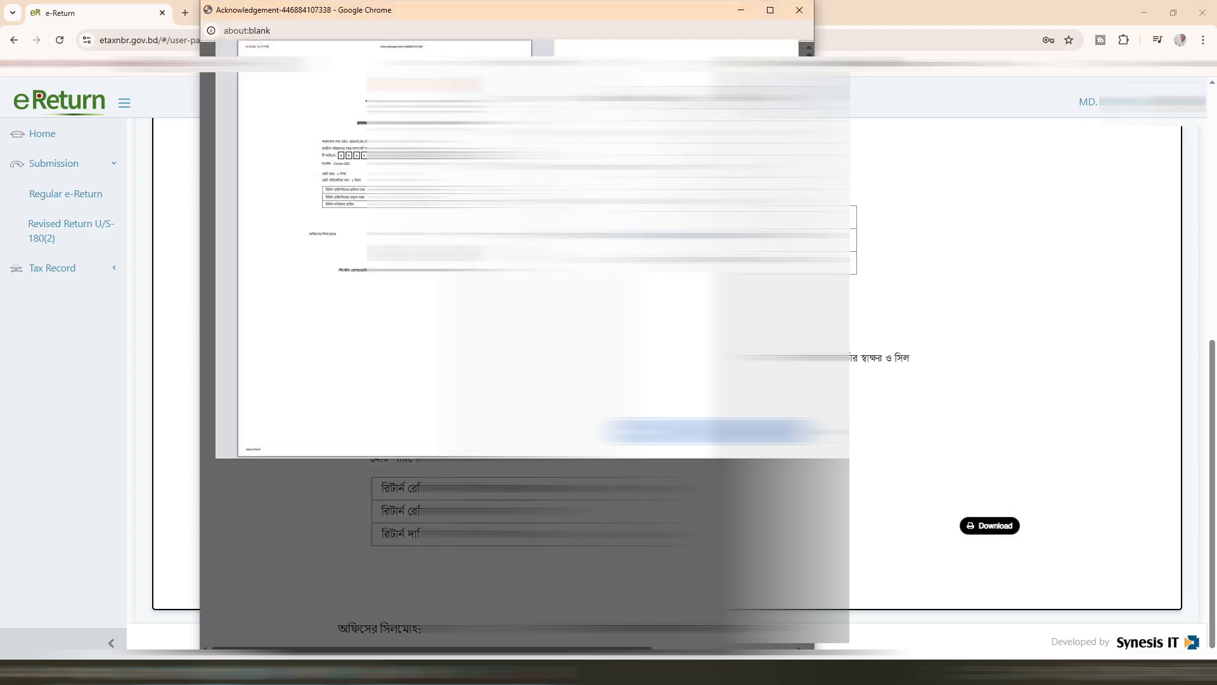
pyautogui.click(710, 432)
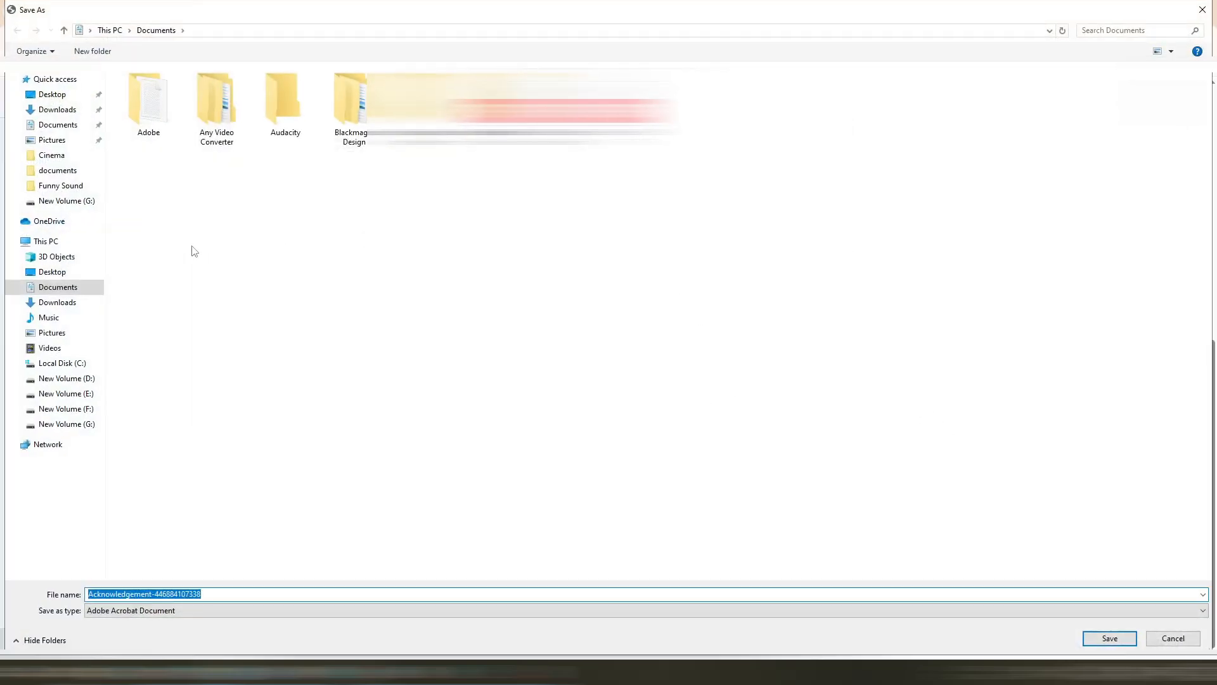
pyautogui.click(57, 109)
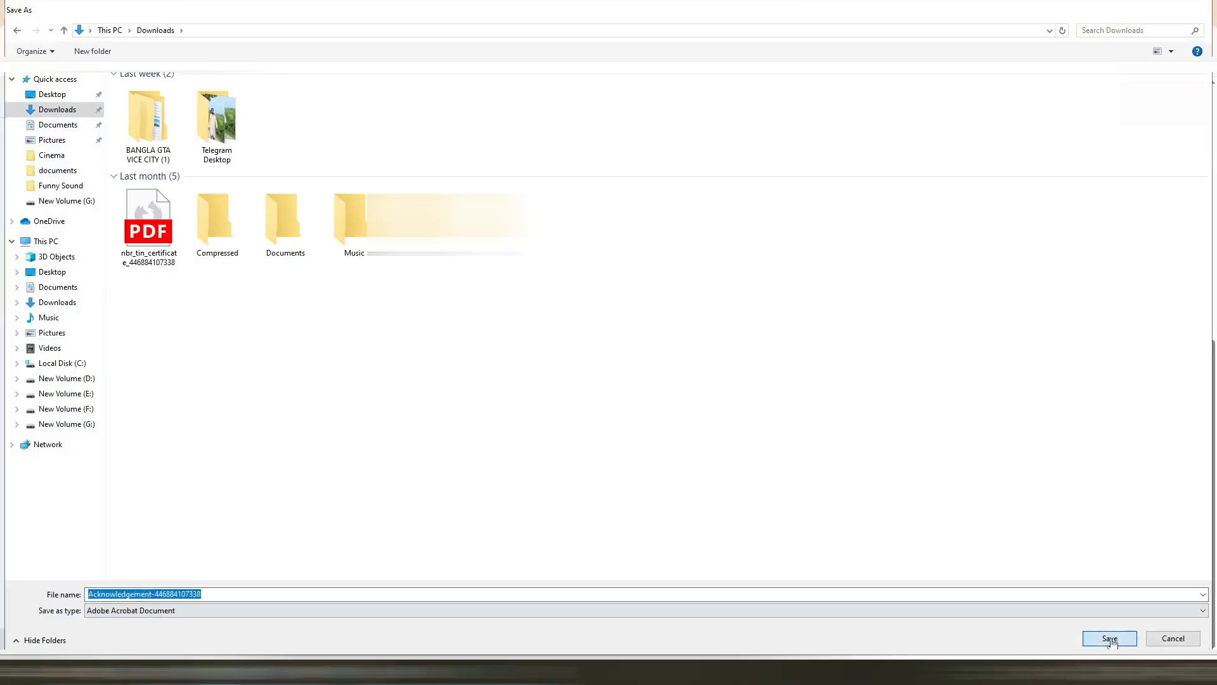
pyautogui.click(1110, 639)
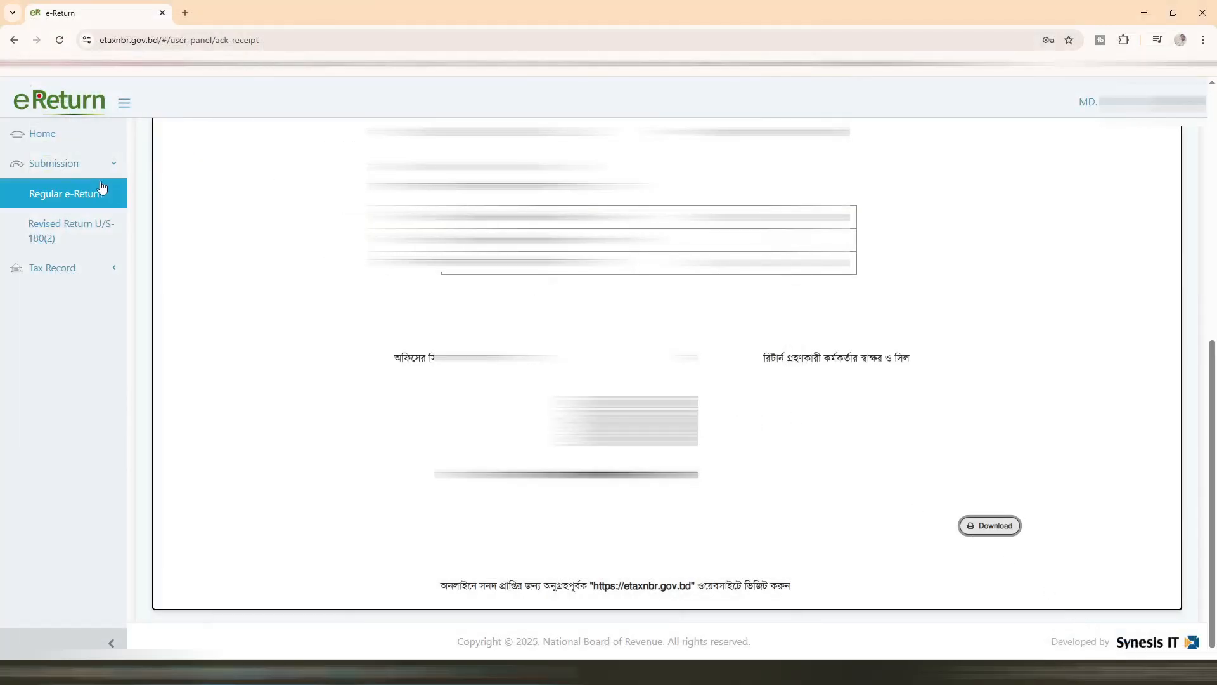
# Step: Open the Income Tax Certificate from the tax records and download it as a PDF into the Downloads folder, without any custom criteria
pyautogui.click(84, 267)
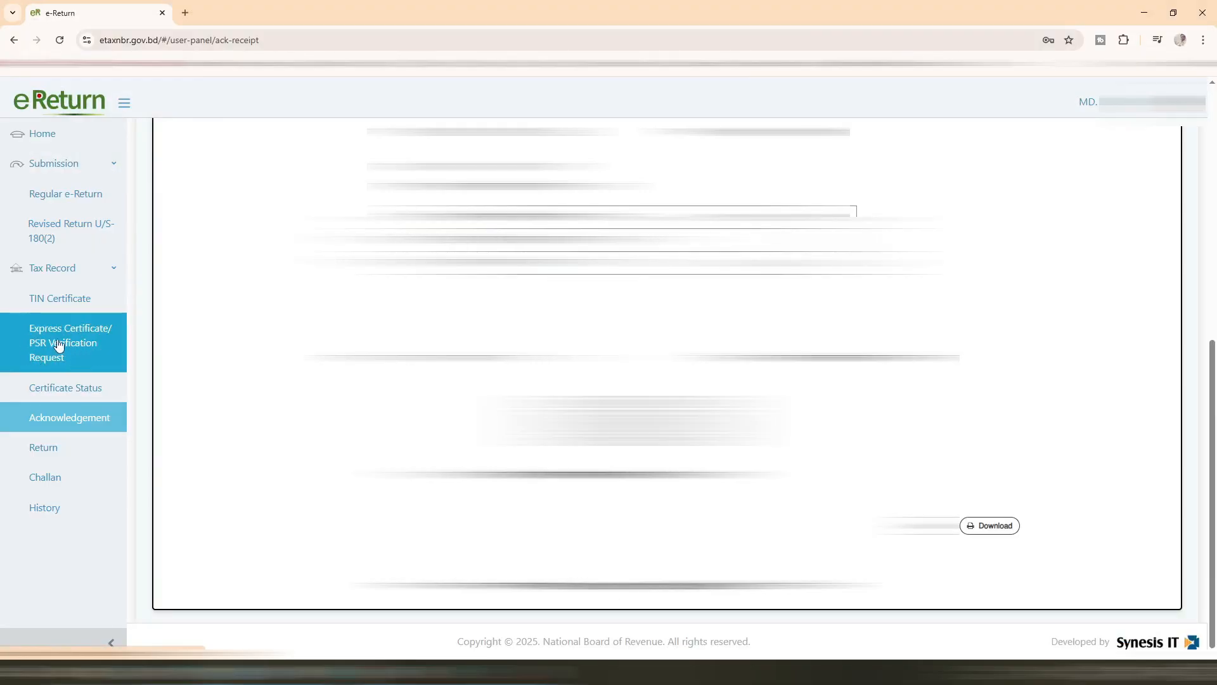
pyautogui.click(93, 338)
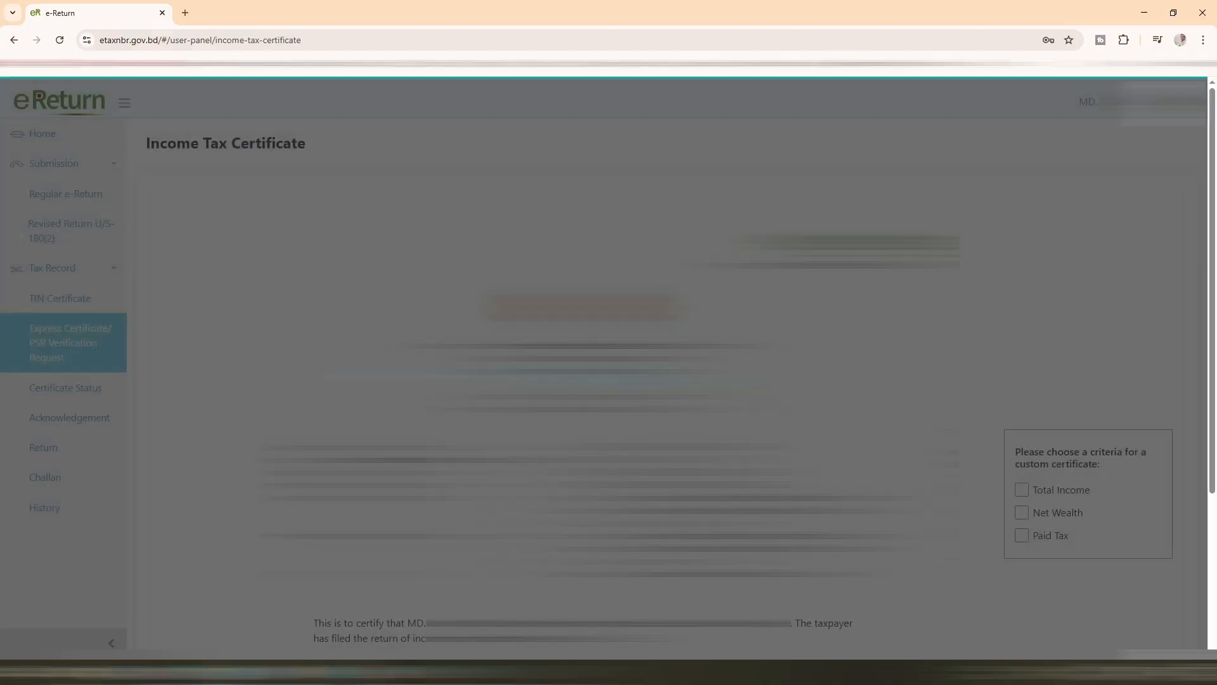
pyautogui.scroll(-4, 666, 381)
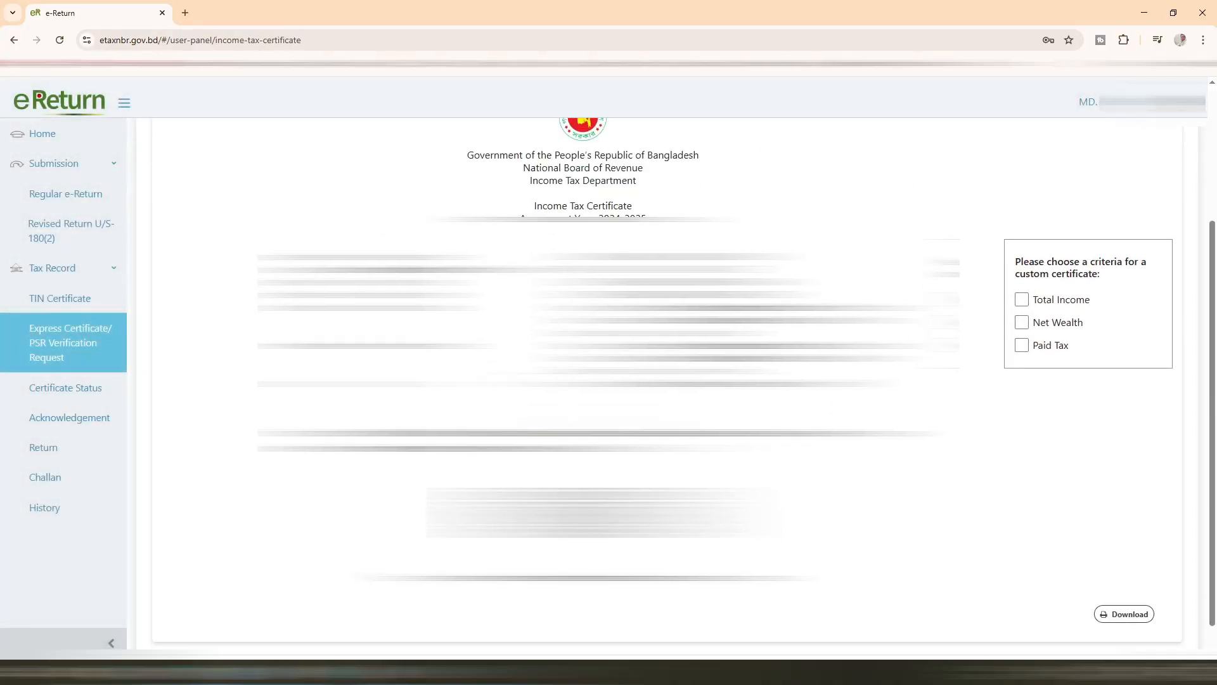
pyautogui.scroll(1, 979, 516)
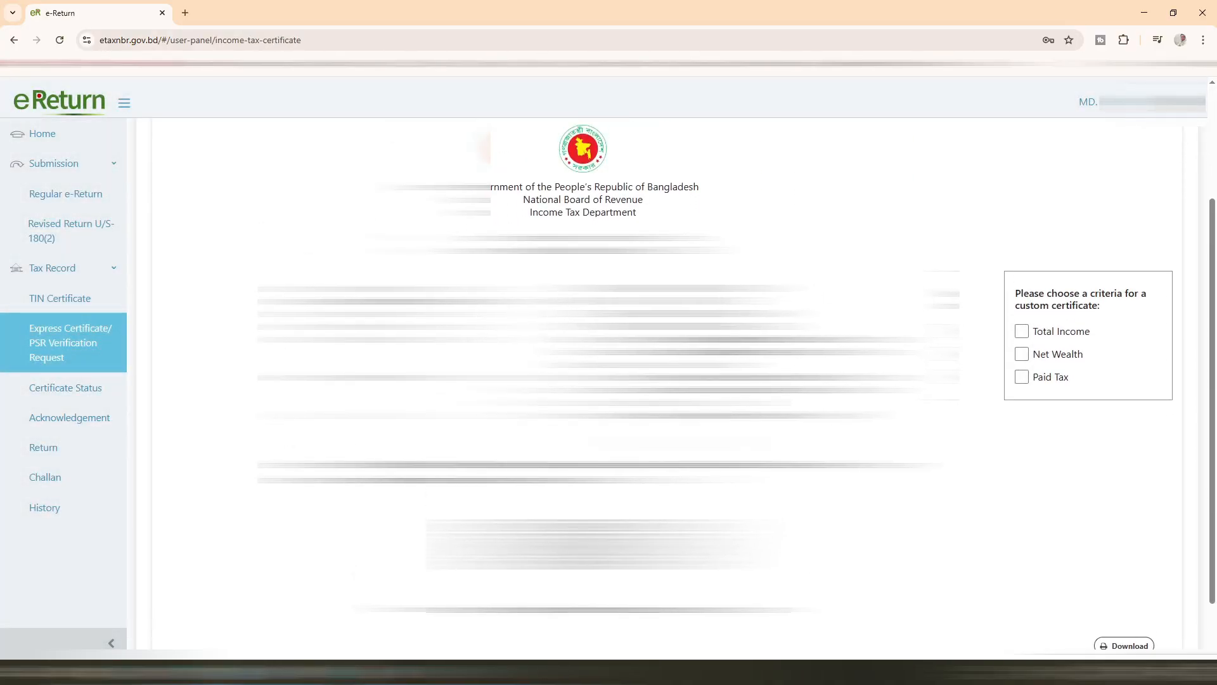
pyautogui.click(1124, 645)
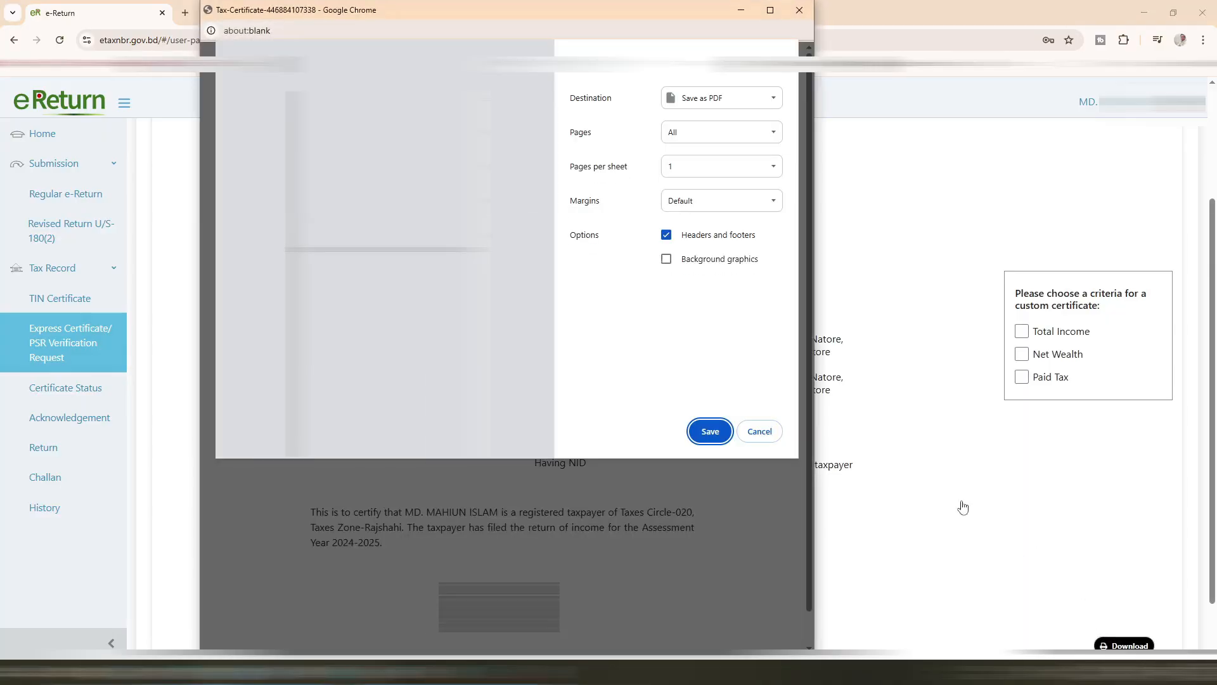
pyautogui.click(709, 431)
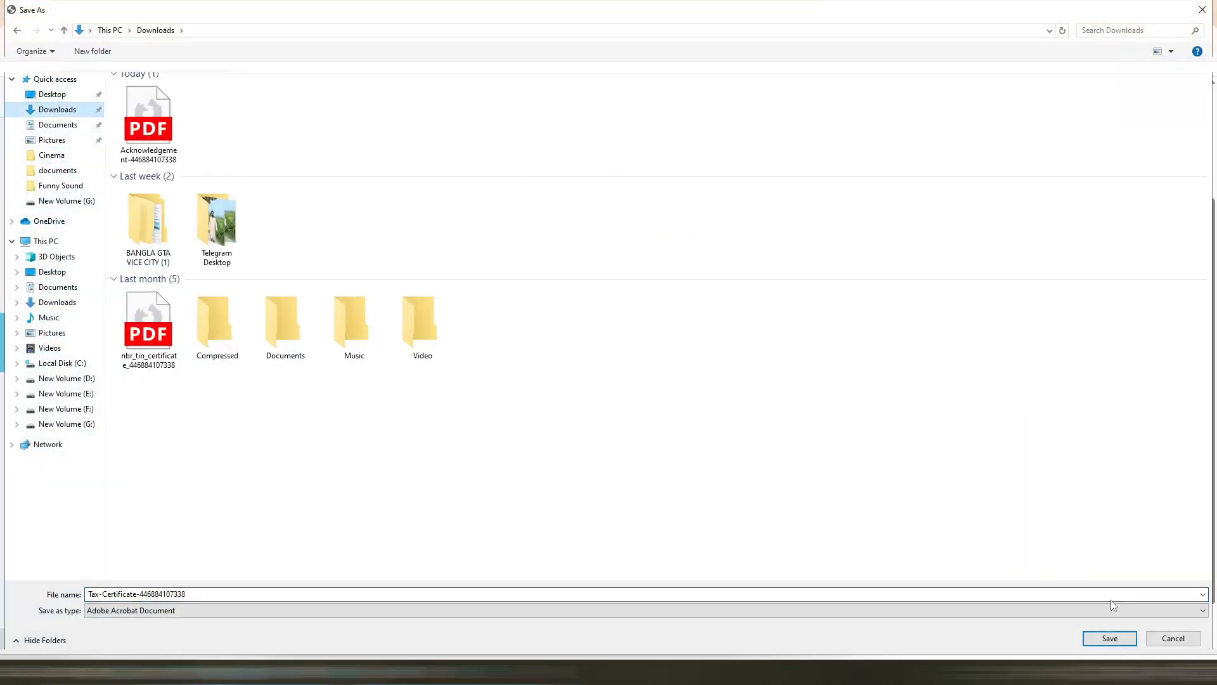
pyautogui.click(1104, 638)
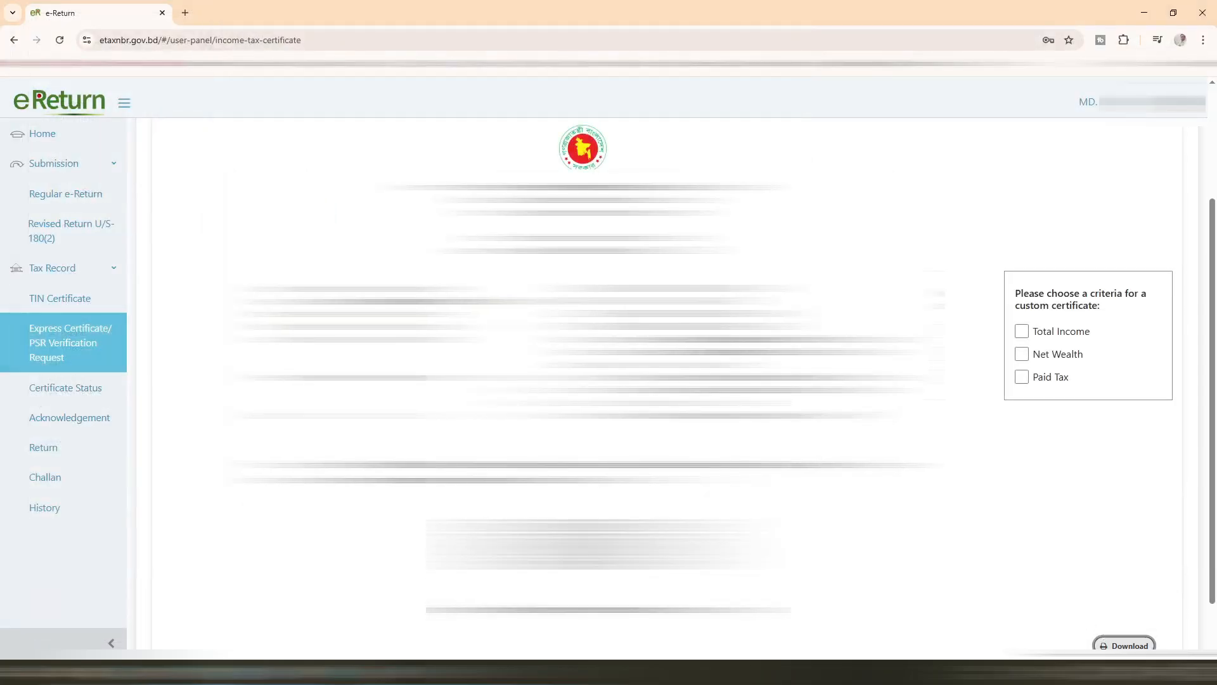
# Step: Review the Income Tax Certificate from its heading to the closing note
pyautogui.scroll(-1, 667, 388)
pyautogui.scroll(4, 667, 388)
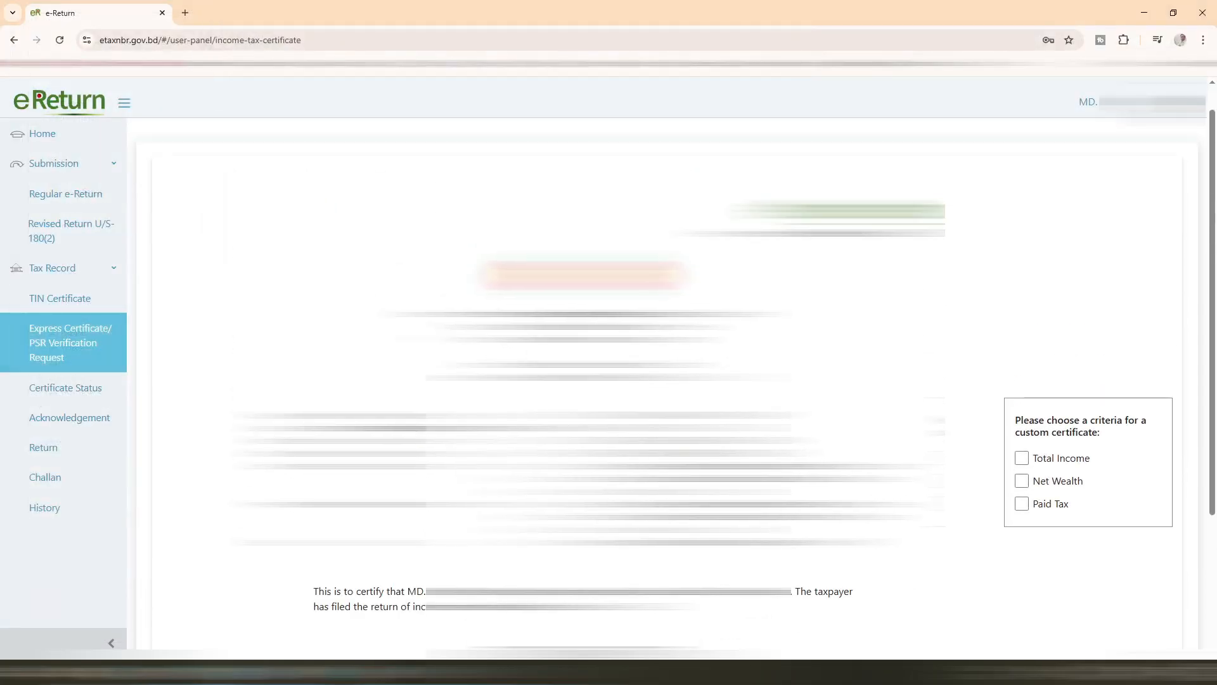
pyautogui.scroll(-3, 667, 387)
pyautogui.scroll(3, 667, 388)
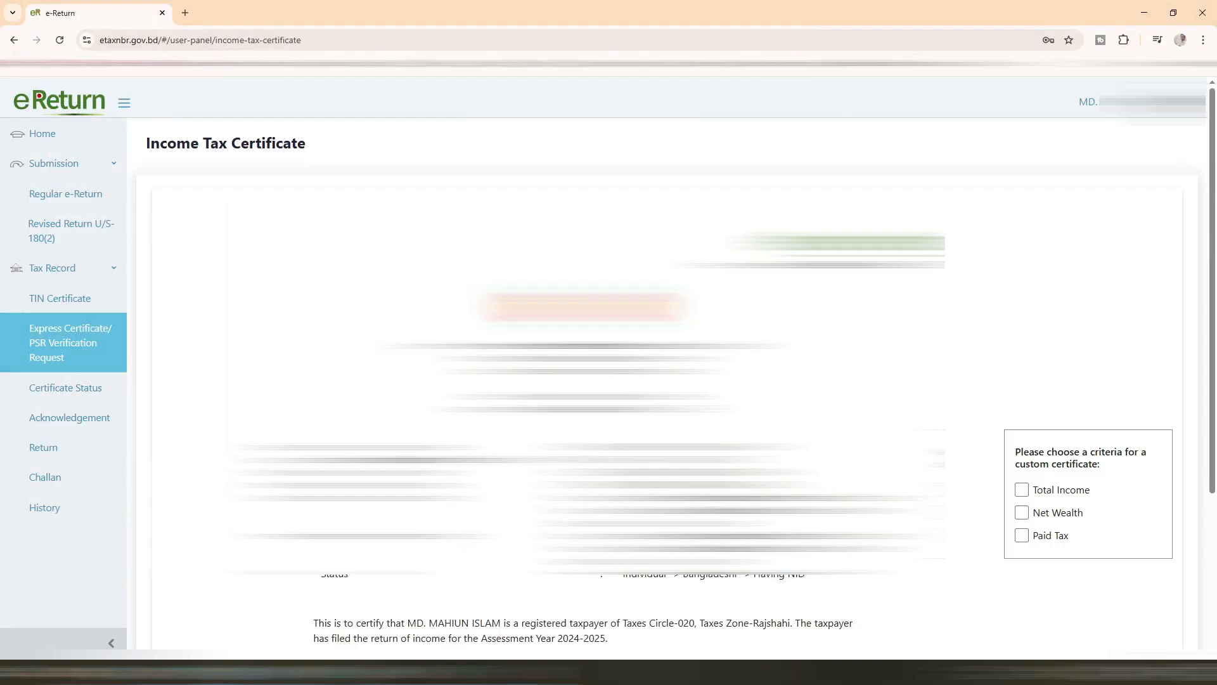
pyautogui.scroll(-3, 667, 388)
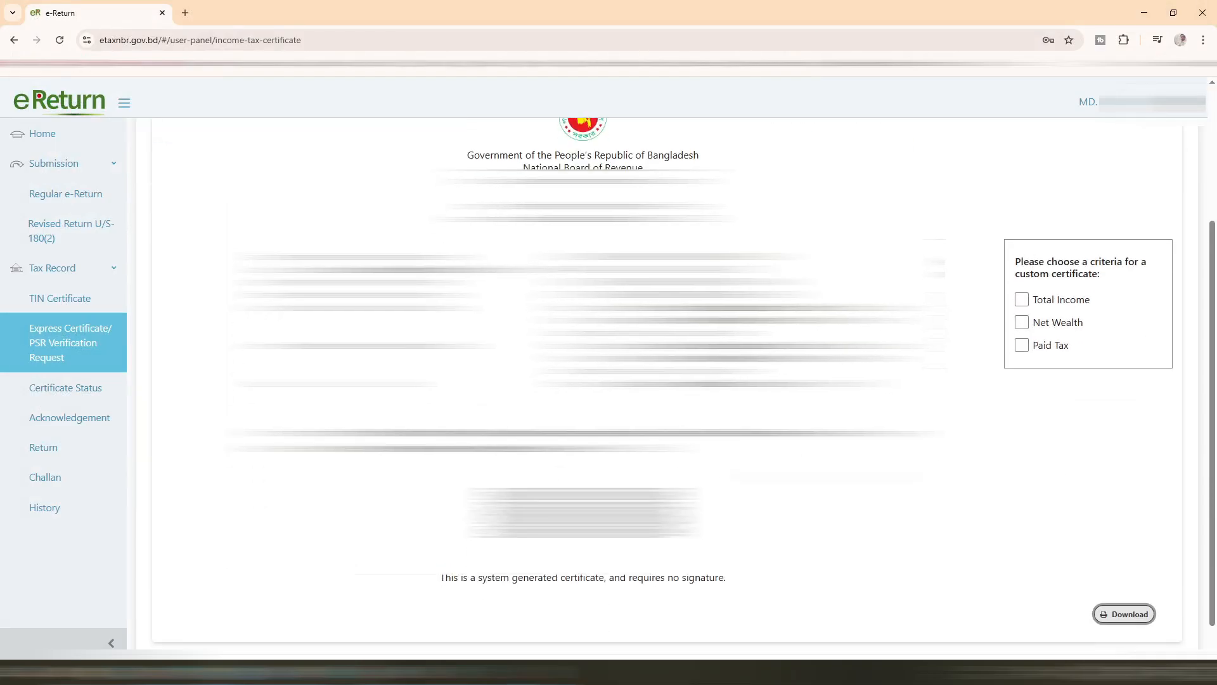
pyautogui.scroll(-2, 674, 389)
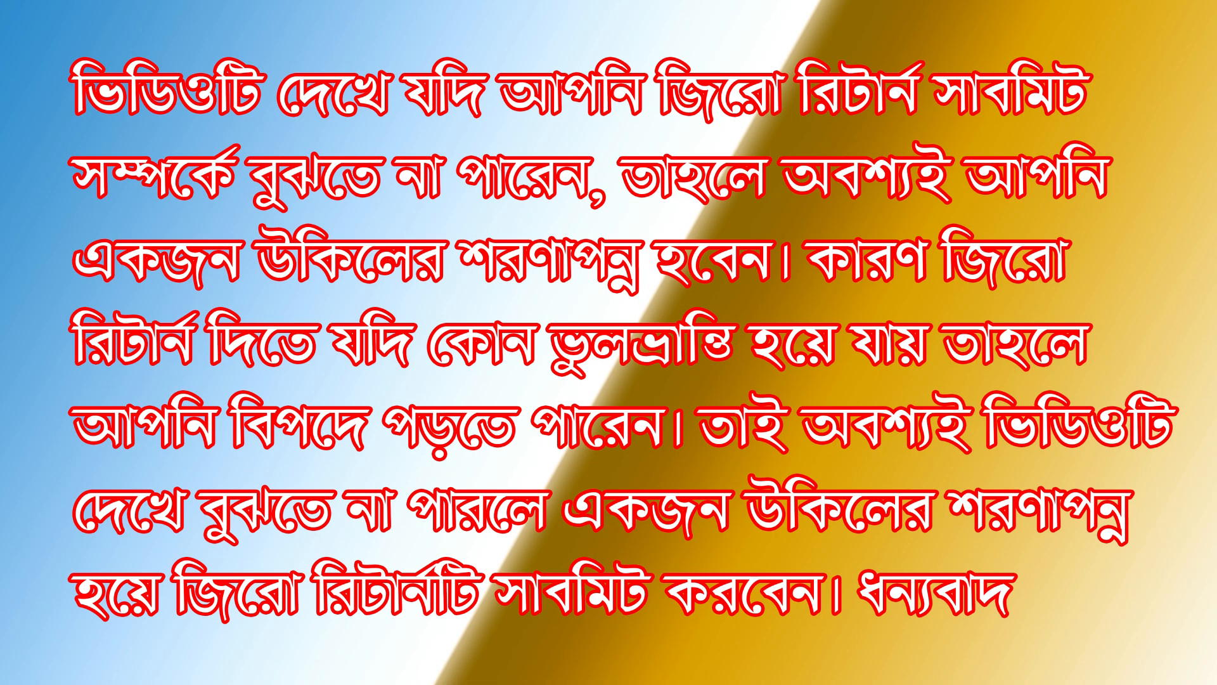